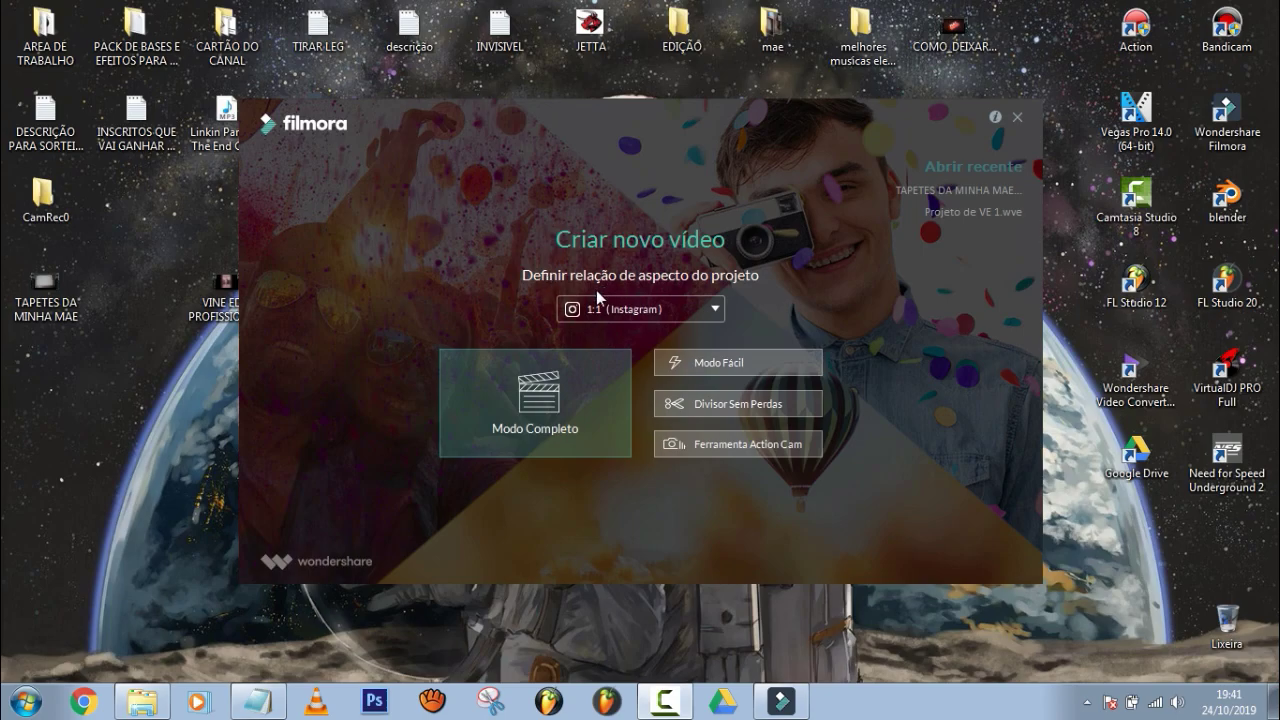
Create a new video project in full mode (Modo Completo) with the 1:1 (Instagram) aspect ratio
click(697, 318)
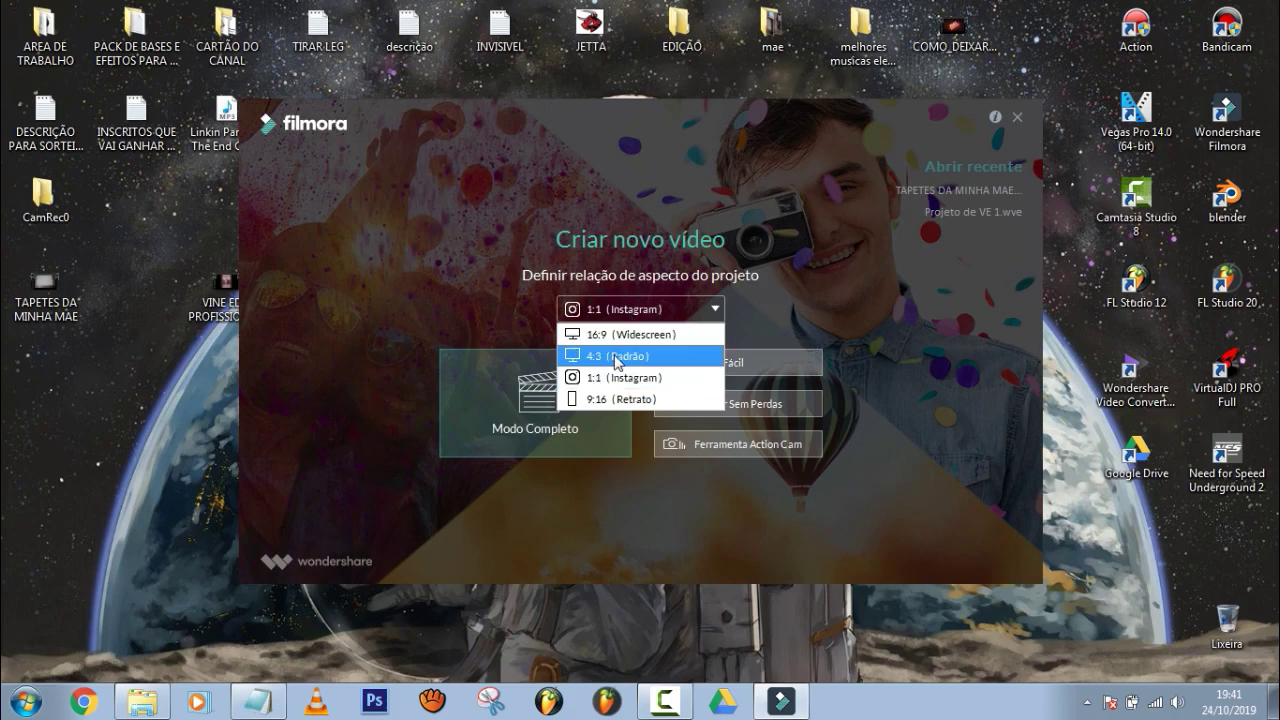
click(797, 285)
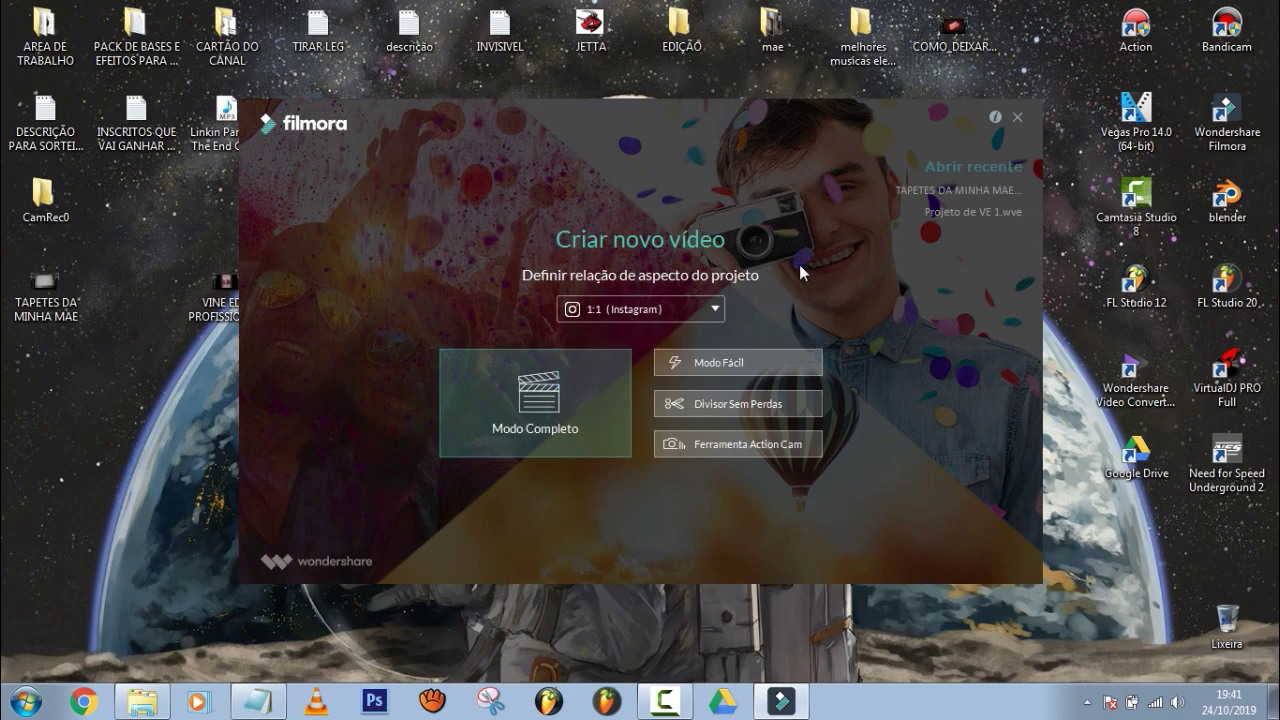
click(628, 308)
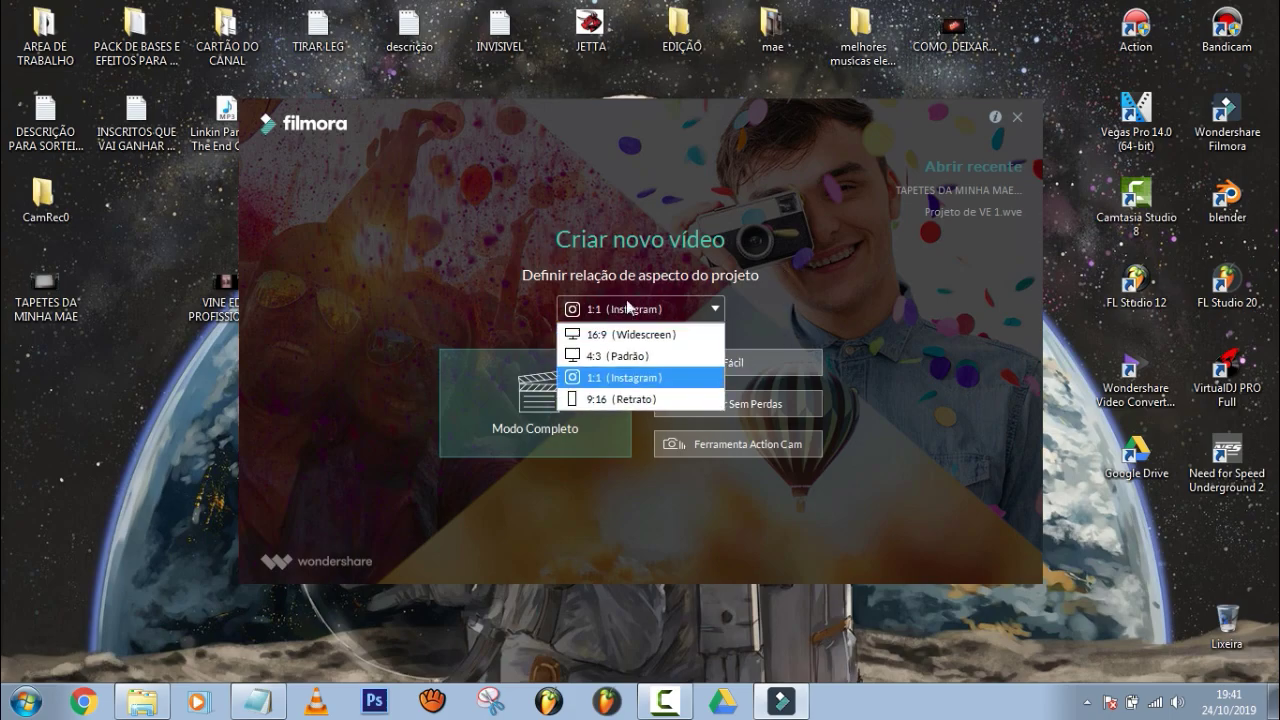
click(648, 382)
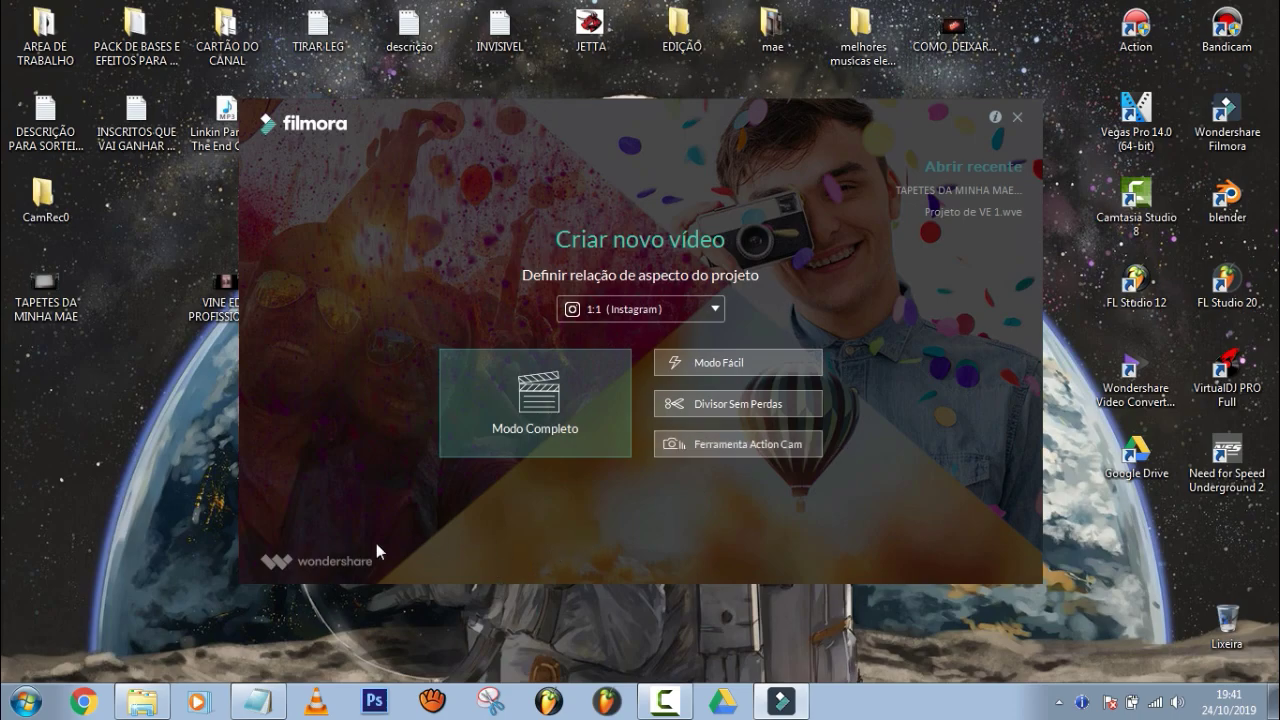
click(499, 433)
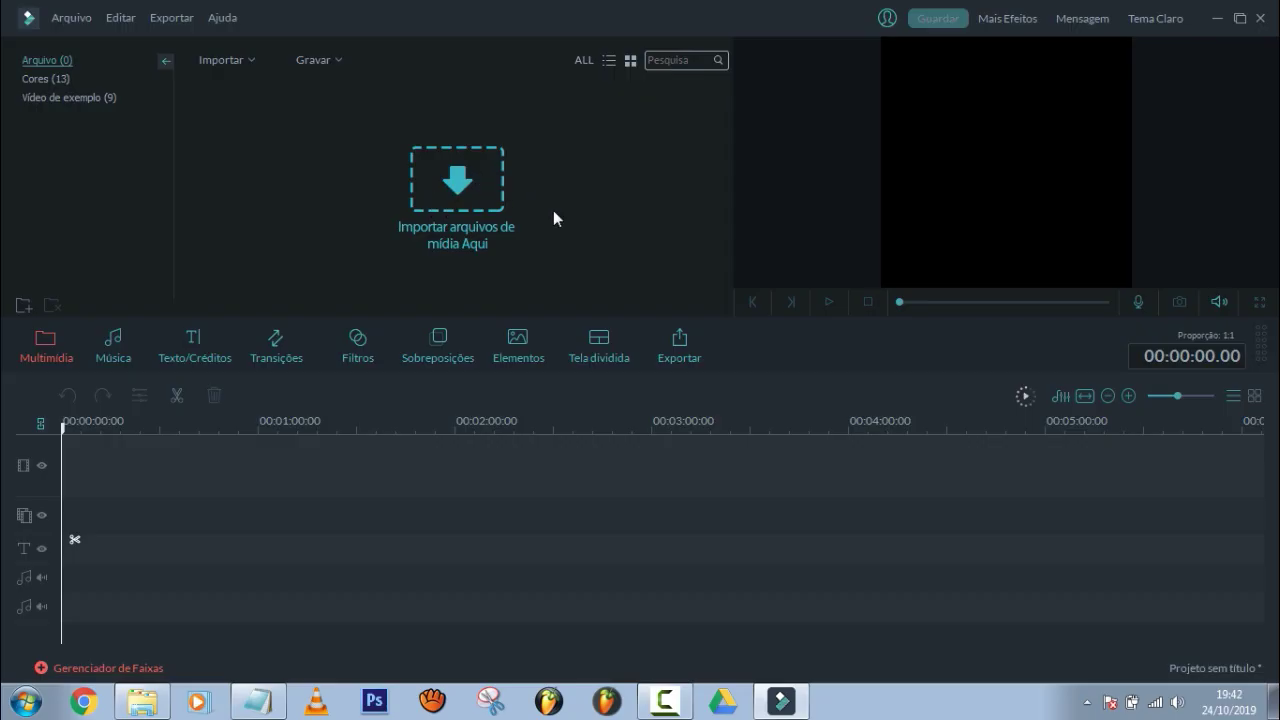
Import the music file Wasted(MP3_160K).mp3 from the ALGUMAS MÚSICAS folder inside the desktop's EDIÇÃO pack
click(553, 212)
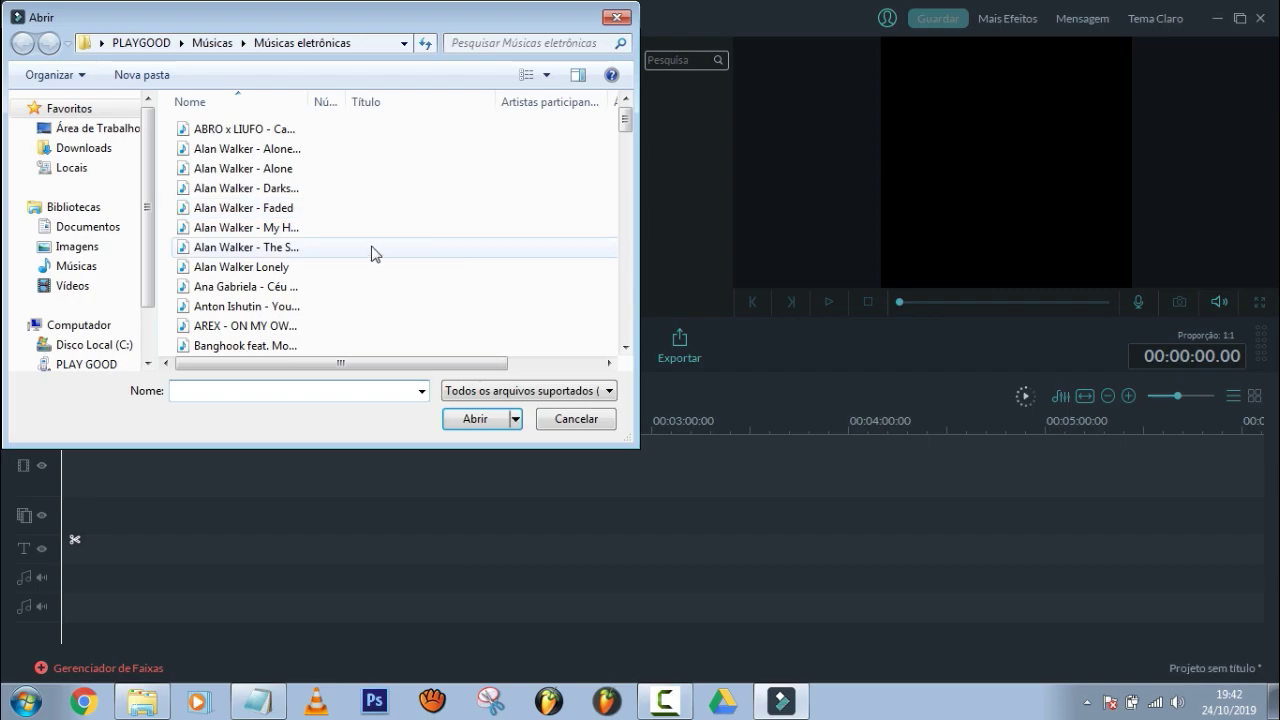
click(126, 129)
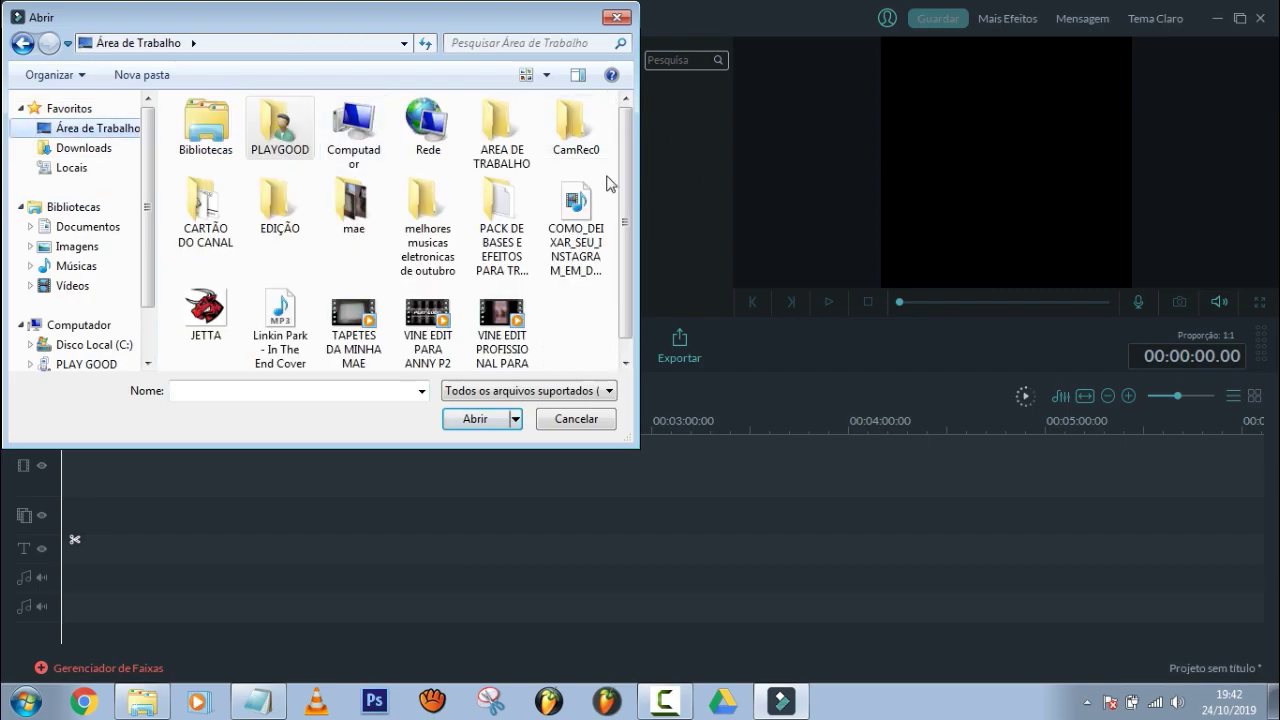
double_click(284, 212)
double_click(205, 150)
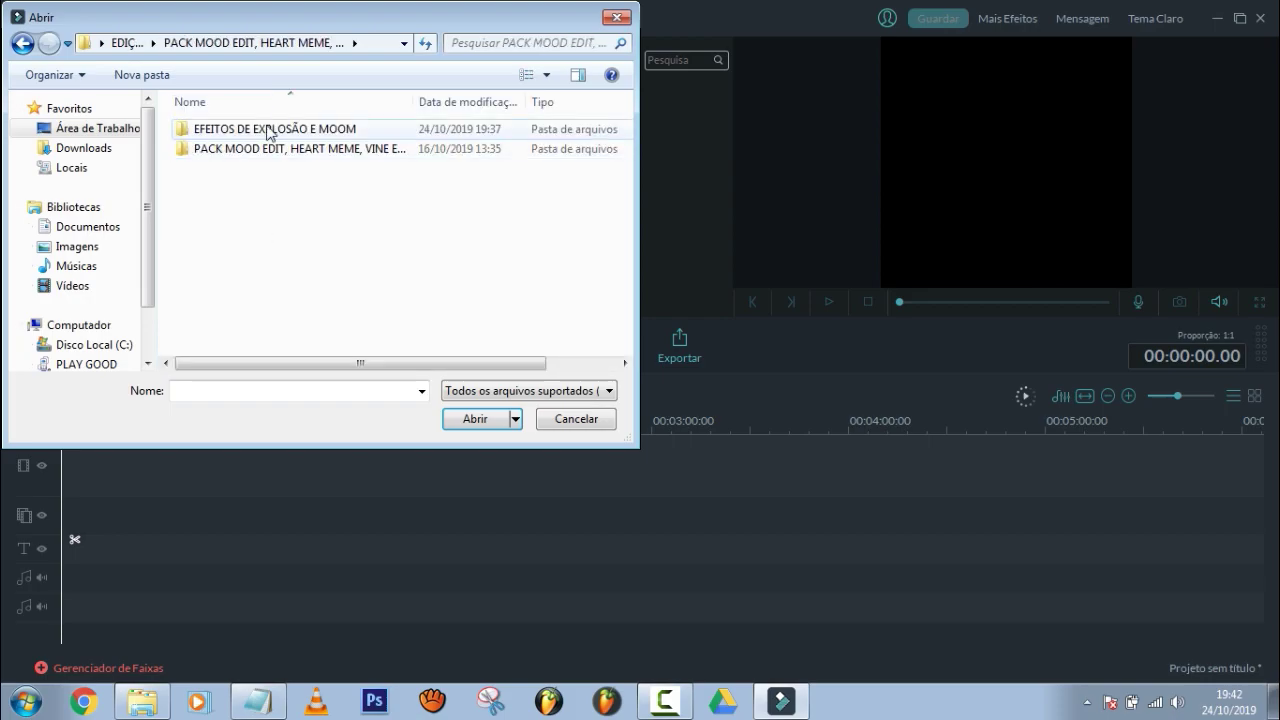
double_click(400, 150)
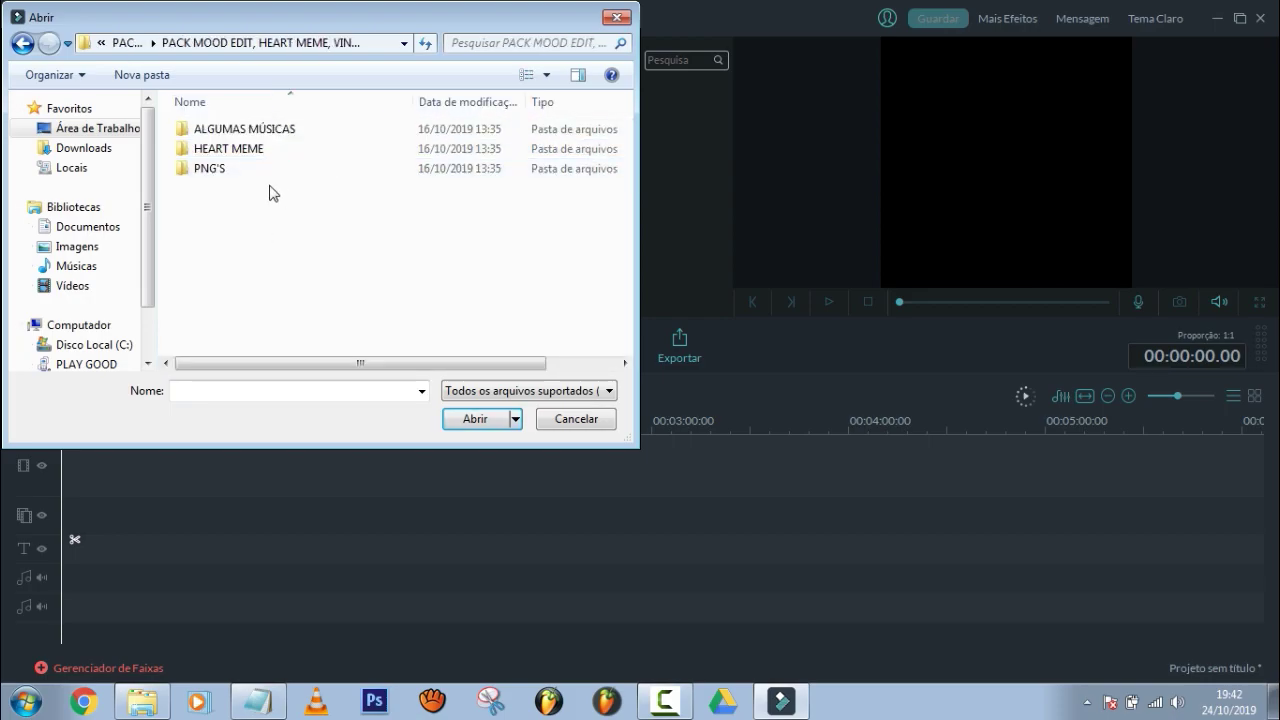
double_click(290, 131)
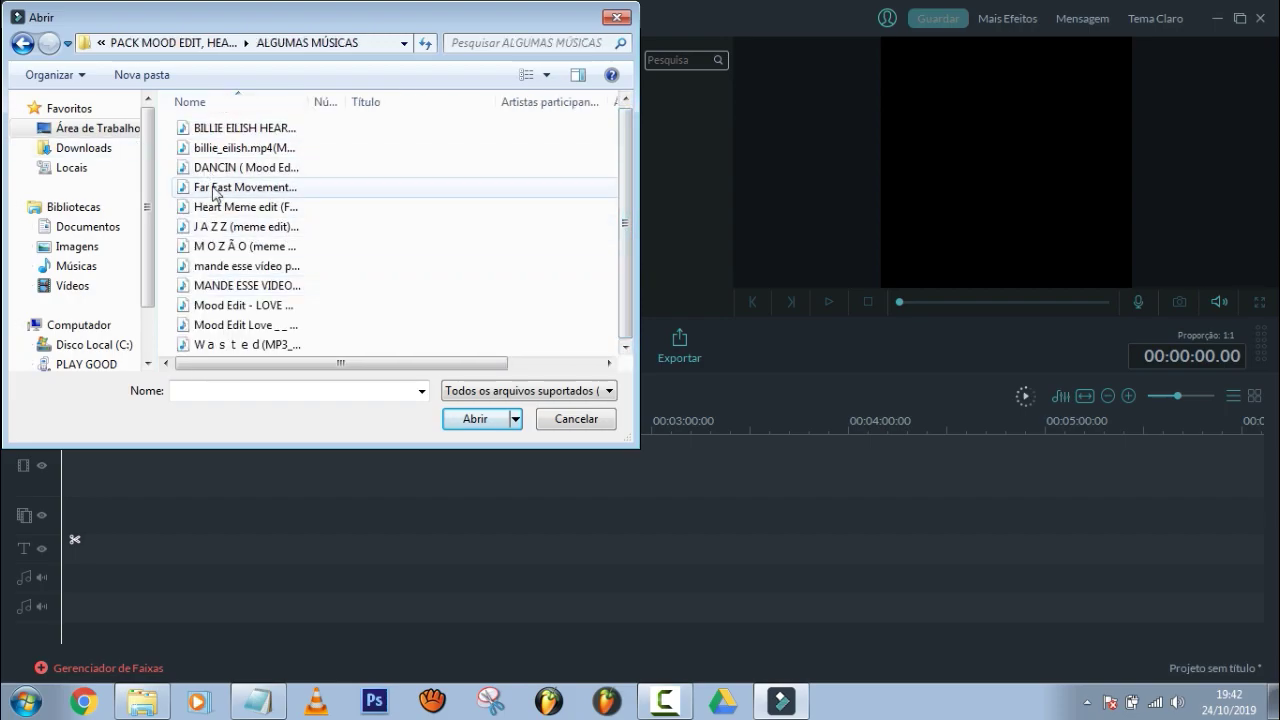
click(250, 345)
click(470, 418)
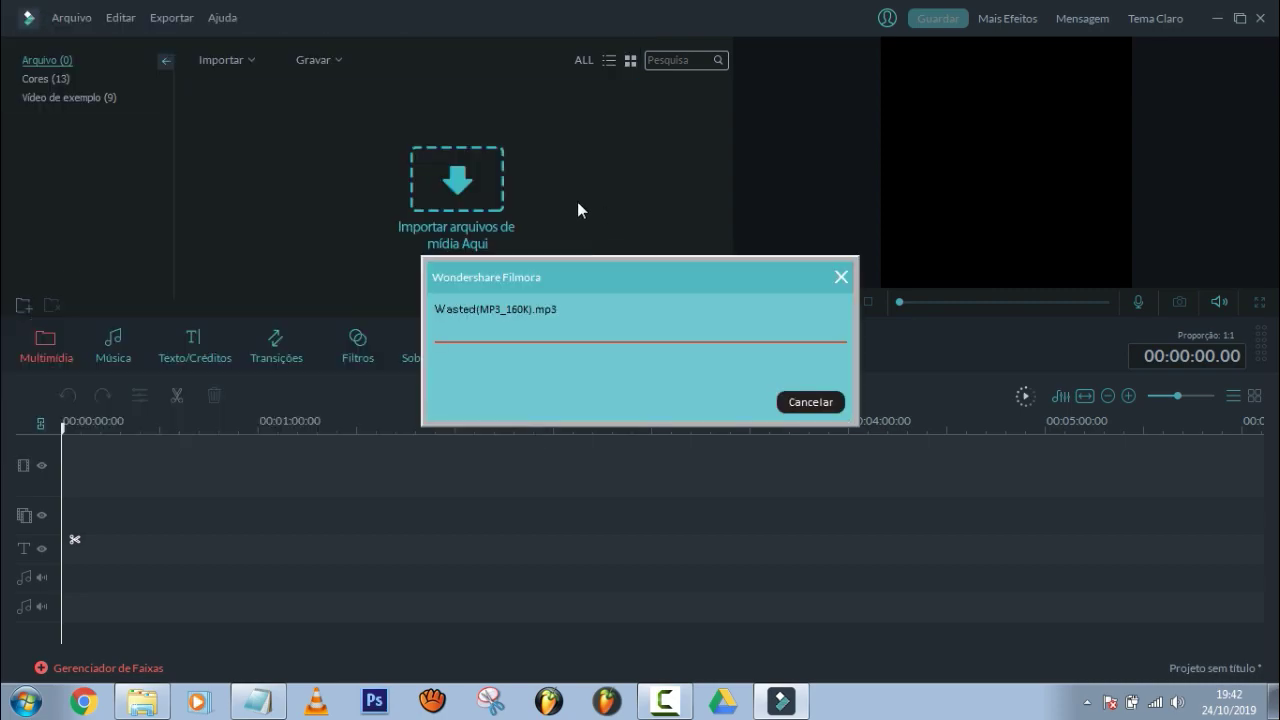
right_click(477, 190)
click(412, 161)
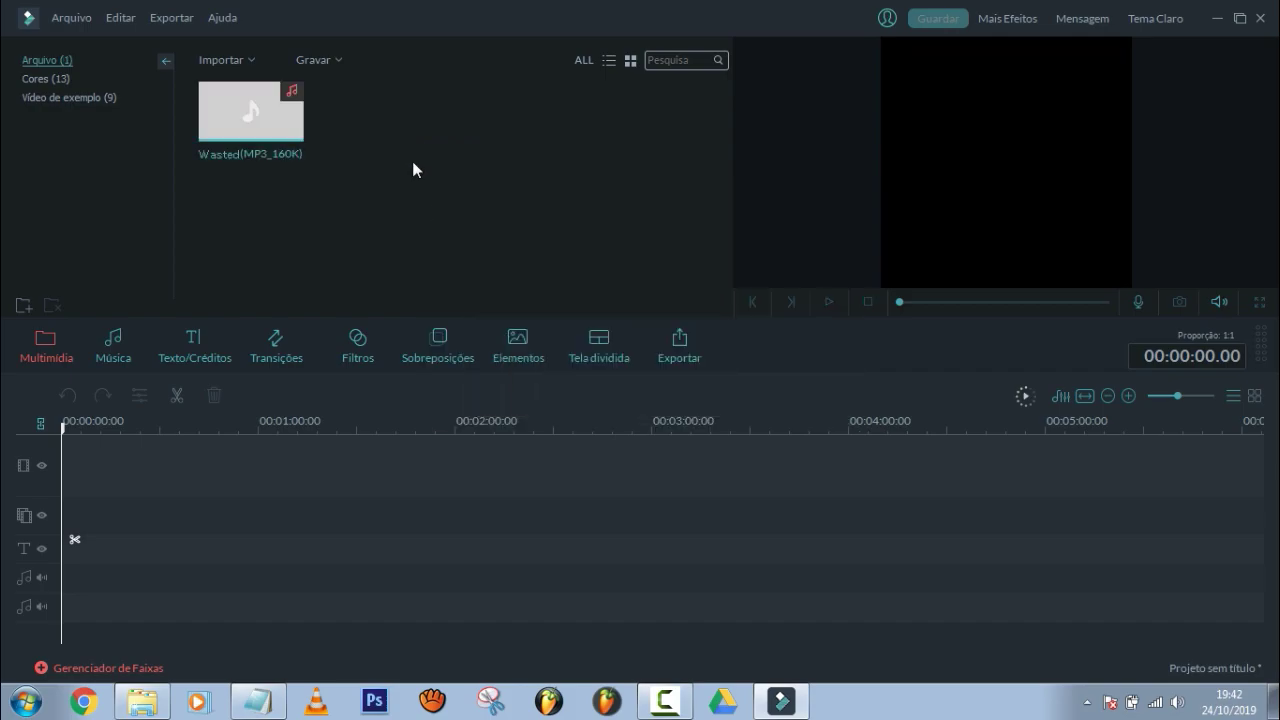
Import all the images from the pack's HEART MEME folder into the media library
click(254, 66)
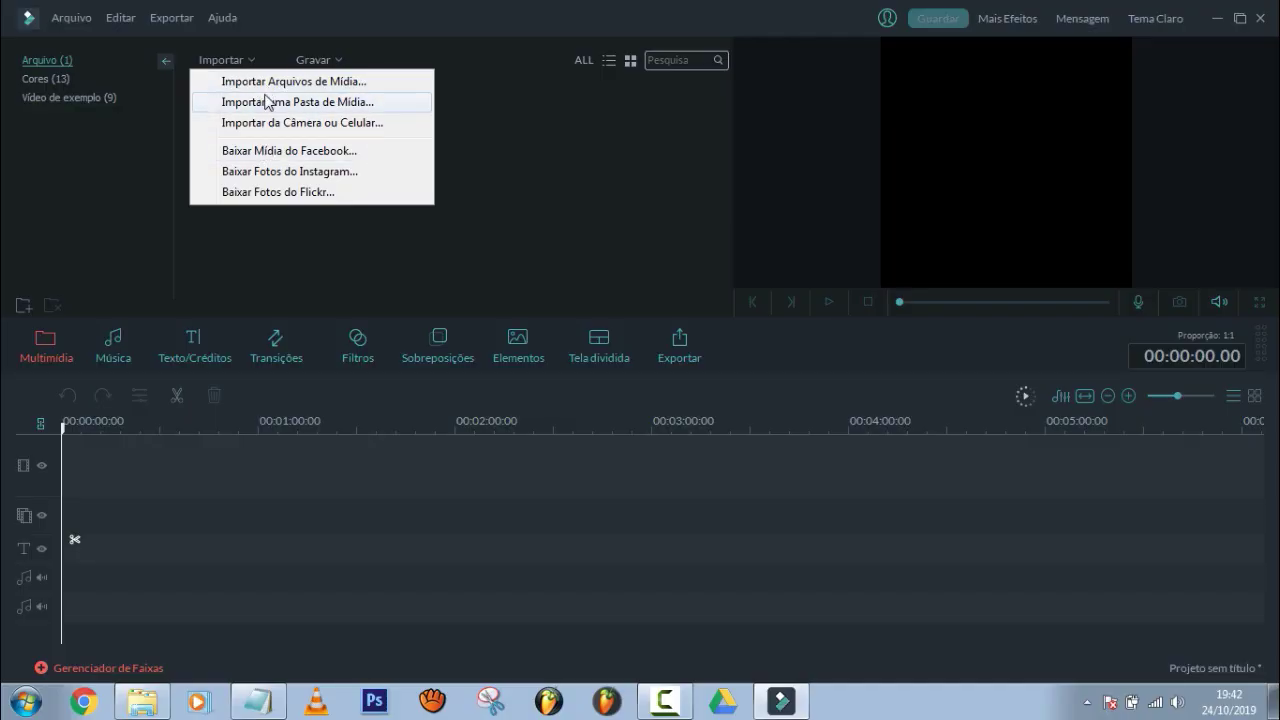
click(268, 82)
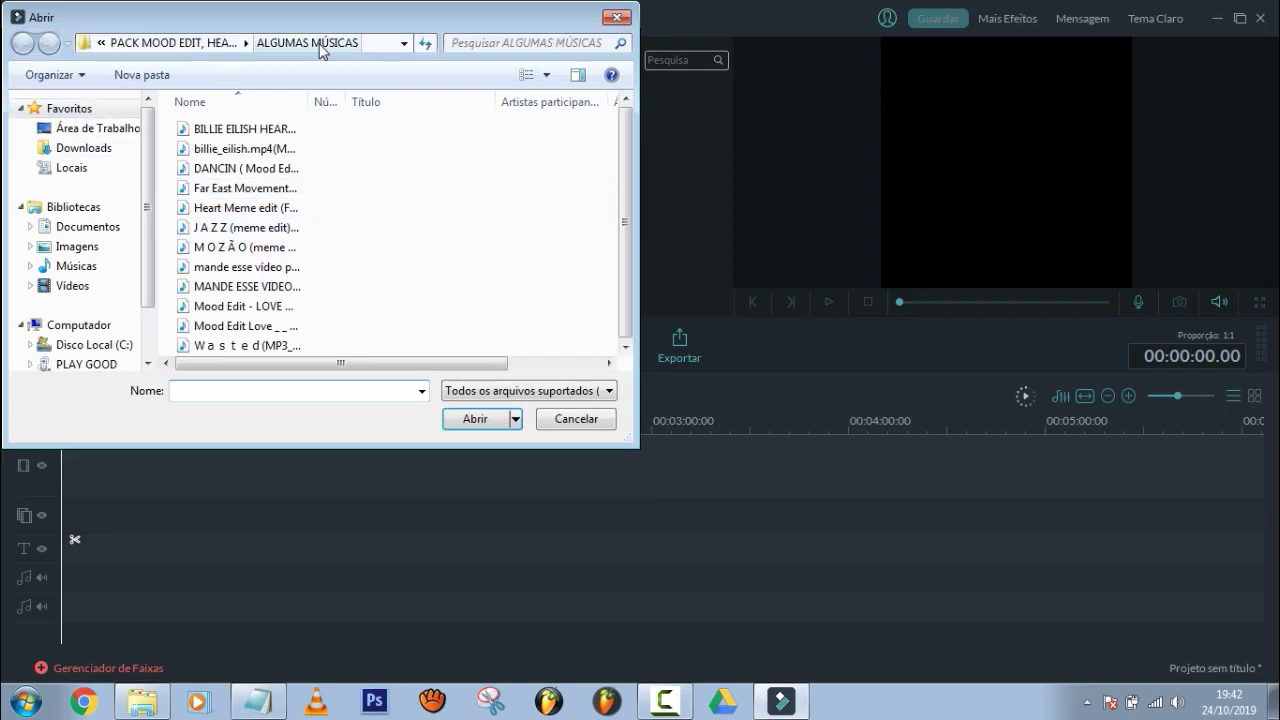
click(211, 45)
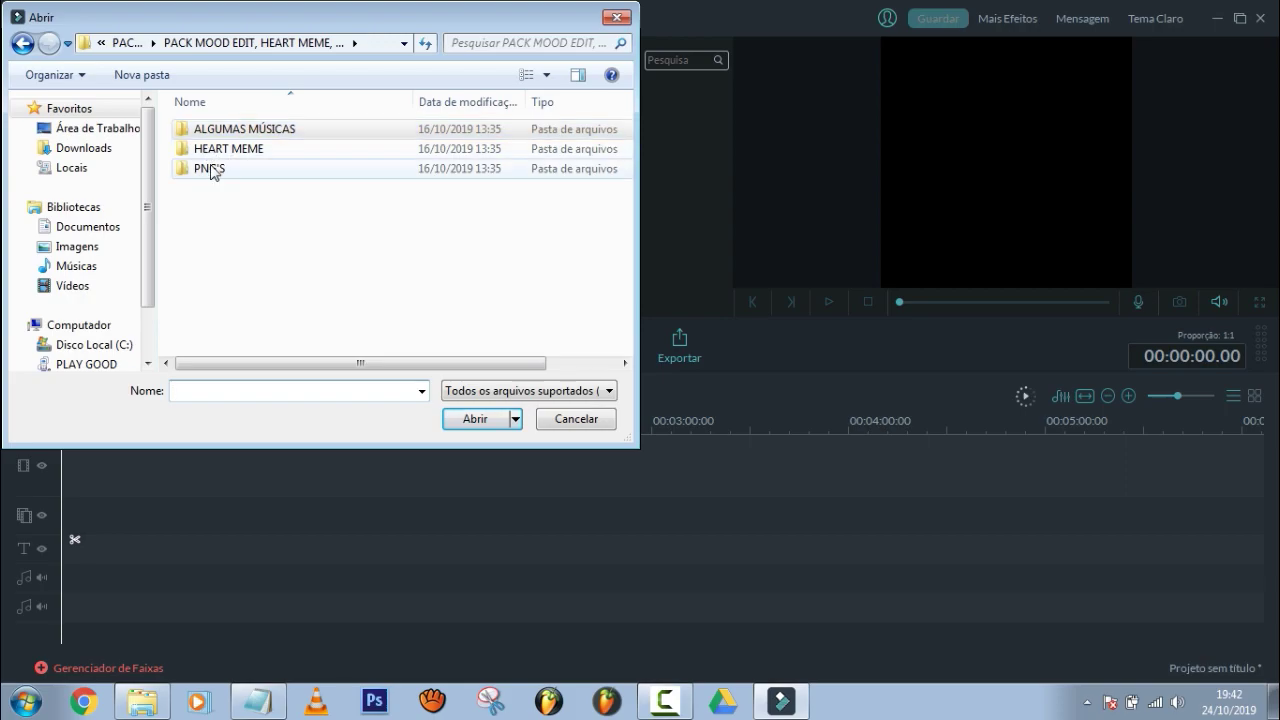
double_click(256, 152)
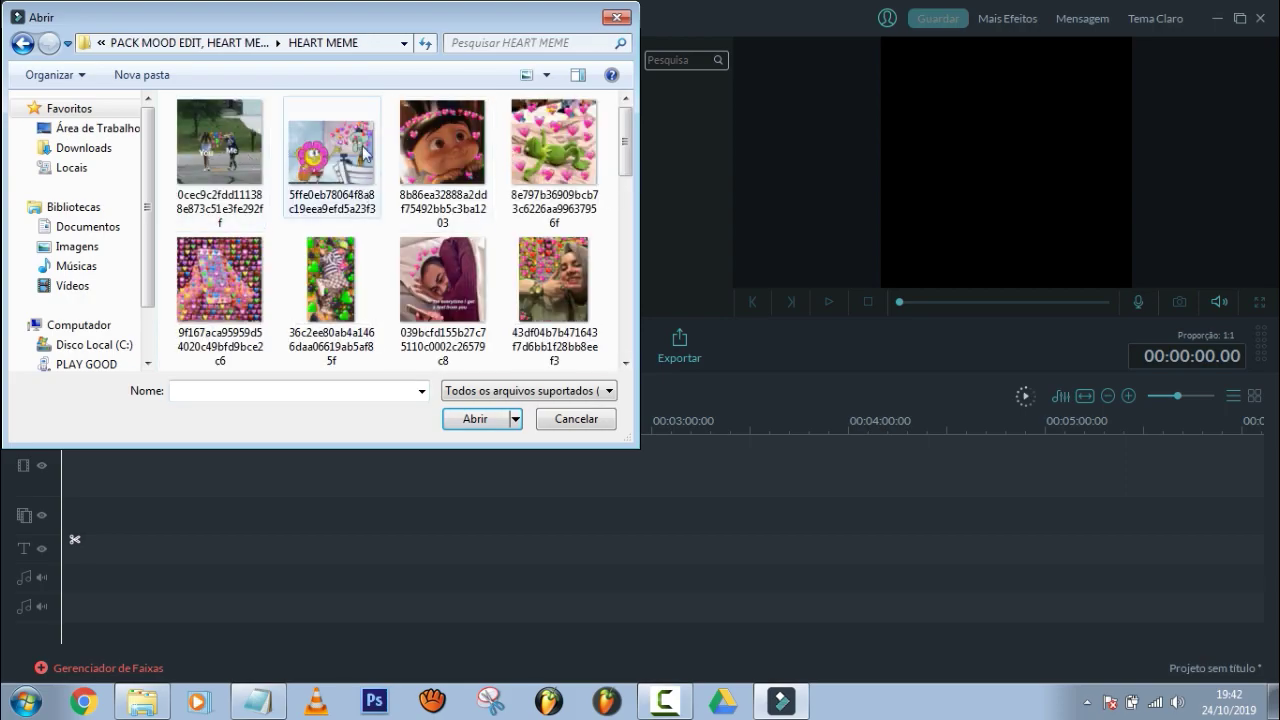
drag(632, 148, 634, 314)
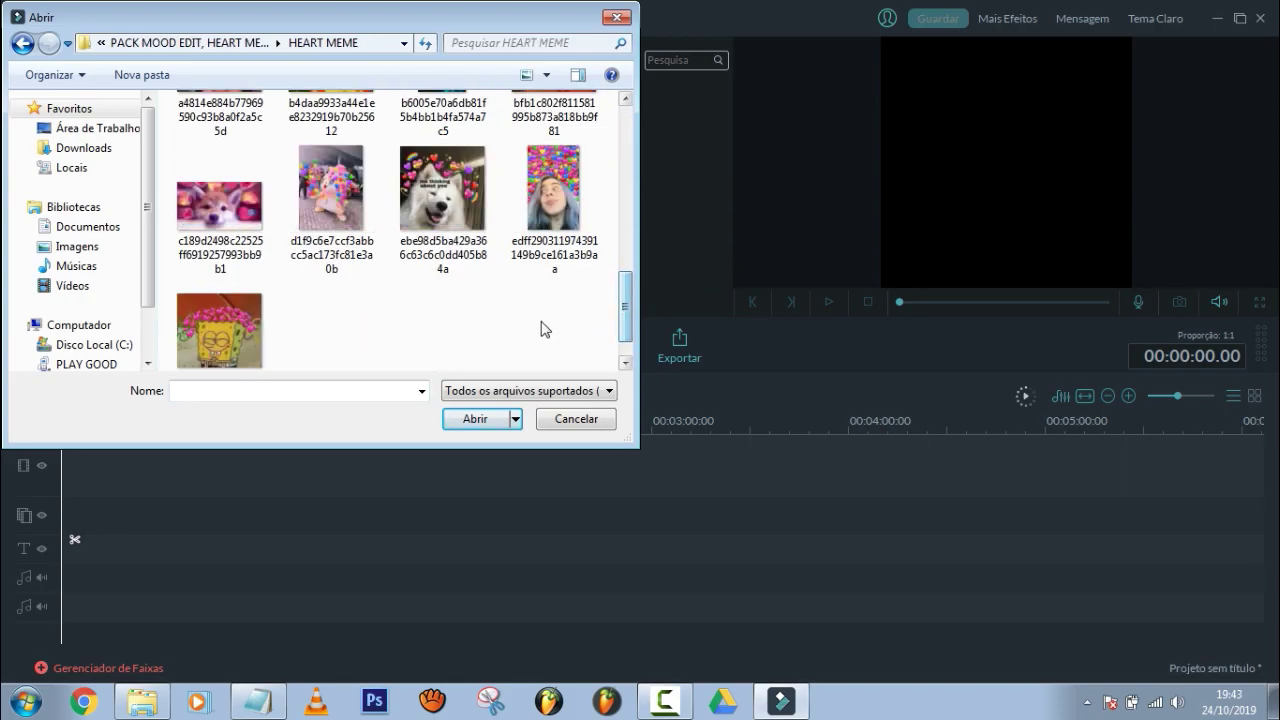
key(ctrl+a)
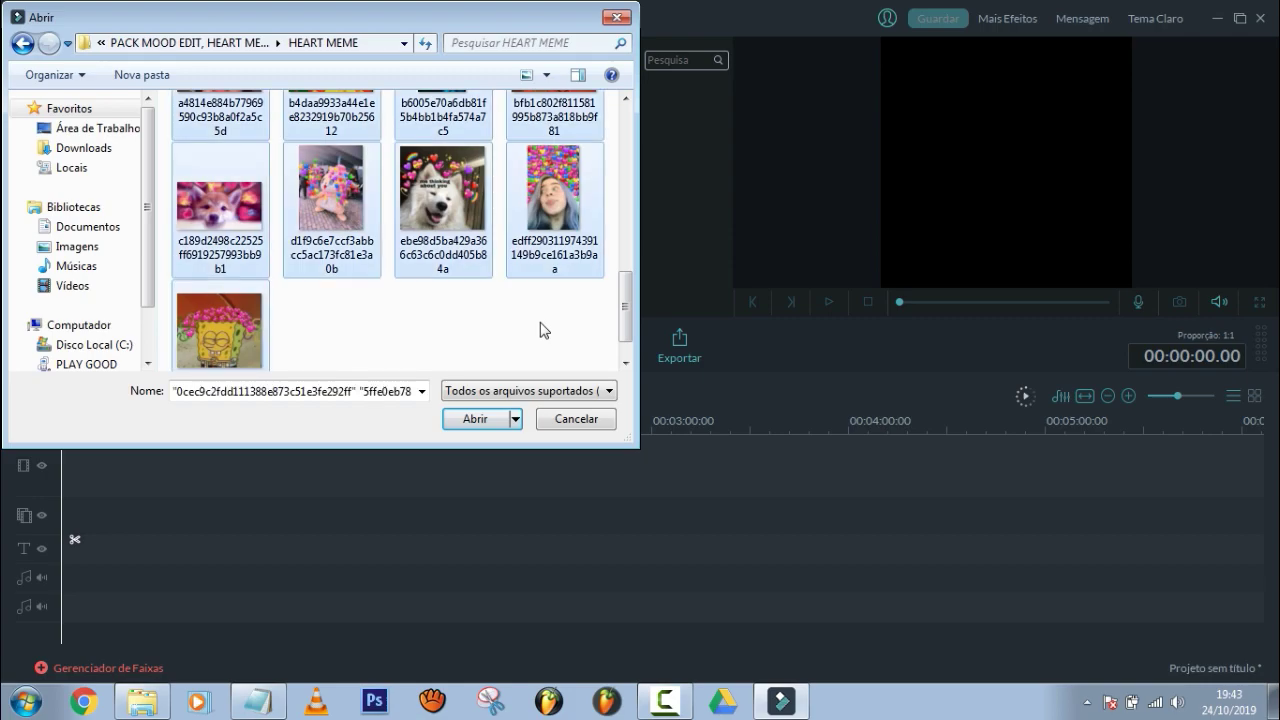
click(474, 419)
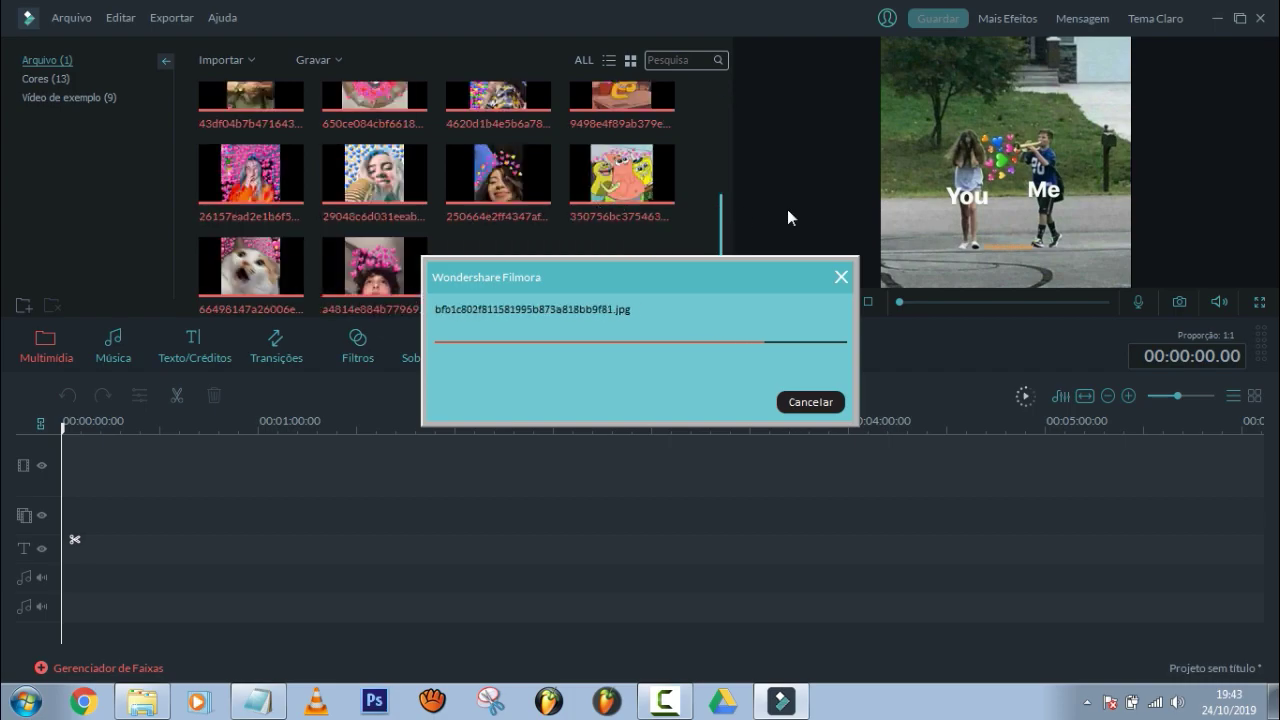
Place the Wasted(MP3_160K) music at the start of the first audio track
drag(721, 242, 718, 94)
mouse_move(277, 120)
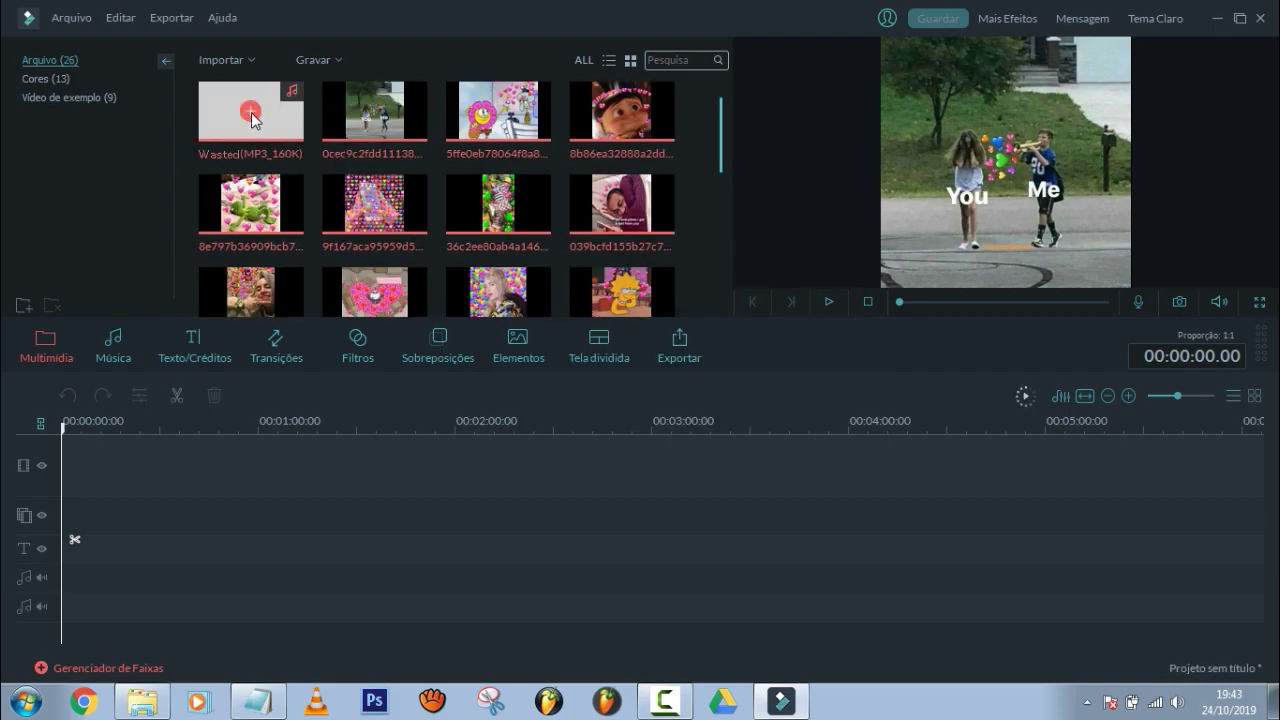
drag(277, 120, 196, 572)
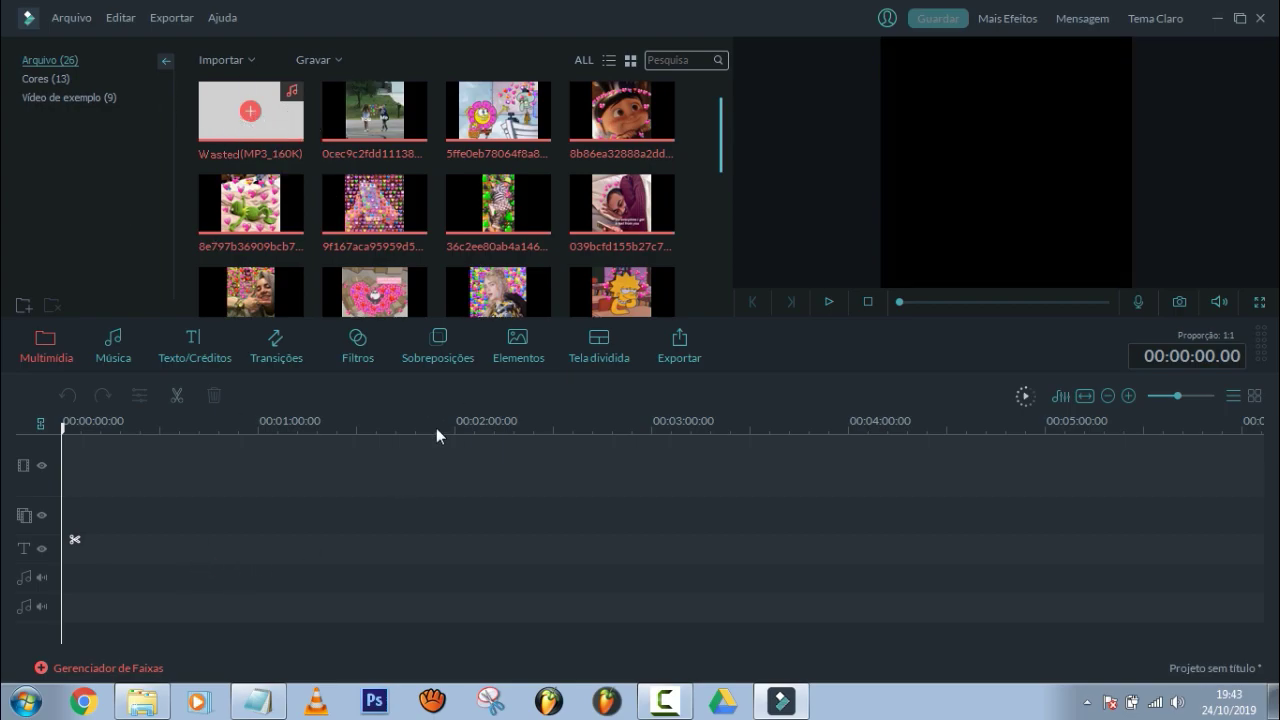
Delete all the image clips from the video track, leaving only the Wasted music on the timeline
click(505, 486)
drag(487, 473, 36, 474)
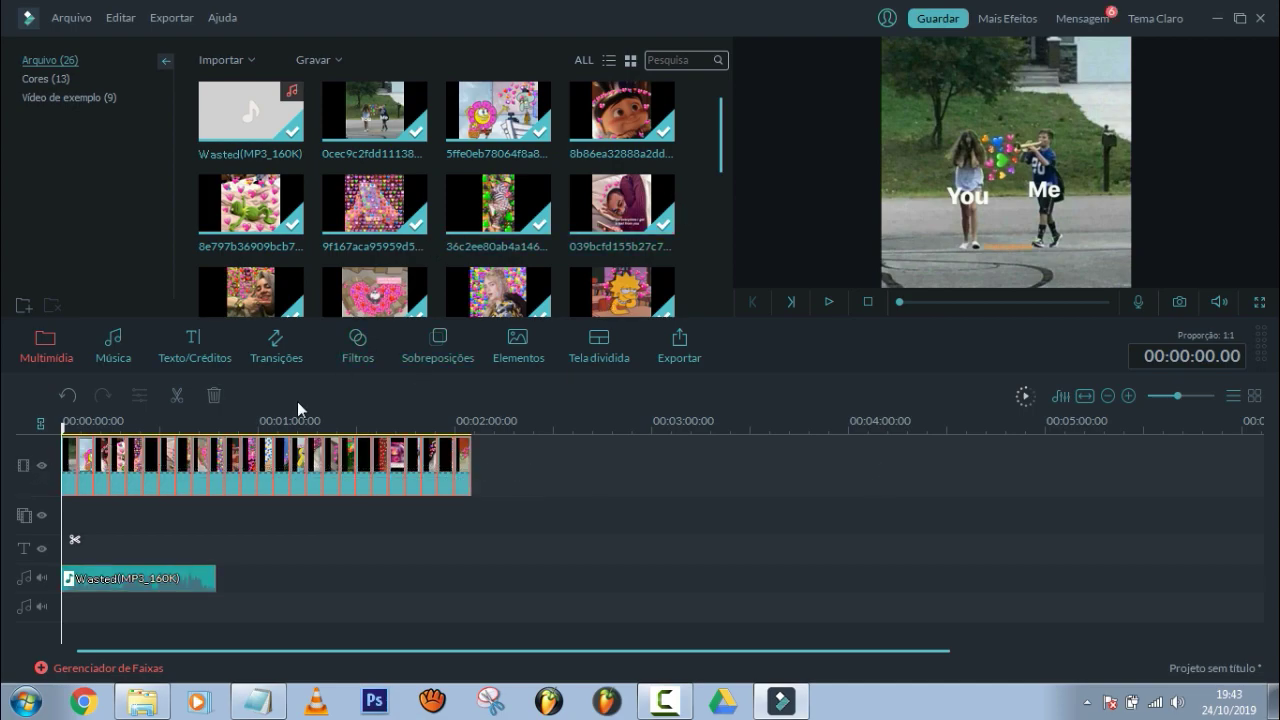
key(Delete)
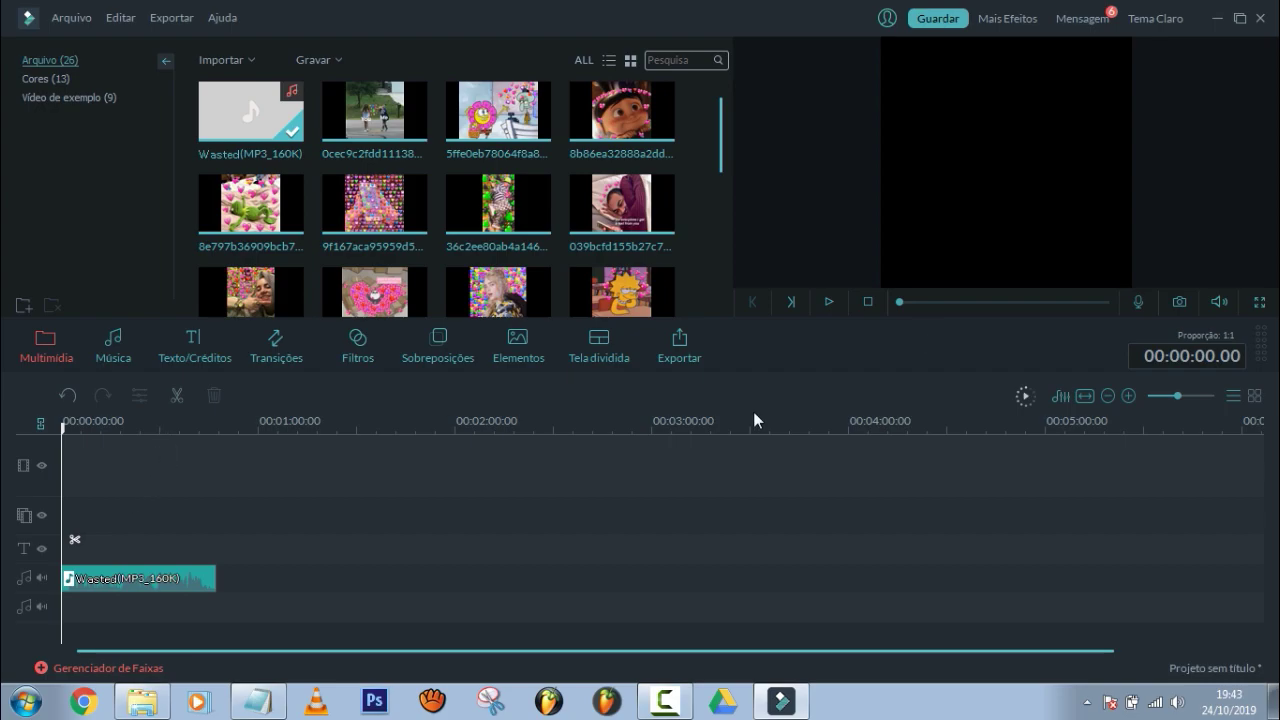
Add a Black colour clip at the start of the video track and trim its end to the first beat at 00:00:02.08
drag(1176, 395, 1196, 398)
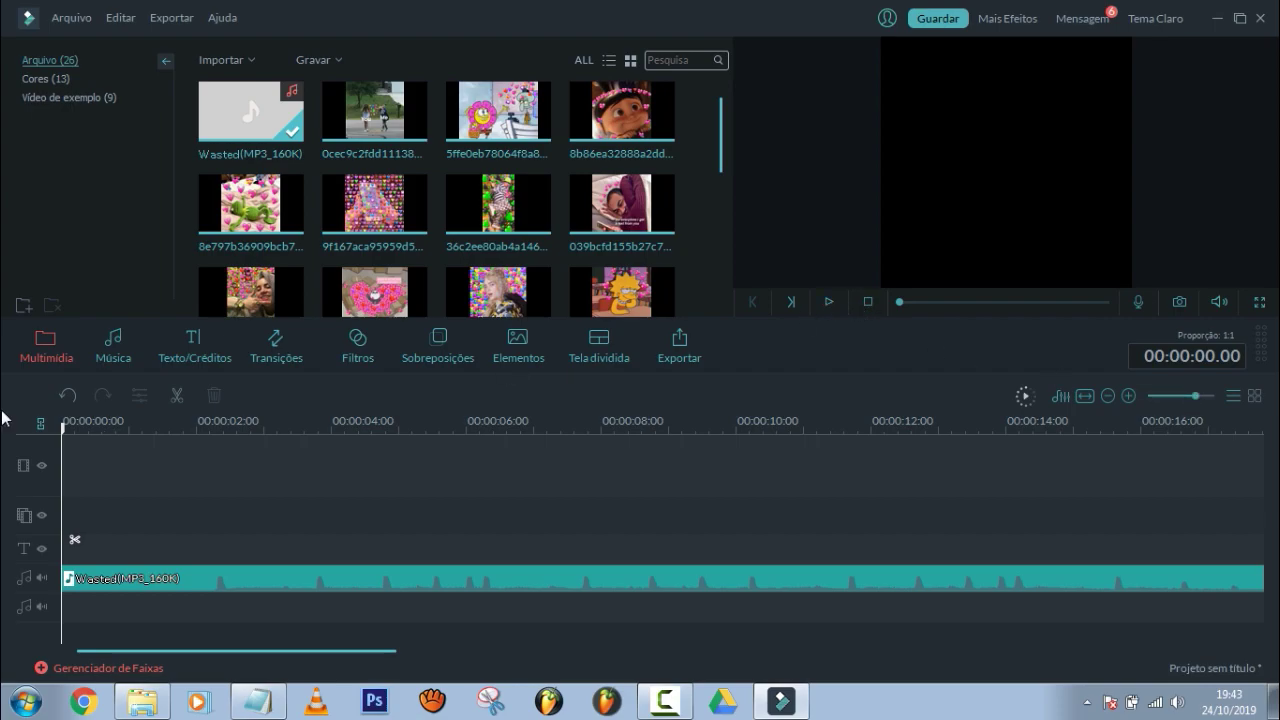
click(45, 78)
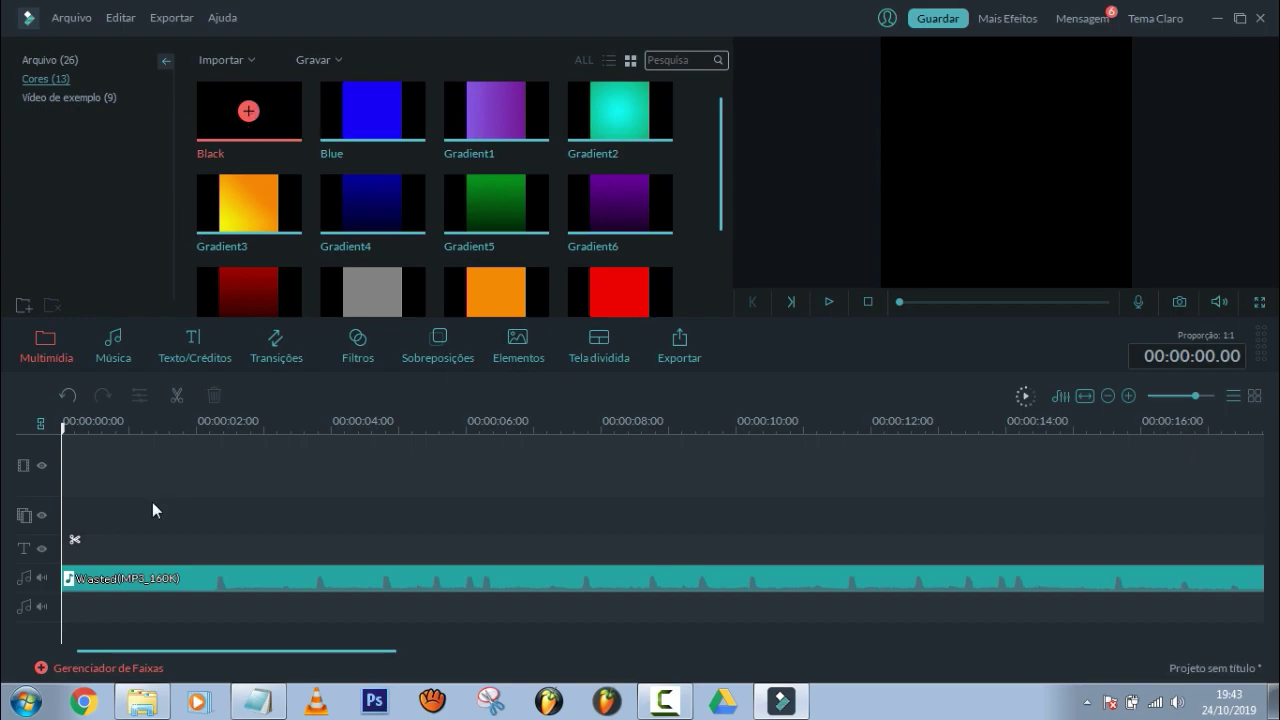
drag(161, 500, 120, 477)
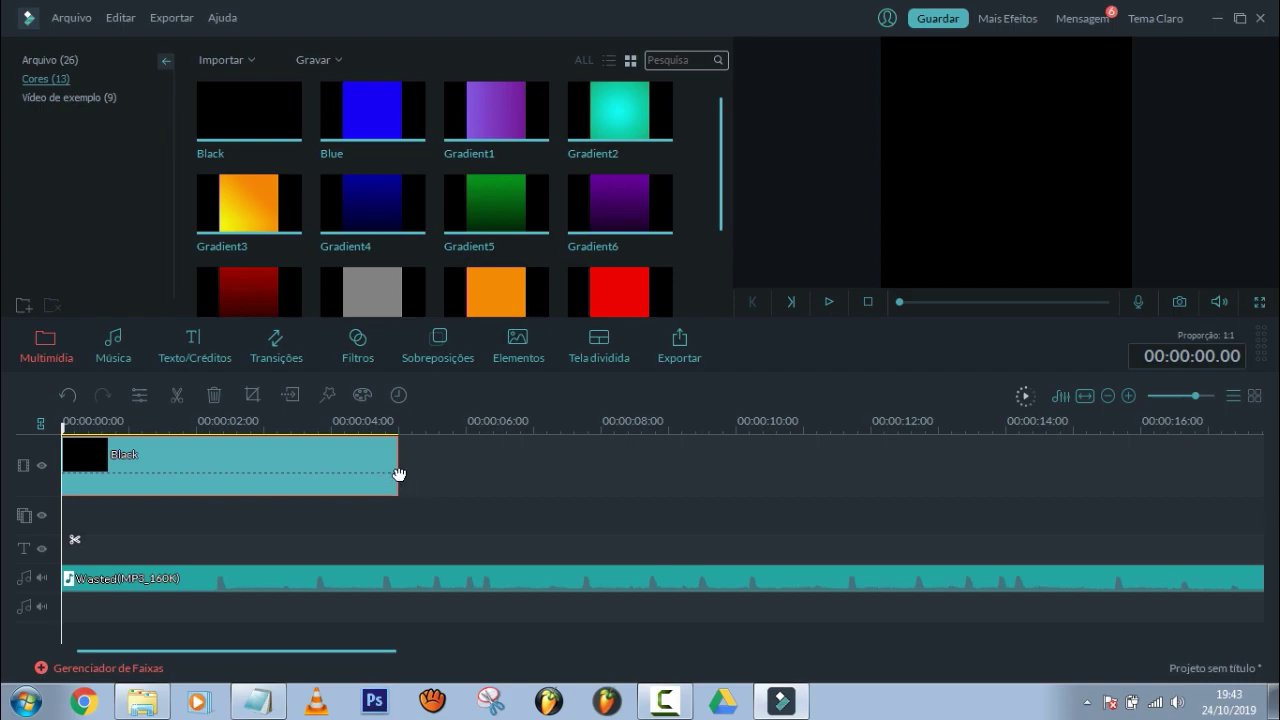
drag(398, 470, 220, 518)
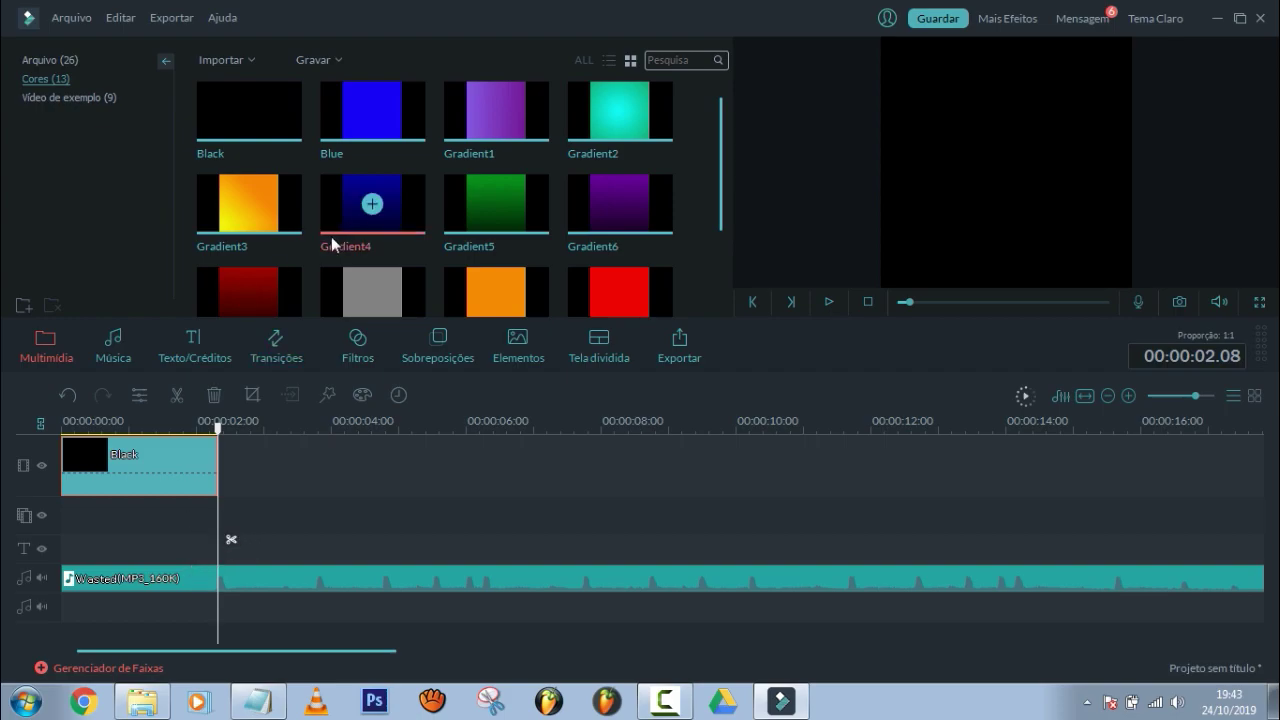
Play the music from the start of the timeline to check its beats against the waveform peaks, stopping after about seven seconds
click(49, 62)
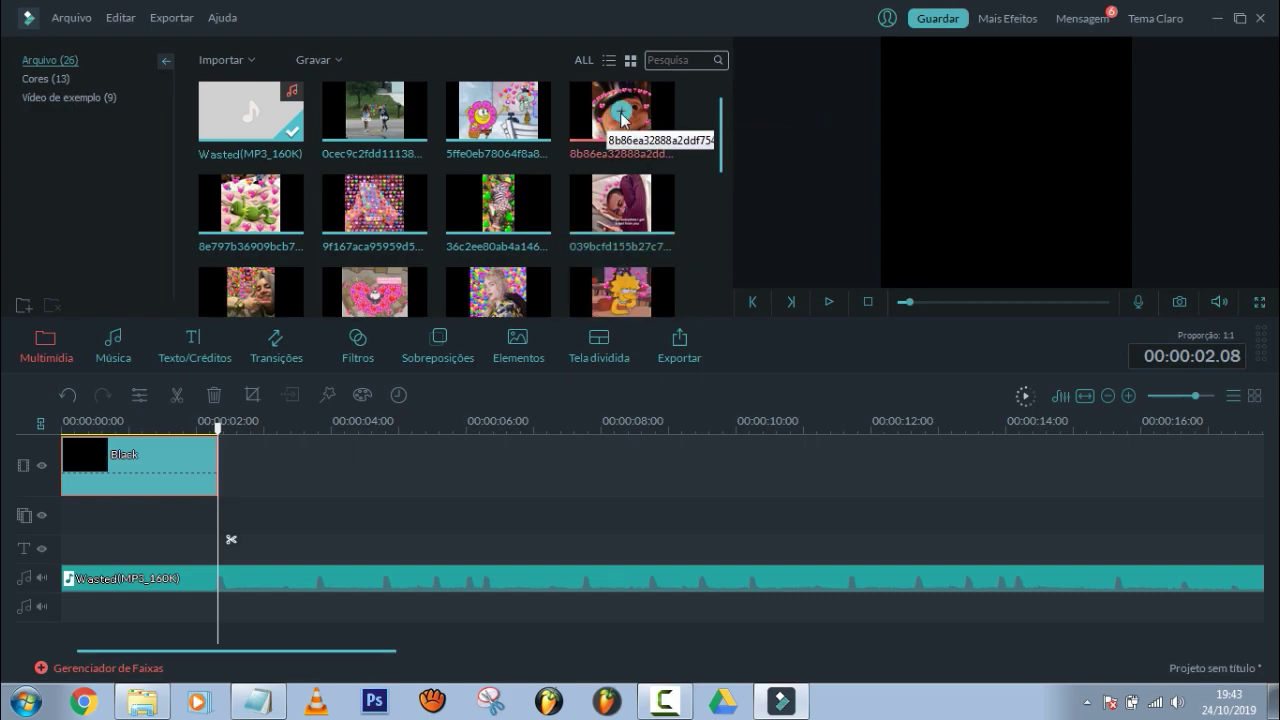
drag(222, 447, 30, 448)
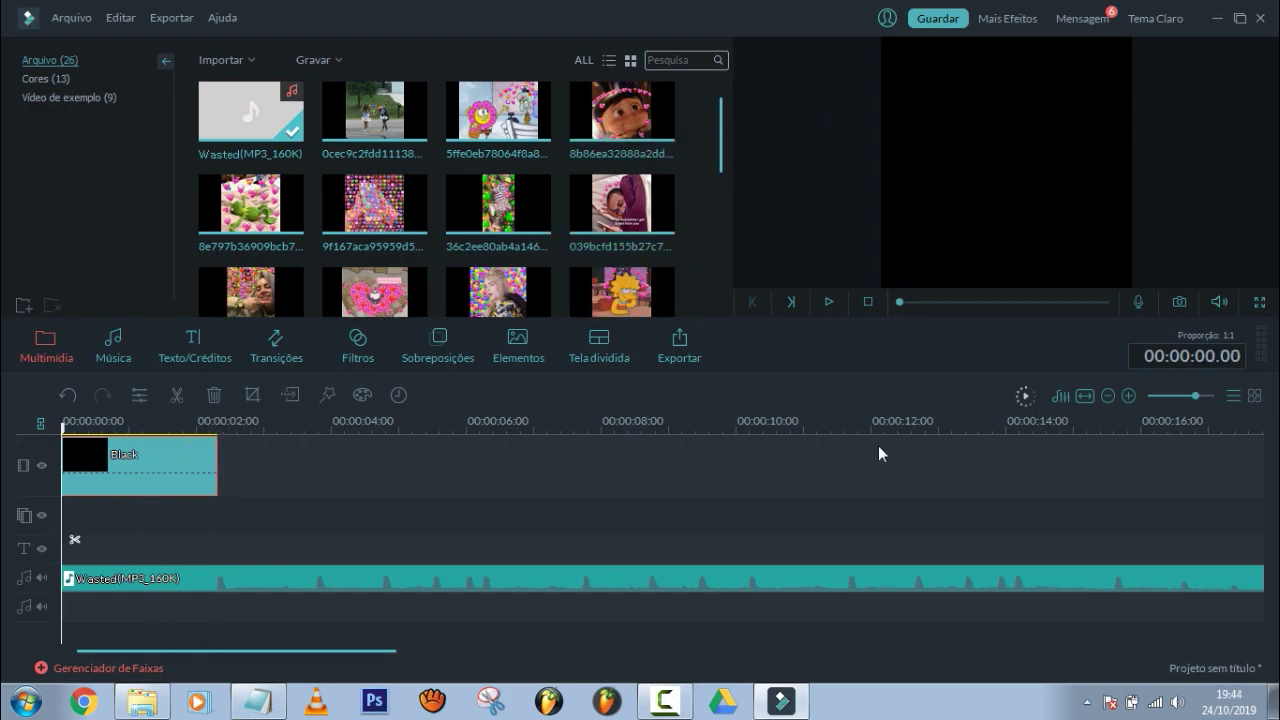
click(829, 302)
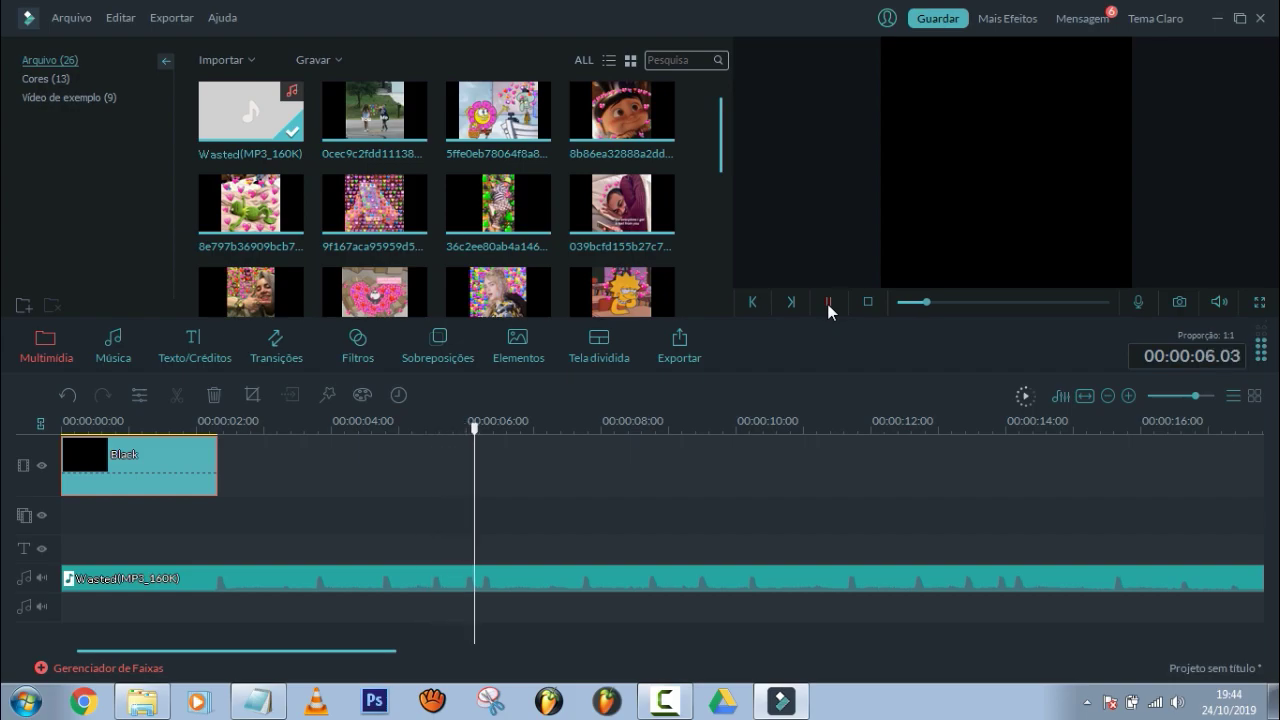
click(828, 302)
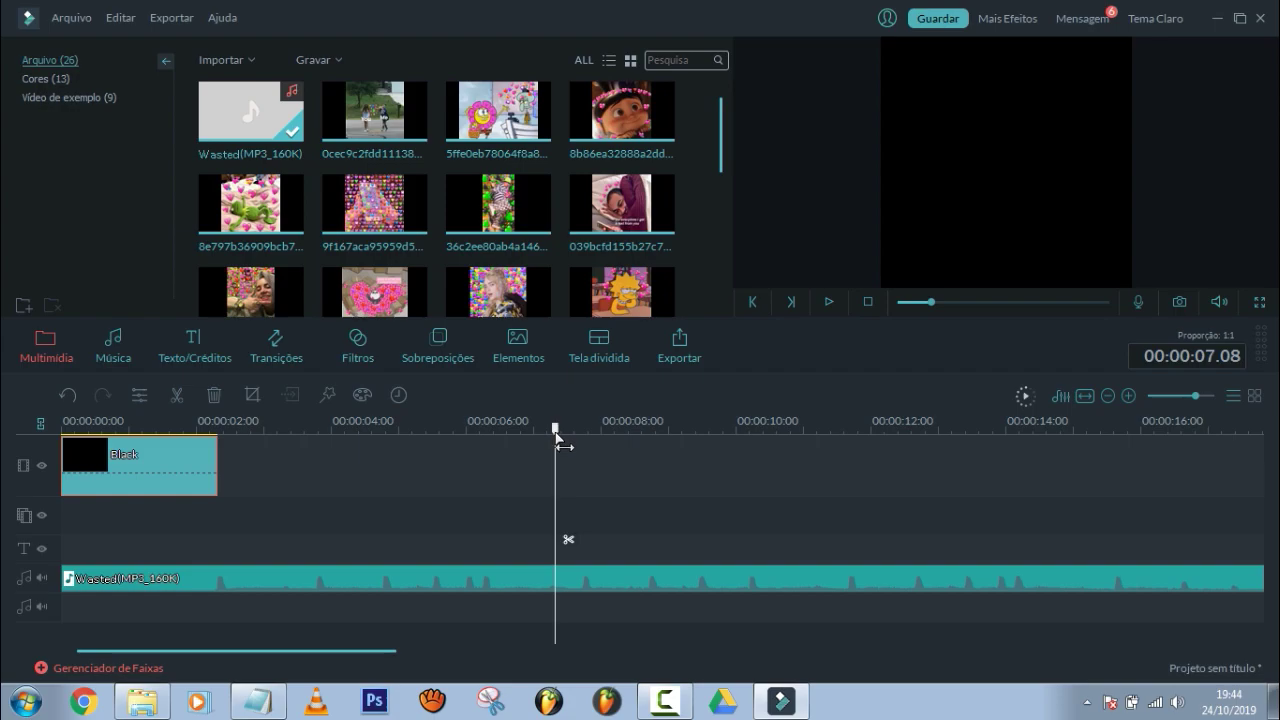
Add the 8b86ea32888a2dd… cartoon girl image right after the Black clip and trim its end to the second beat at 00:00:03.20
drag(562, 444, 230, 464)
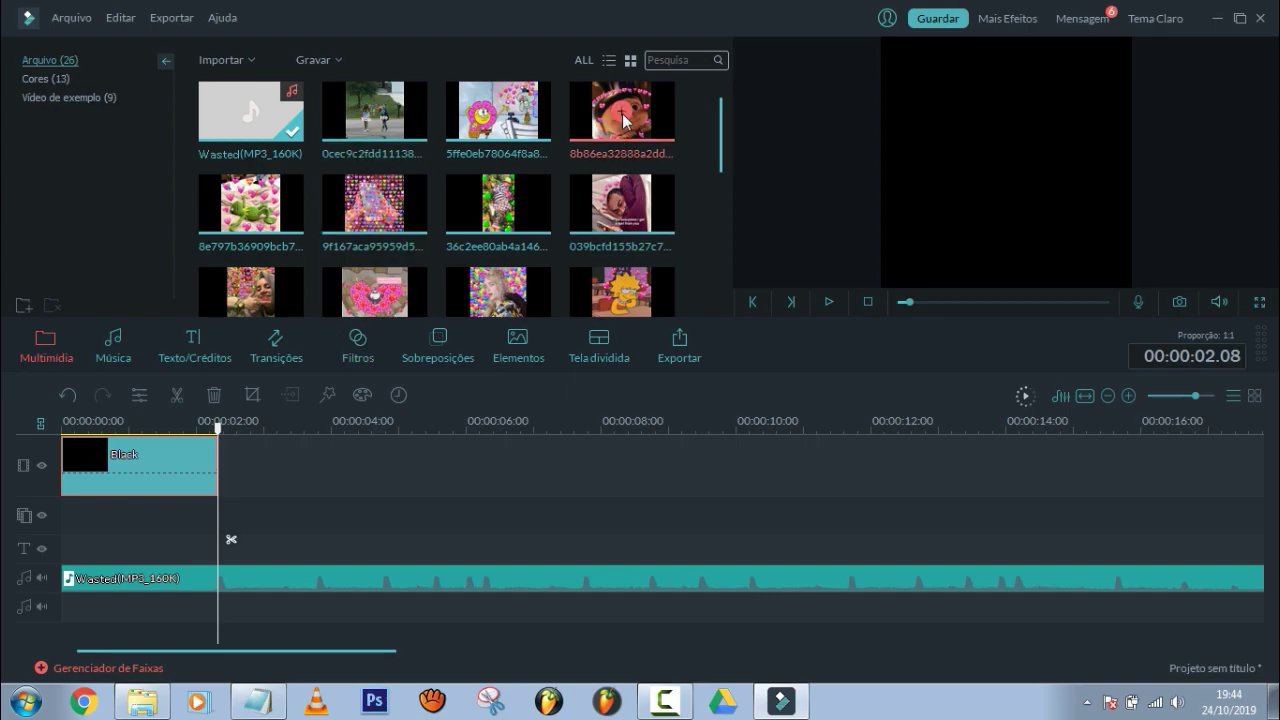
drag(217, 497, 288, 473)
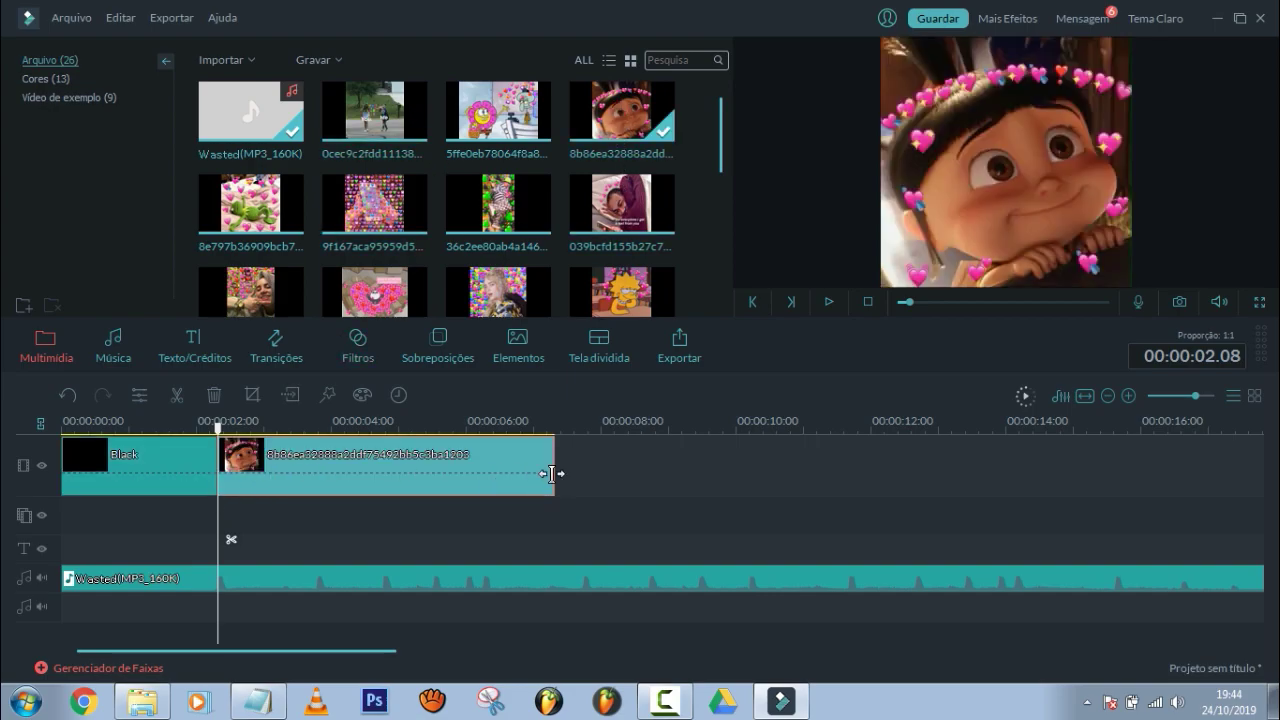
drag(555, 473, 318, 474)
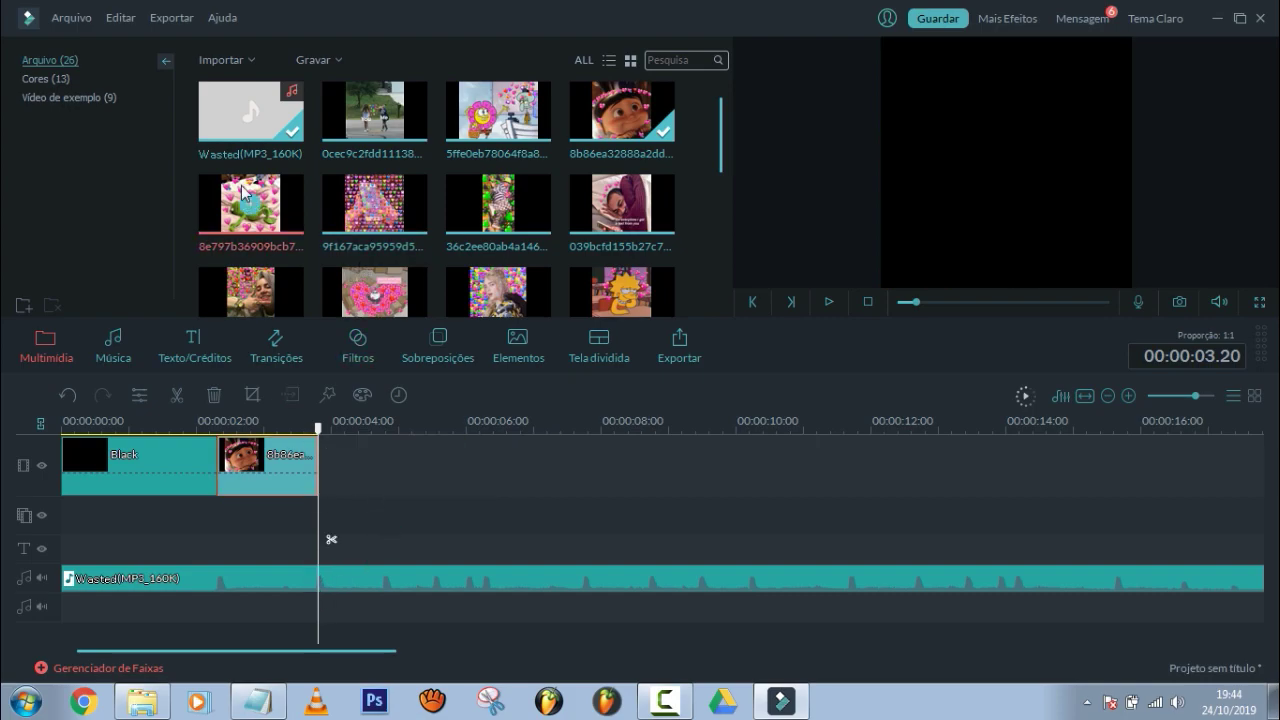
Add the 8e797b36909bcb7… image trimmed to the beat at 00:00:04.19, followed by the 039bcfd155b27c7… image trimmed to the next beat
drag(255, 218, 400, 480)
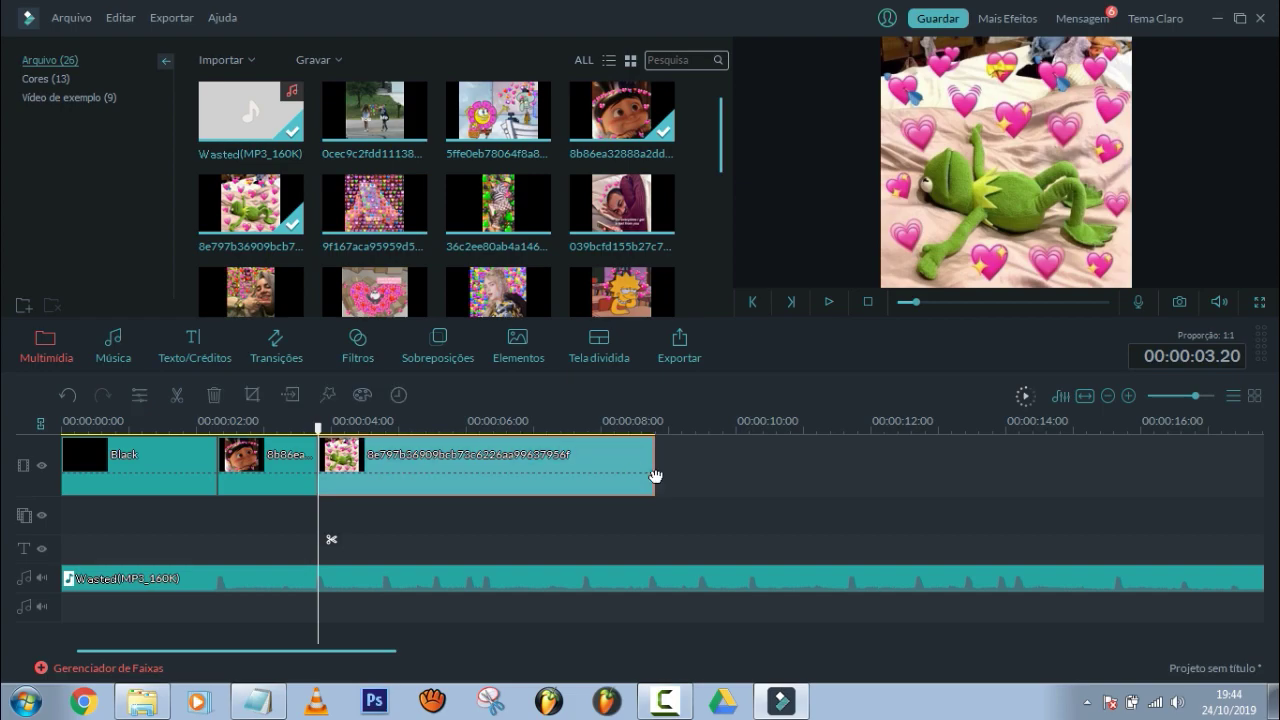
drag(655, 470, 382, 492)
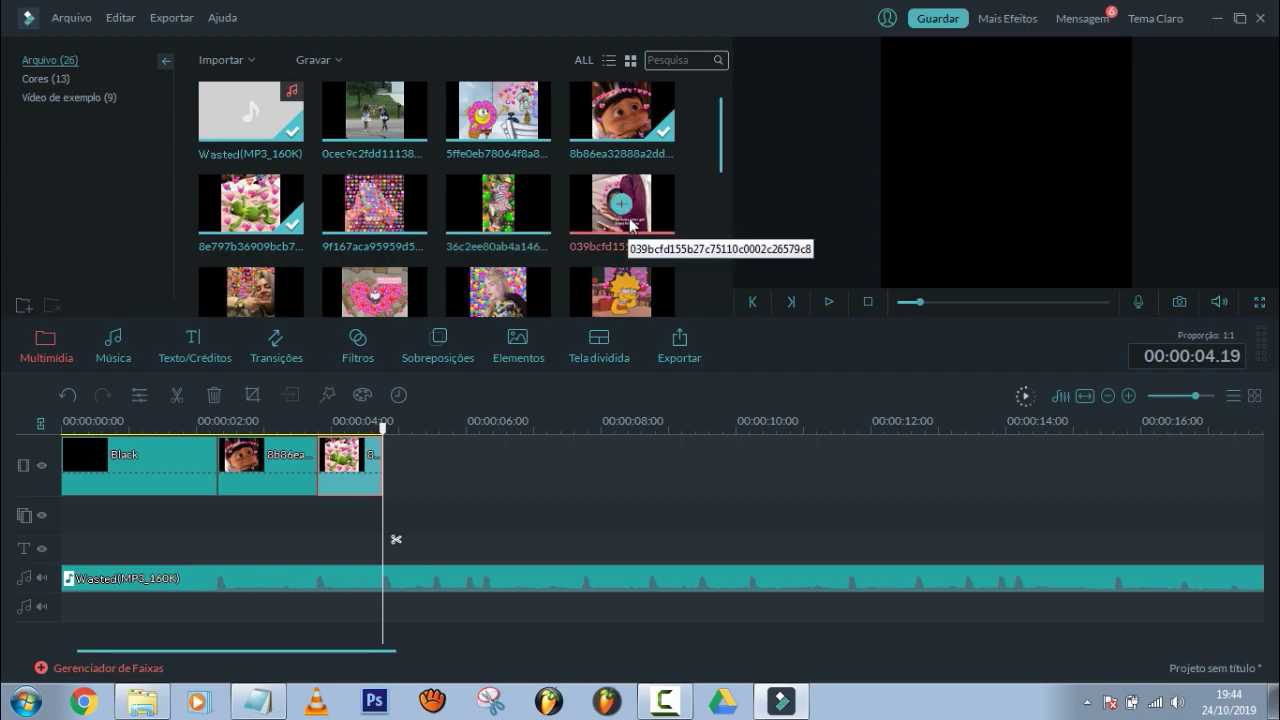
drag(384, 580, 514, 477)
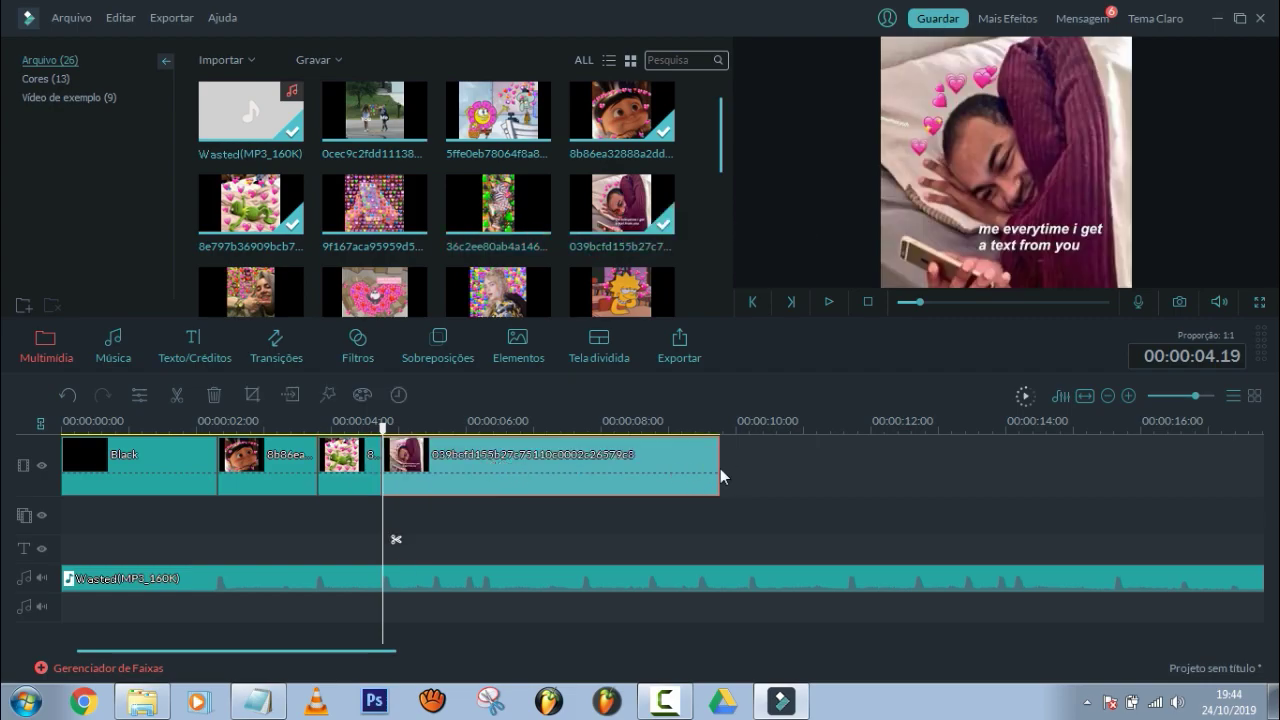
drag(718, 468, 437, 468)
Add further heart-meme images in sequence on the video track, trimming each to the next beat, up to about 00:00:16
scroll(450, 200, down, 3)
drag(621, 205, 520, 465)
drag(375, 205, 510, 495)
drag(971, 463, 585, 470)
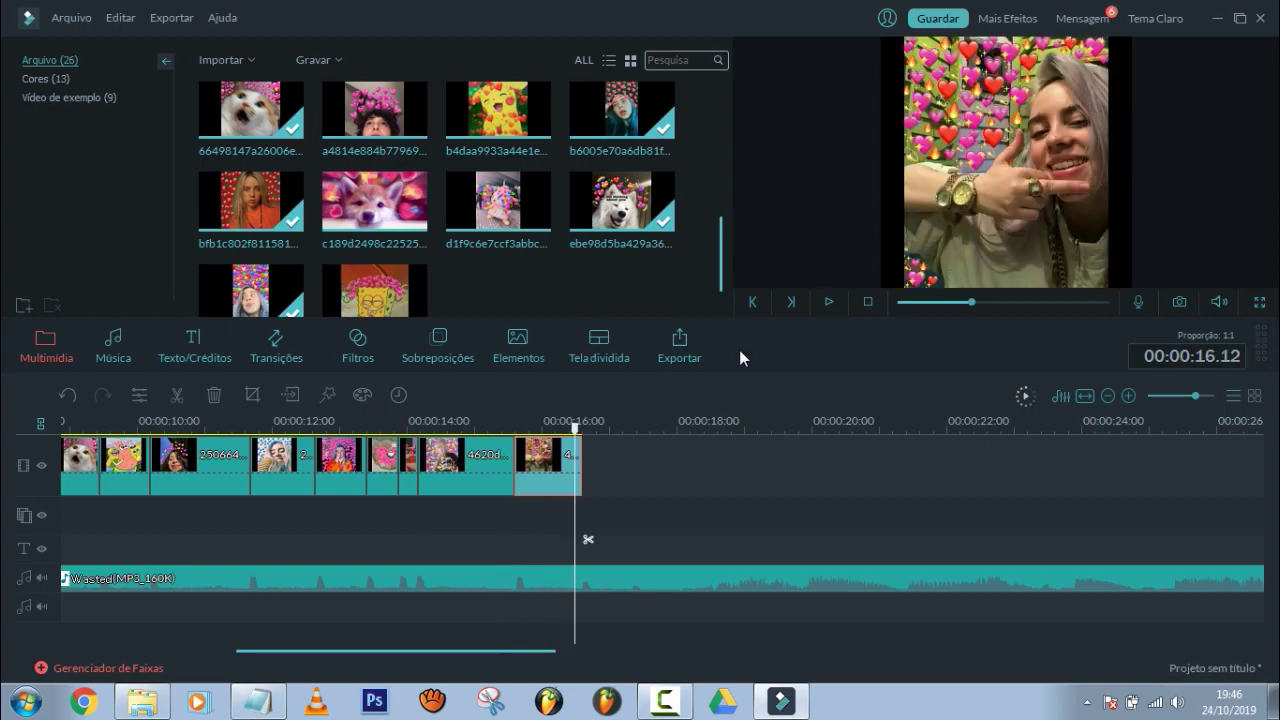
Append the 0cec9c2fdd11138… and 5ffe0eb78064f8a8… images after the last clip and trim the first one to the following beat
scroll(450, 200, up, 5)
drag(375, 110, 700, 465)
drag(498, 110, 1000, 465)
drag(917, 468, 716, 468)
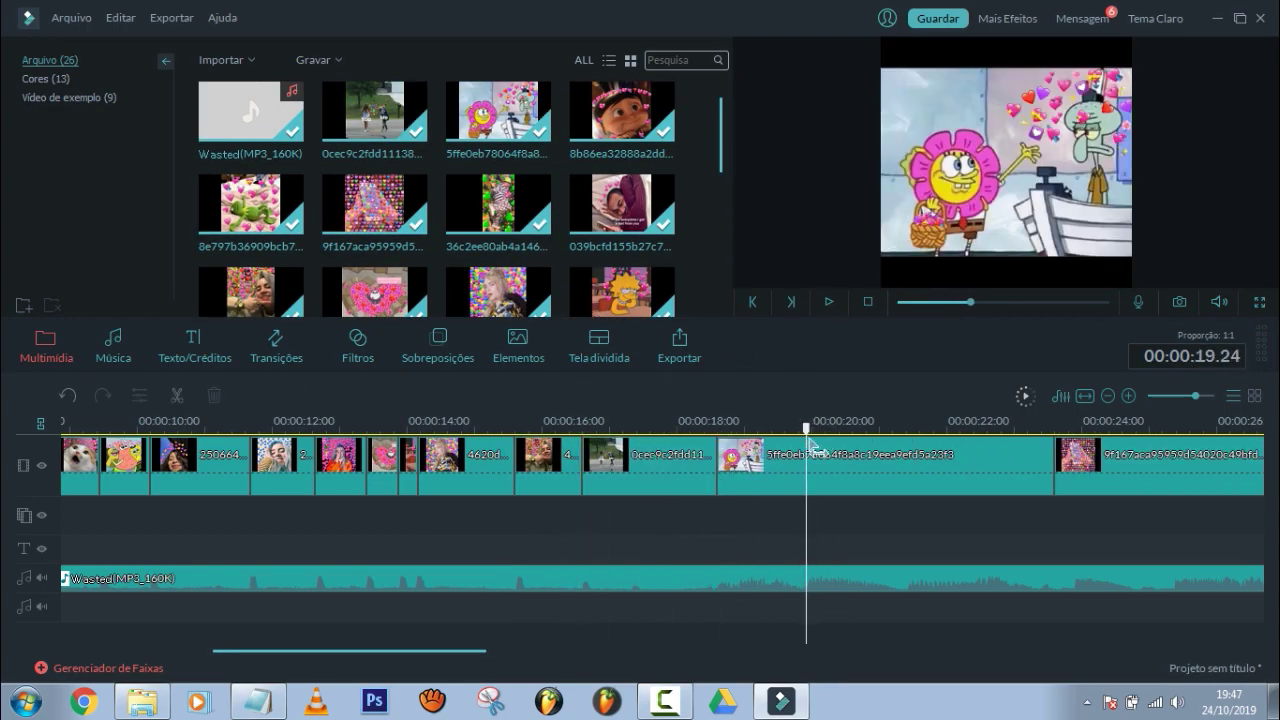
Cut the 5ffe0eb78064f8a8… image at 00:00:19.24 and the 9f167aca95959d5… image at 00:00:21.09, deleting the leftover parts
click(905, 470)
click(917, 539)
key(Delete)
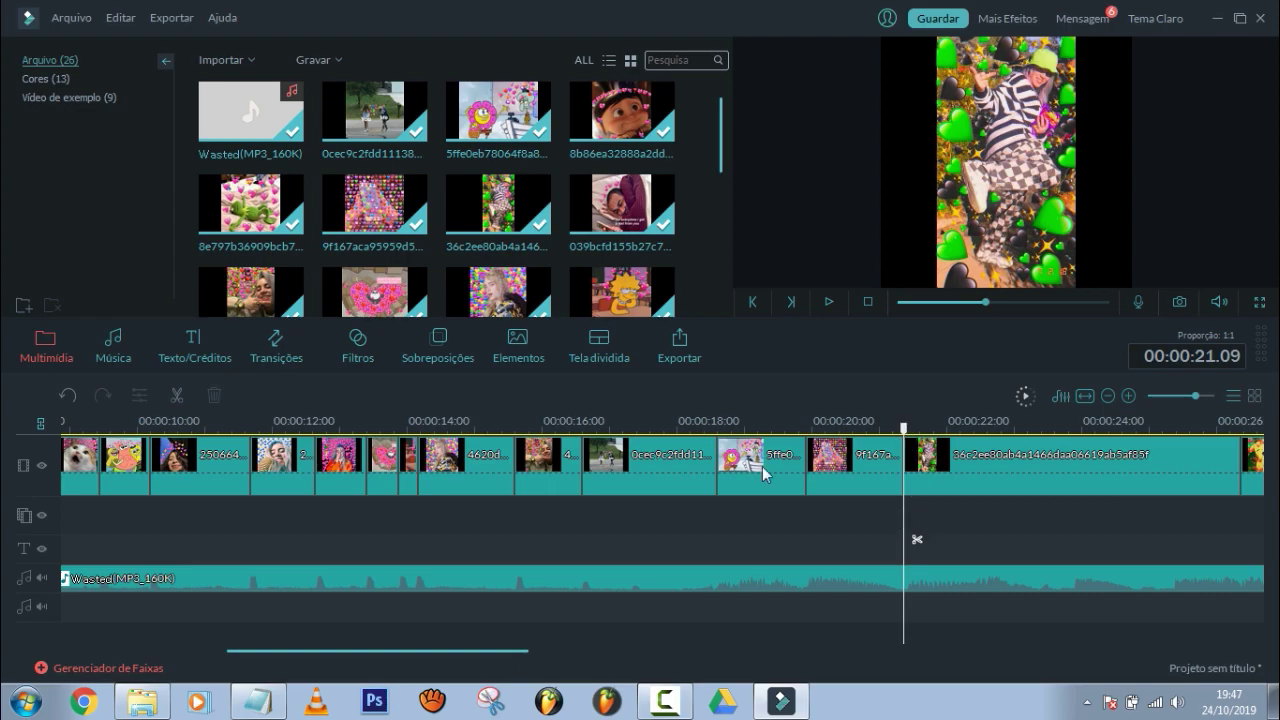
Add a Black colour clip on the overlay track at 00:00:21.09, starting together with the 36c2ee80ab4a146… image
drag(494, 660, 566, 660)
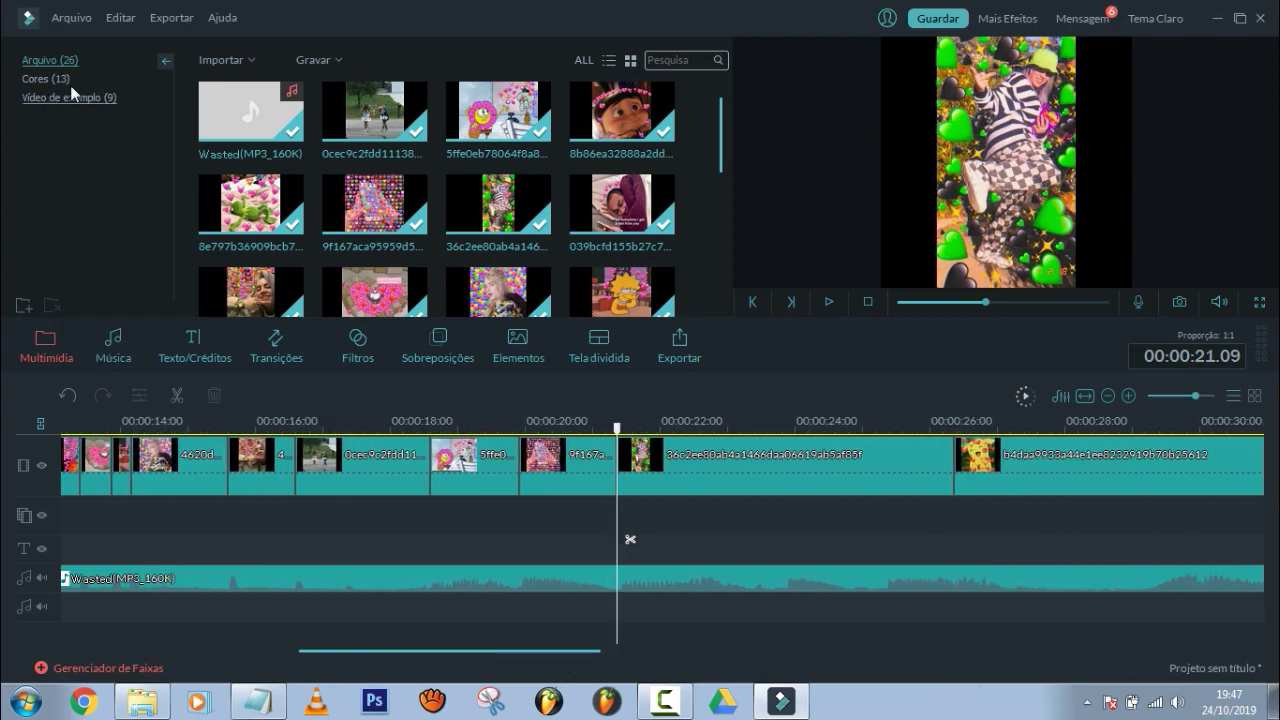
click(40, 79)
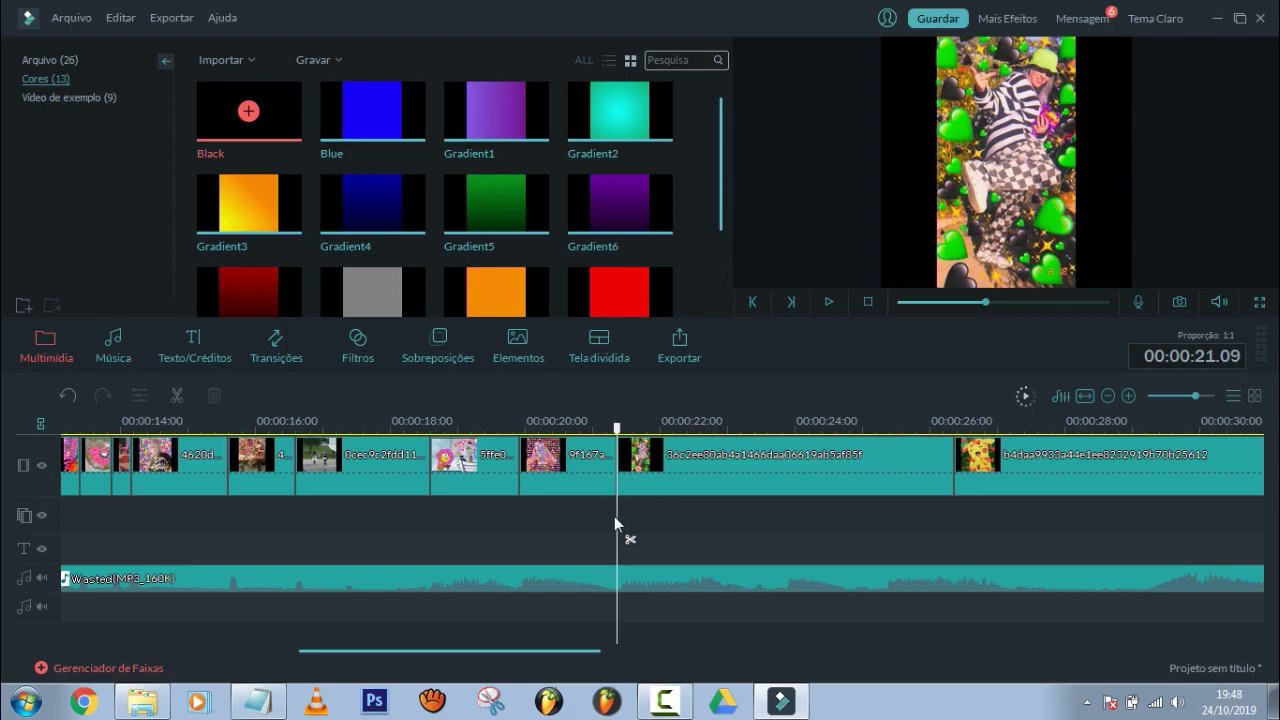
drag(258, 127, 622, 522)
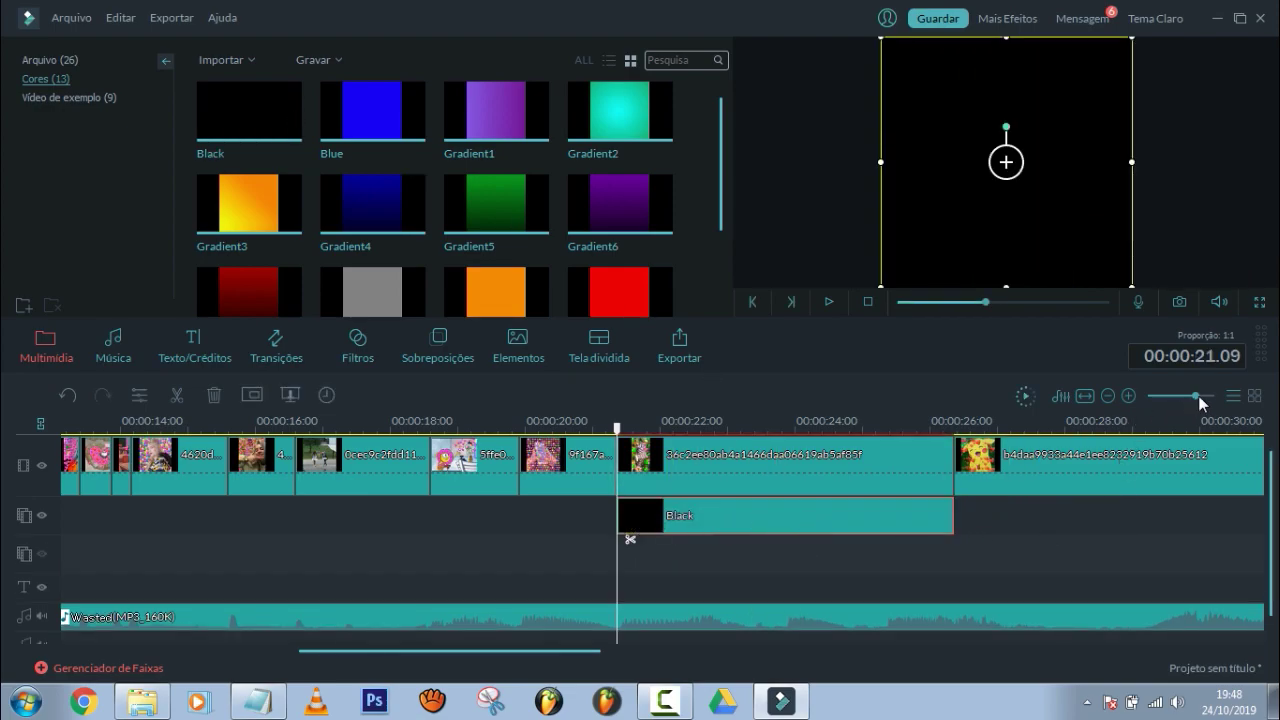
drag(1198, 395, 1208, 396)
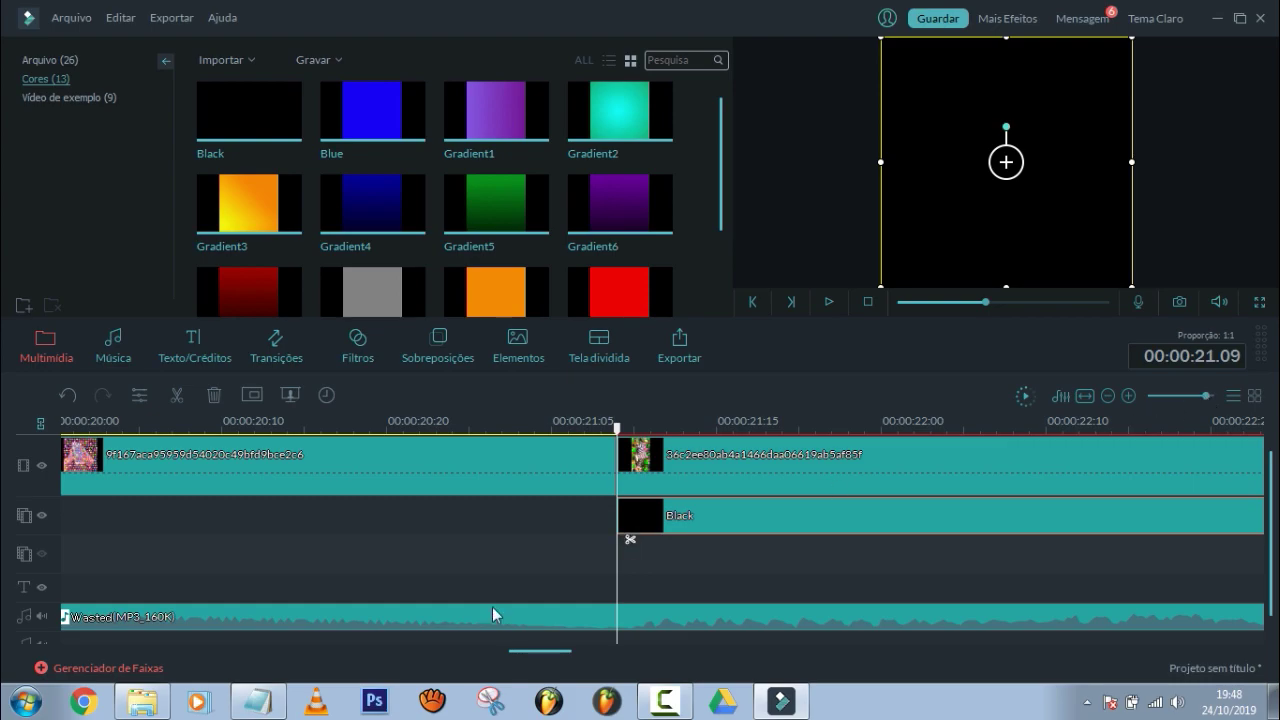
key(Left)
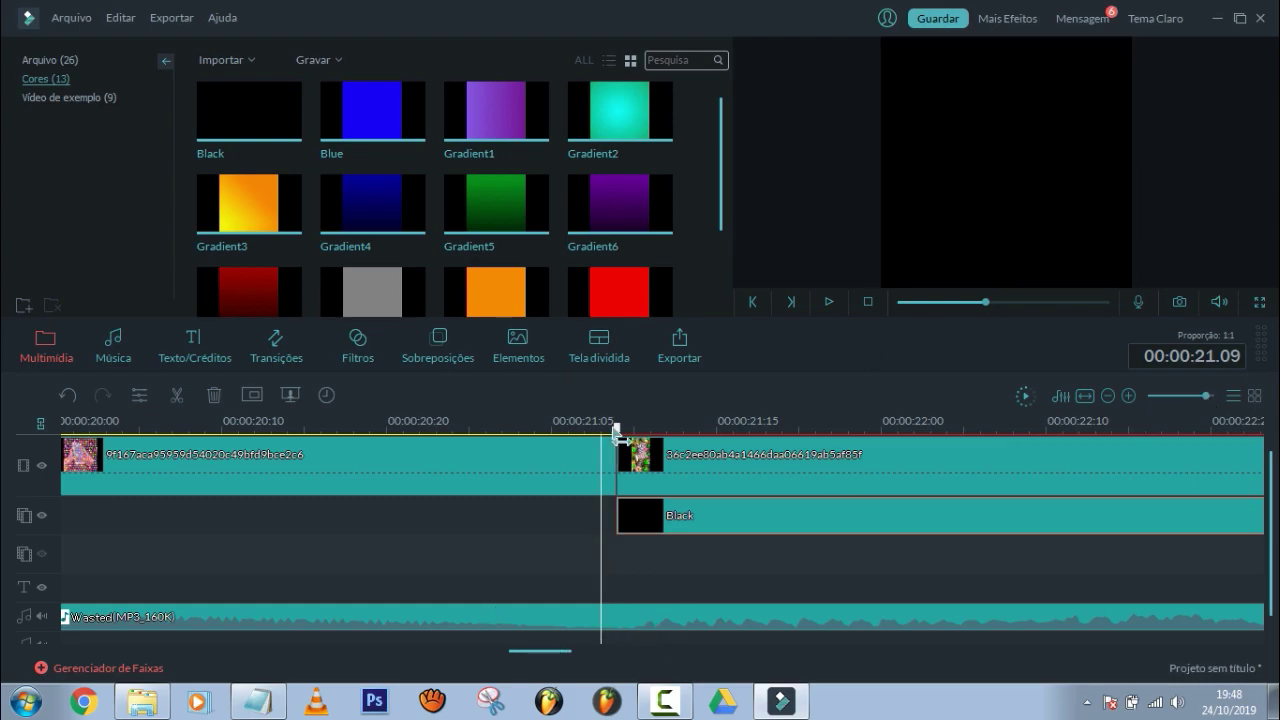
Play the passage to find its end, and cut the 36c2ee80ab4a146… image and the Black overlay at 00:00:22.11, deleting the remainders
click(830, 302)
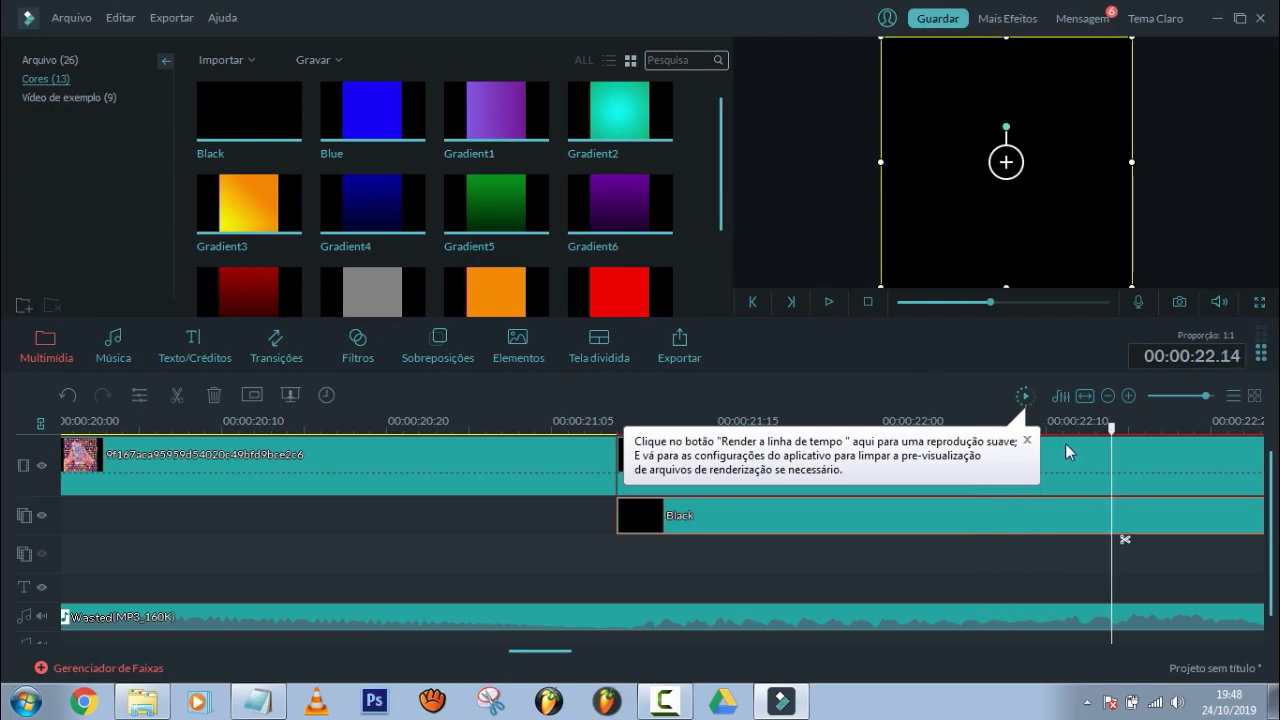
drag(1123, 437, 1078, 458)
click(1076, 540)
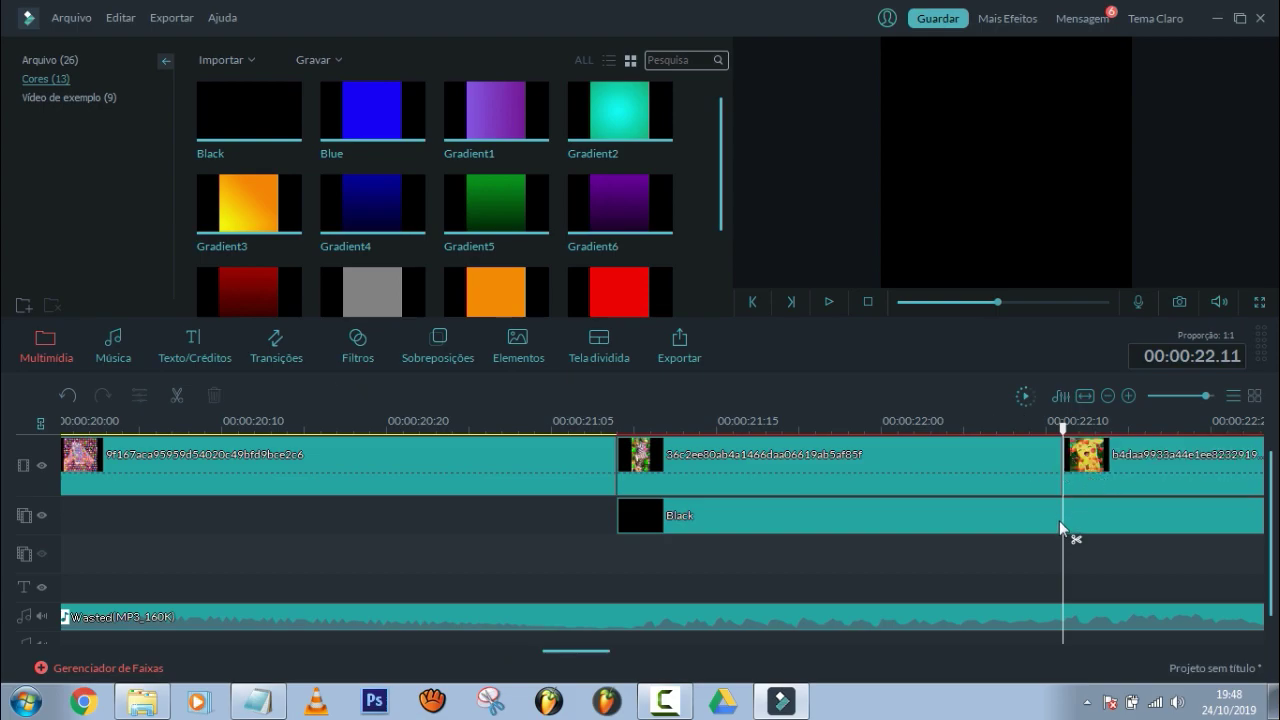
click(1059, 520)
click(1076, 540)
key(Delete)
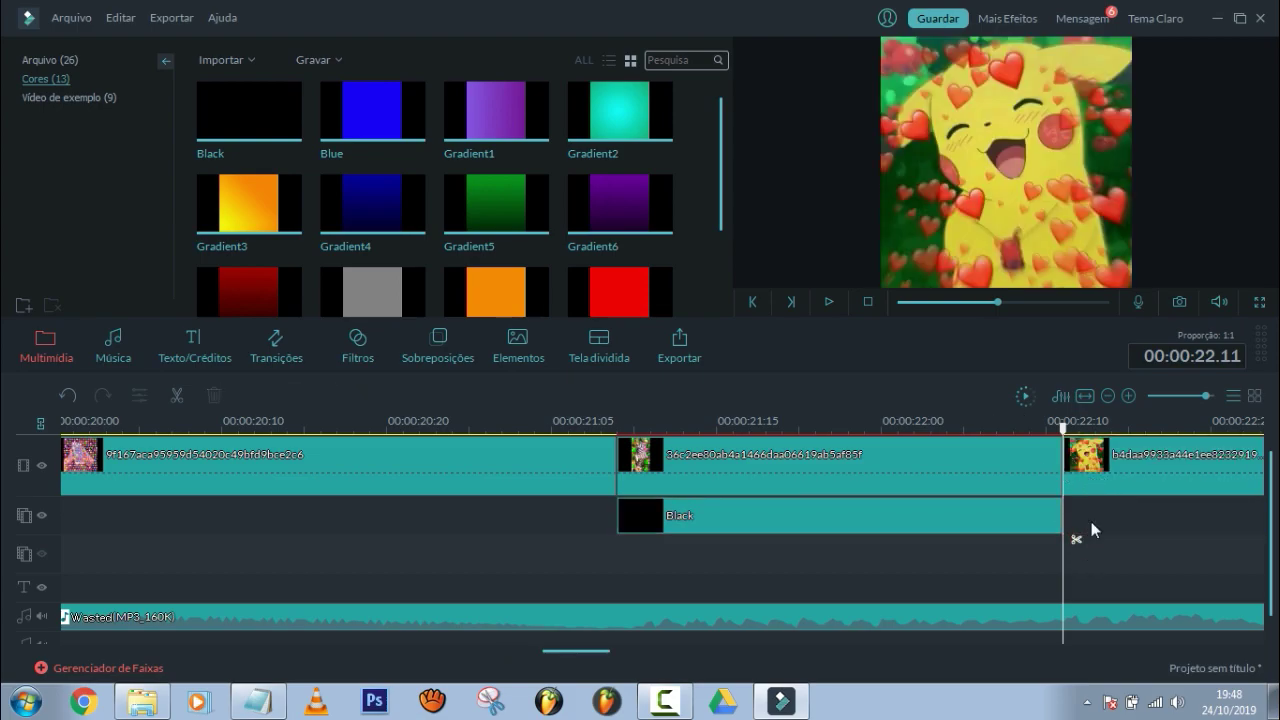
Split the Black overlay into single-frame pieces from 00:00:21.10 up to its end at 00:00:22.11
drag(1063, 447, 638, 507)
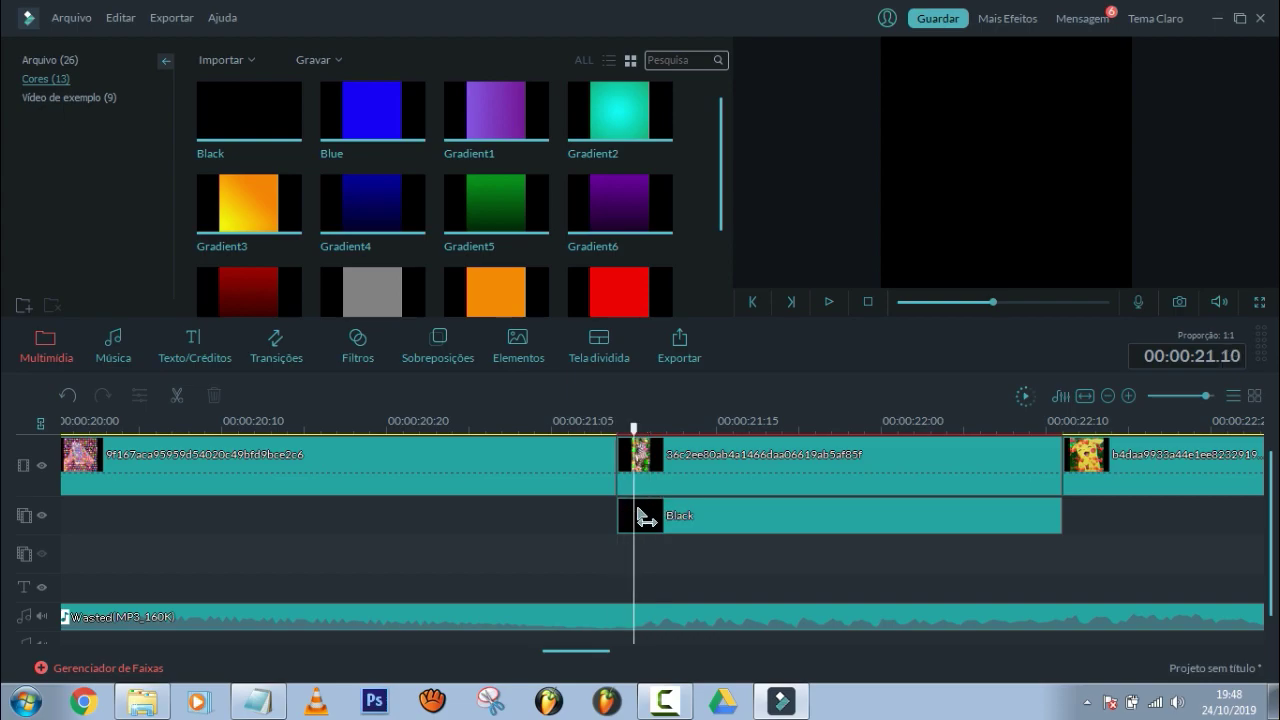
click(640, 518)
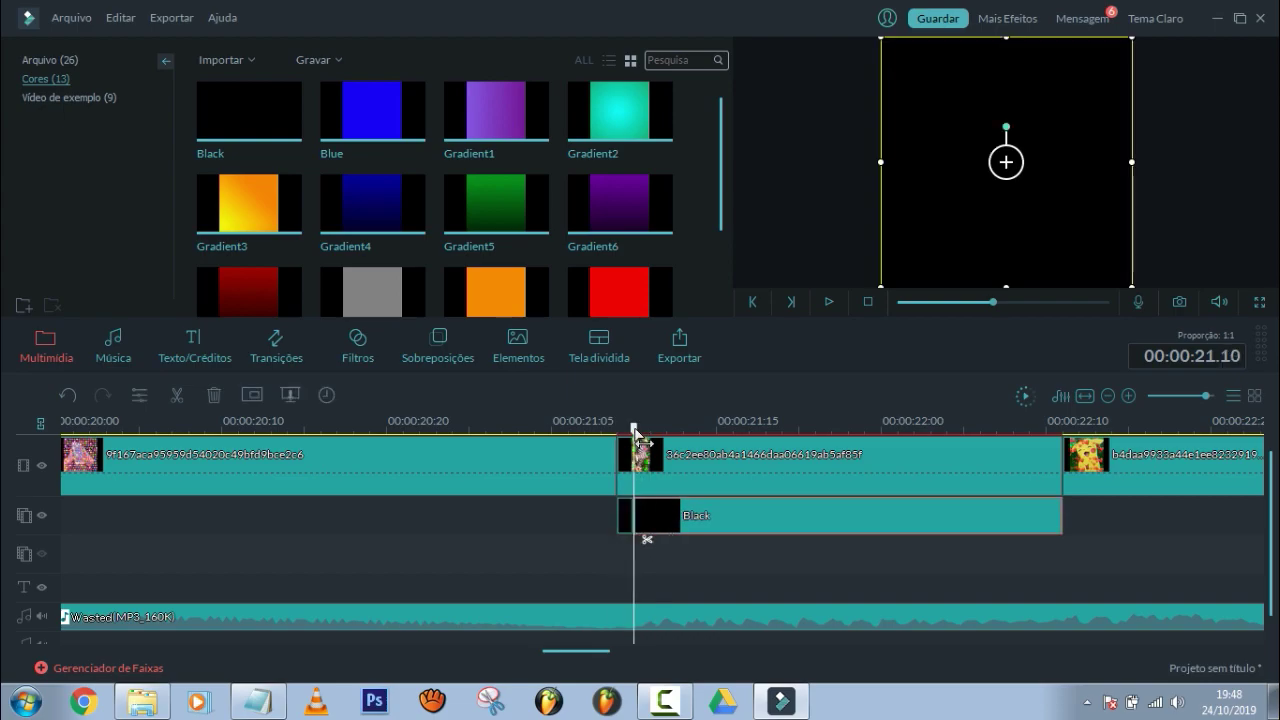
click(651, 503)
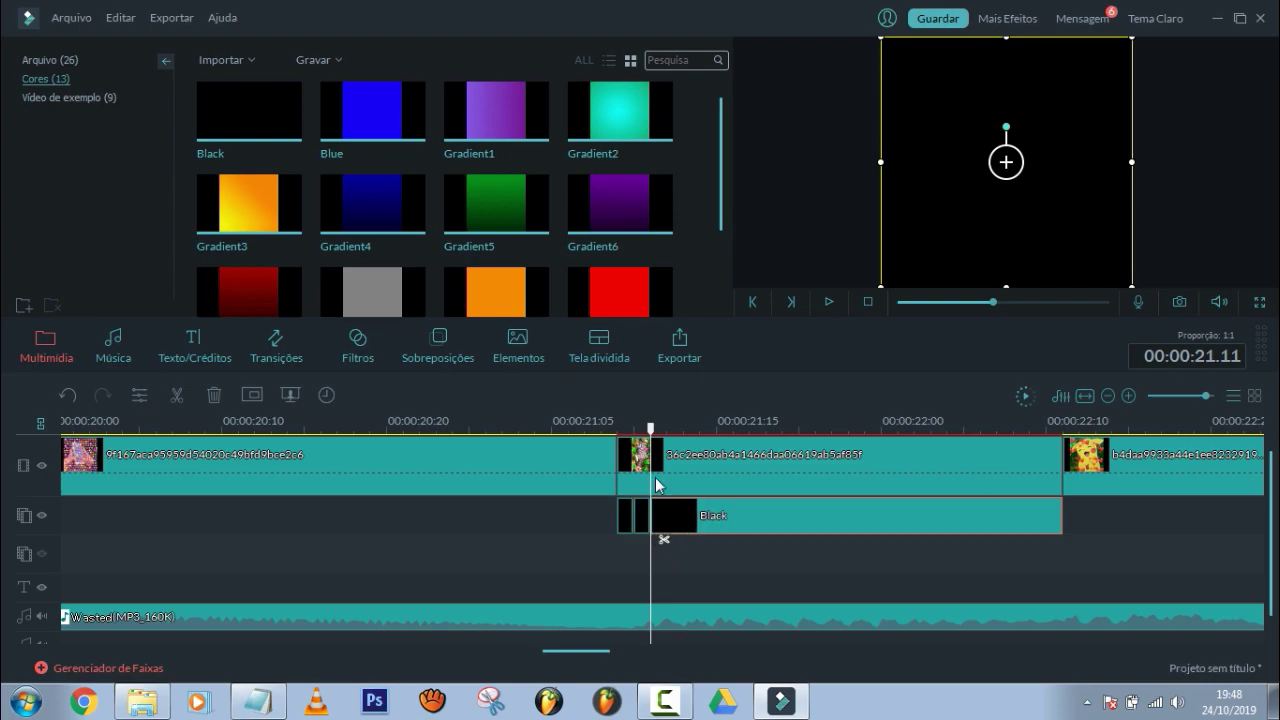
click(670, 446)
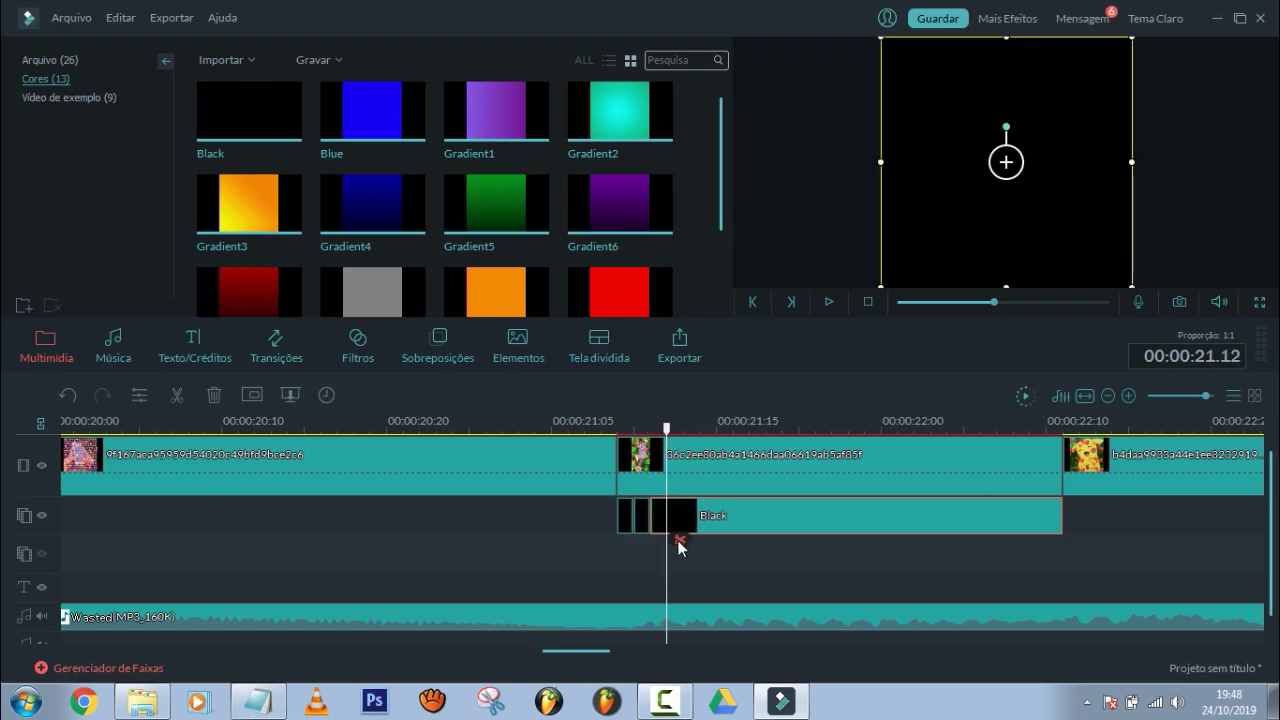
click(686, 434)
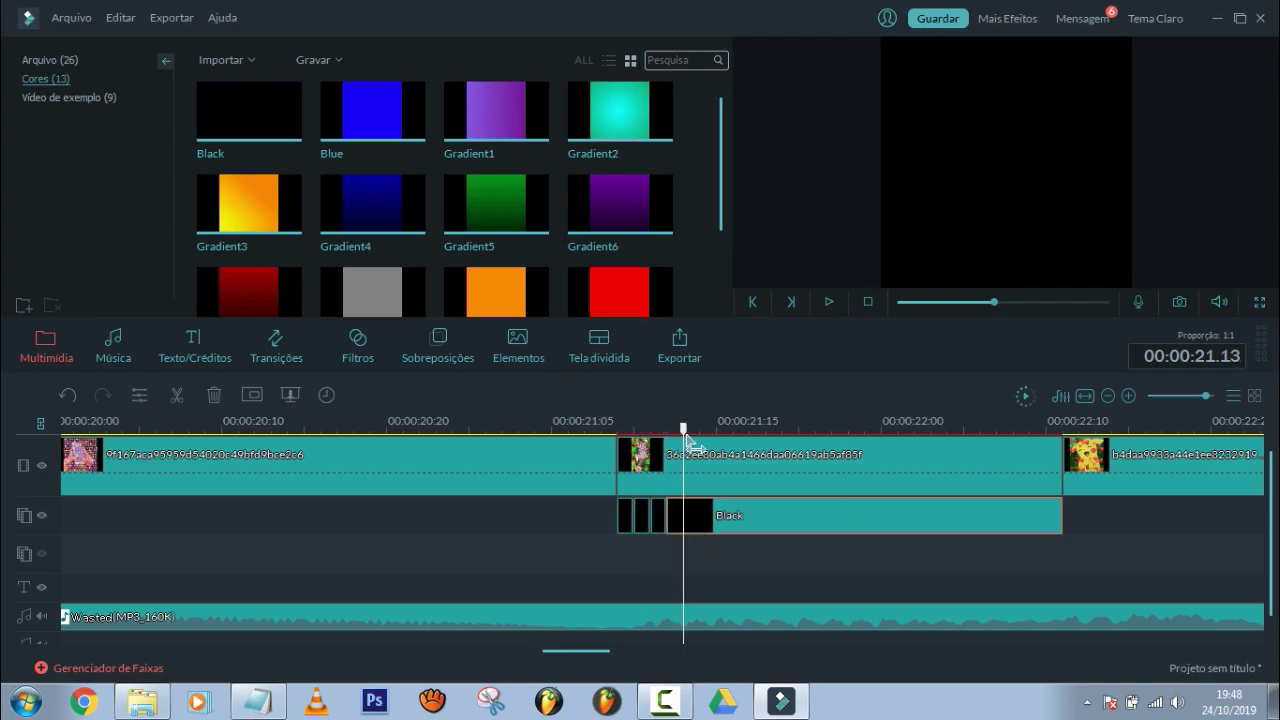
click(682, 521)
click(681, 522)
drag(693, 443, 634, 520)
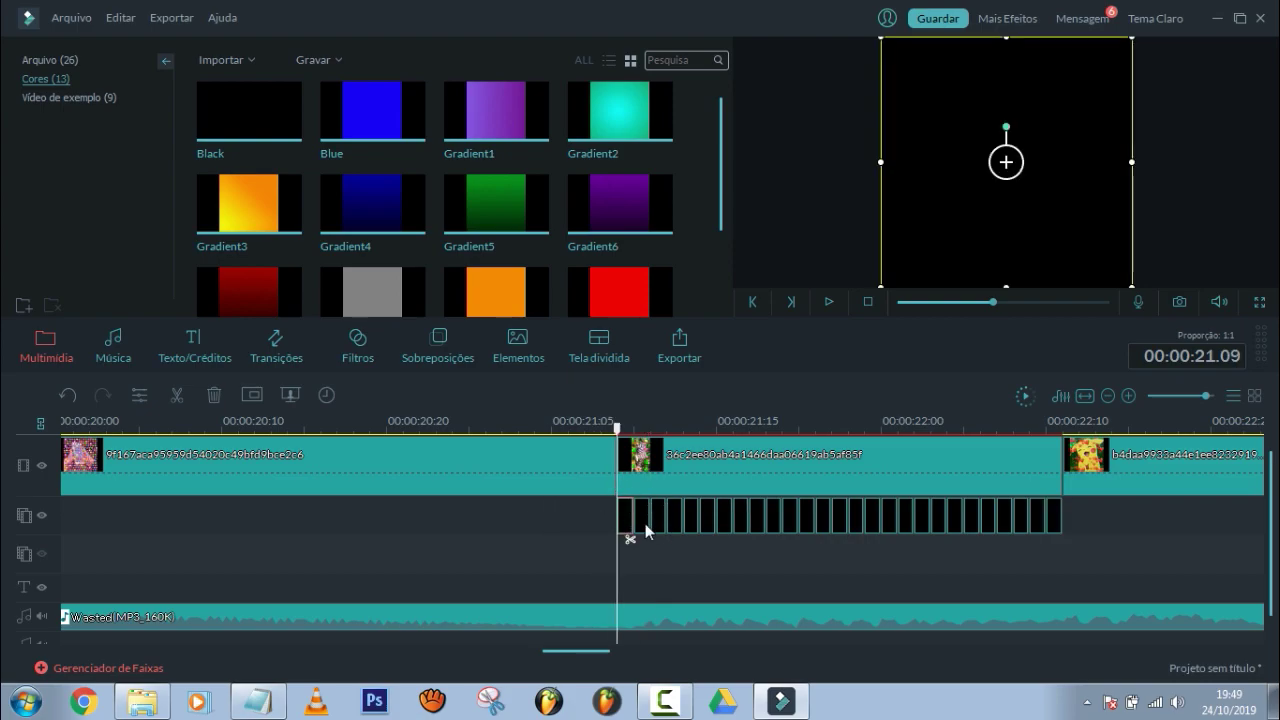
Delete every second single-frame piece of the Black overlay along its whole length to create a flicker over the image
click(640, 525)
key(Delete)
click(676, 519)
key(Delete)
click(711, 523)
key(Delete)
click(742, 524)
key(Delete)
click(775, 525)
key(Delete)
click(806, 526)
key(Delete)
click(847, 528)
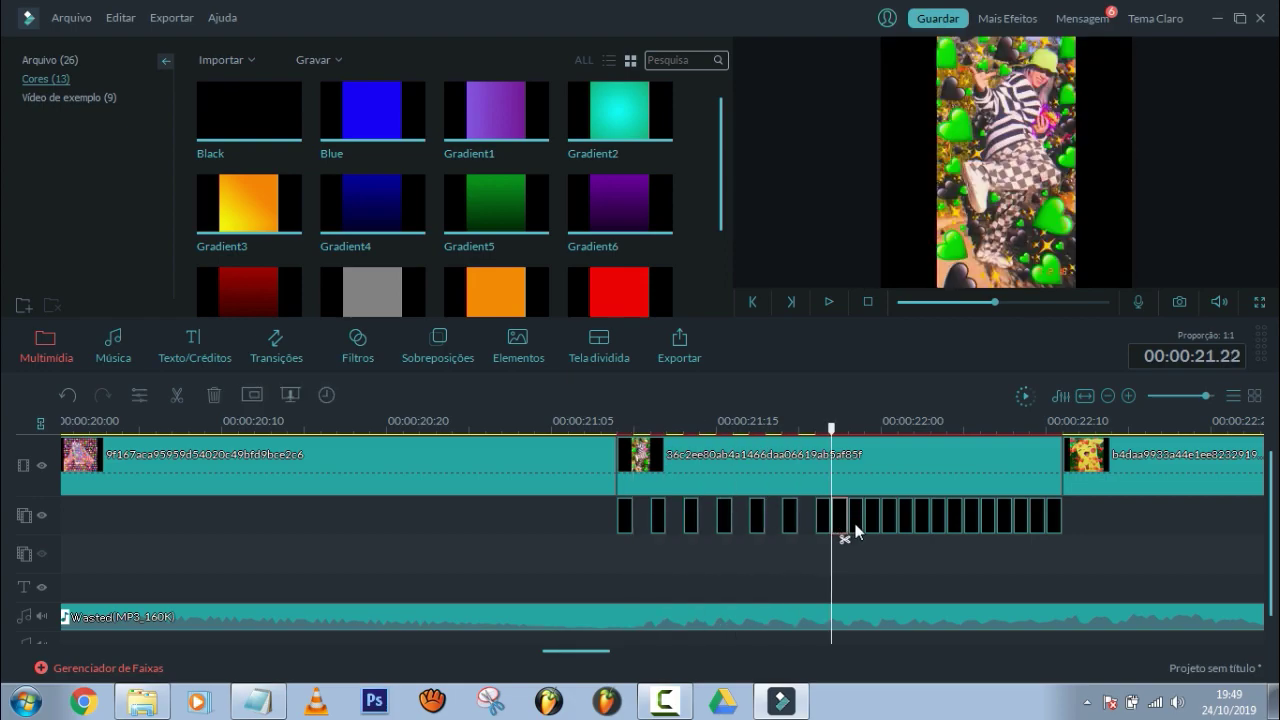
key(Delete)
click(874, 529)
key(Delete)
click(913, 520)
key(Delete)
click(938, 526)
key(Delete)
click(976, 522)
key(Delete)
click(1003, 524)
key(Delete)
click(1036, 522)
key(Delete)
Play the flicker section from 00:00:21.07 until just past its end to check the effect
drag(1031, 470, 588, 468)
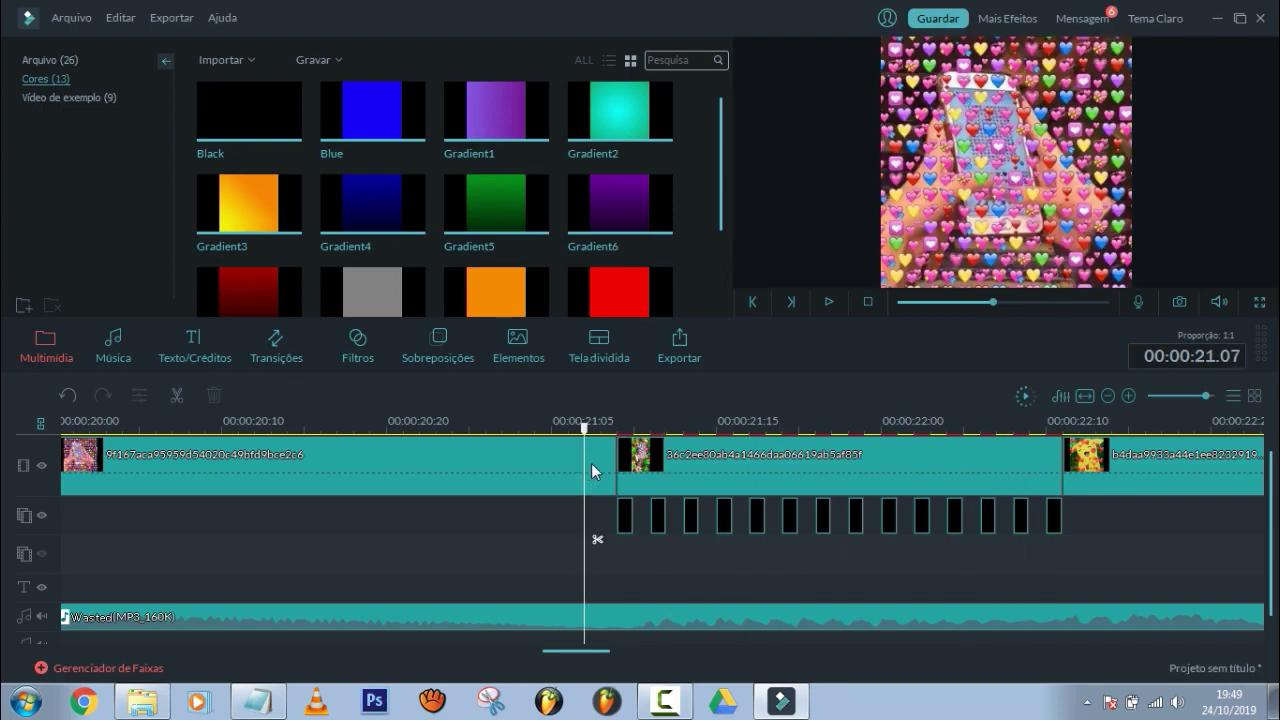
click(828, 300)
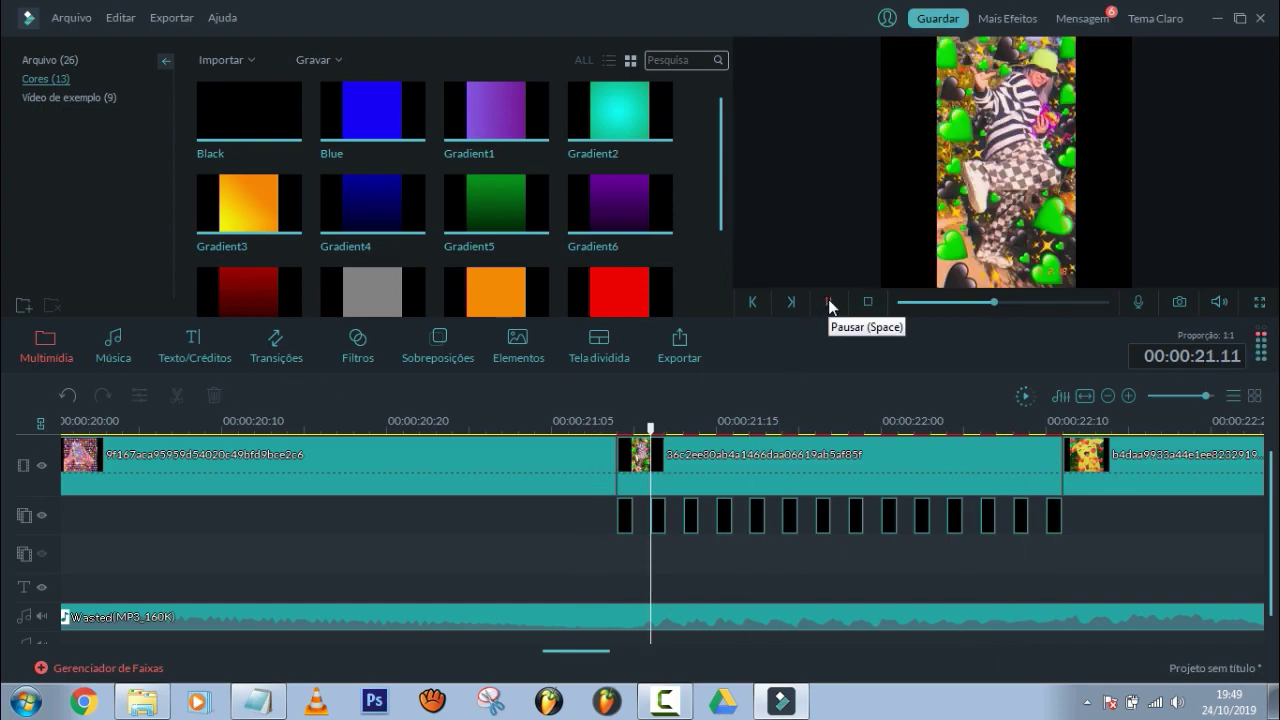
click(829, 302)
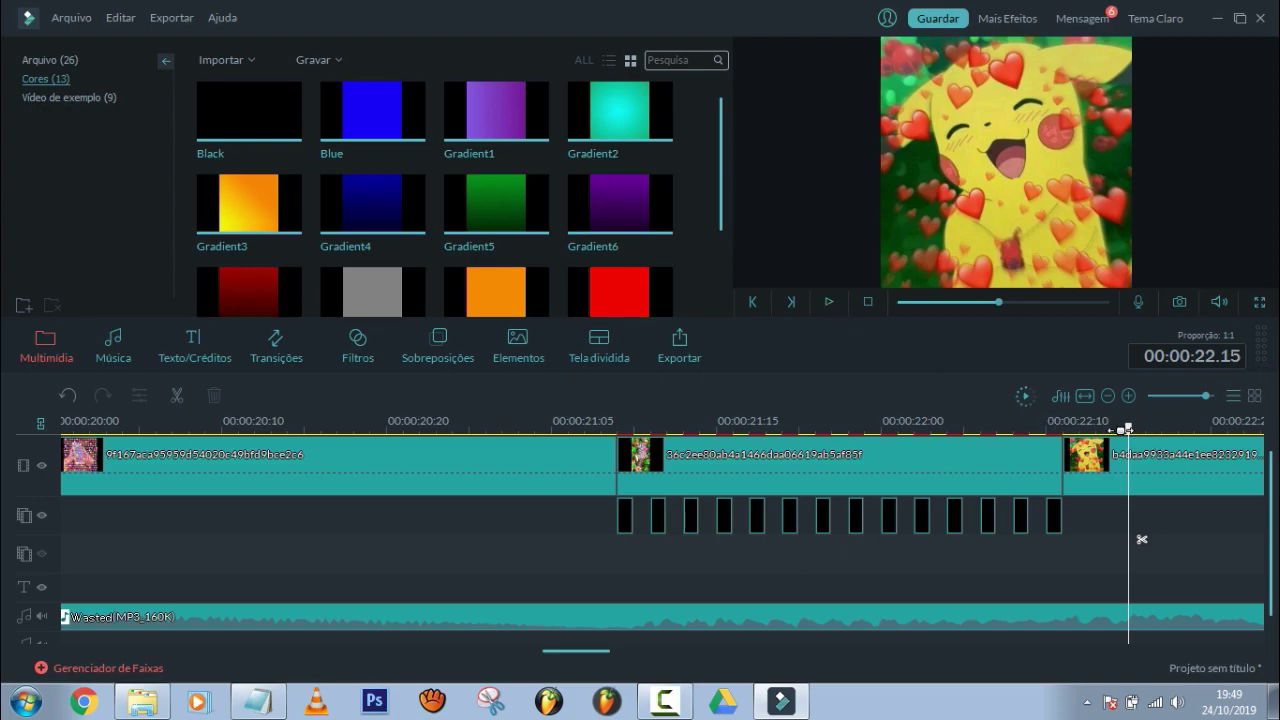
drag(1131, 432, 1040, 457)
drag(609, 654, 622, 640)
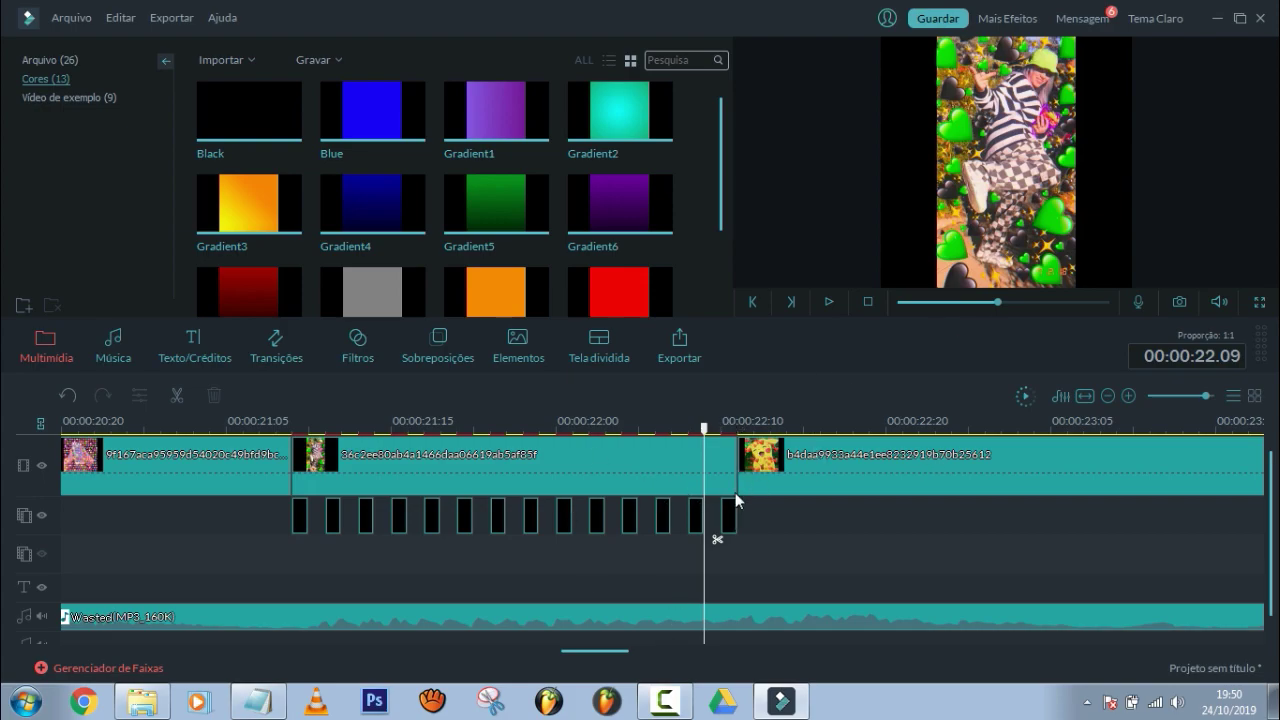
Play the music after the flicker in short passages to find the beats for cutting the following images
drag(620, 651, 632, 651)
click(829, 302)
click(829, 304)
click(829, 303)
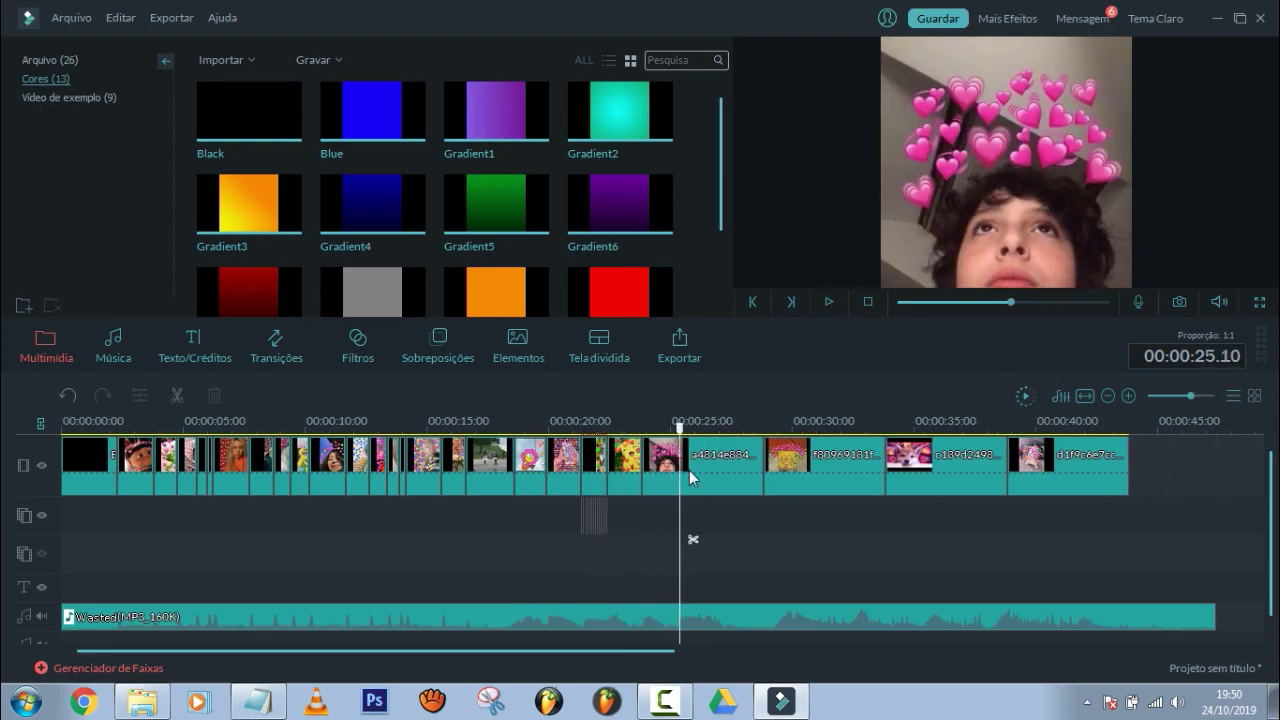
click(832, 300)
click(833, 300)
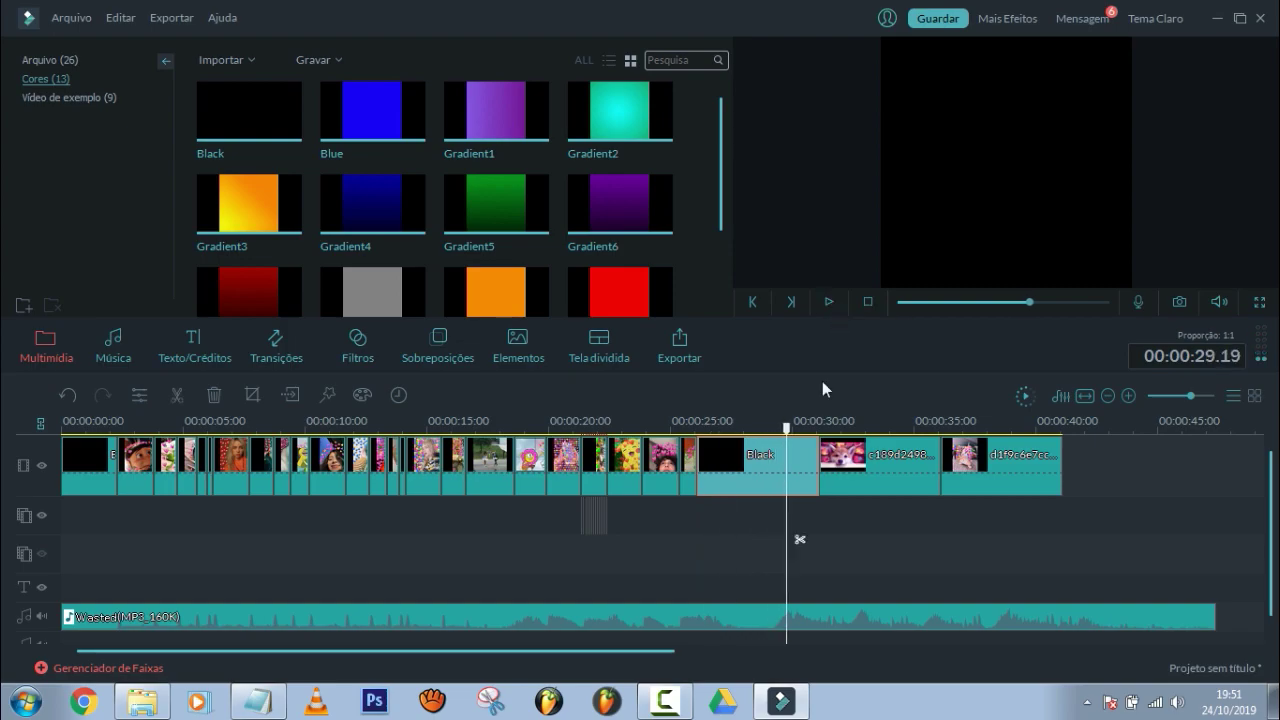
Cut the closing Black clip and the Wasted music at 00:00:30.16, deleting everything on the timeline after that point
key(ctrl+z)
click(830, 302)
drag(785, 465, 808, 465)
click(816, 612)
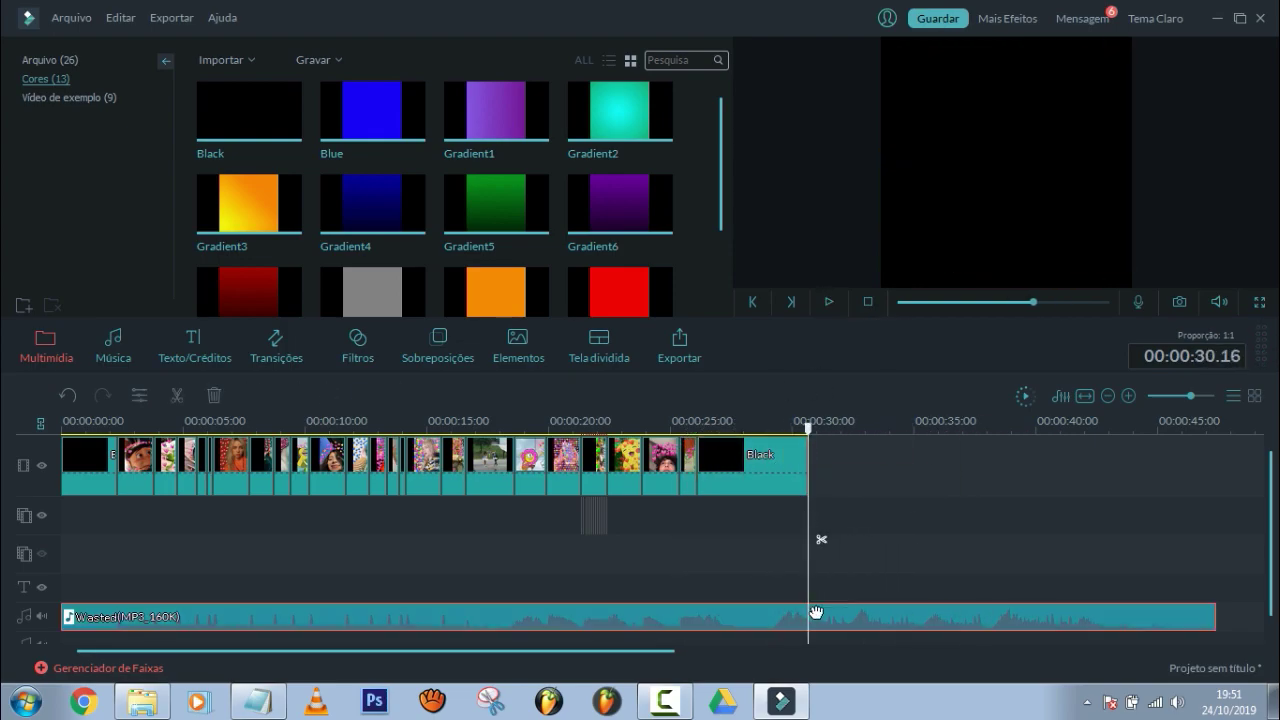
click(821, 541)
key(Delete)
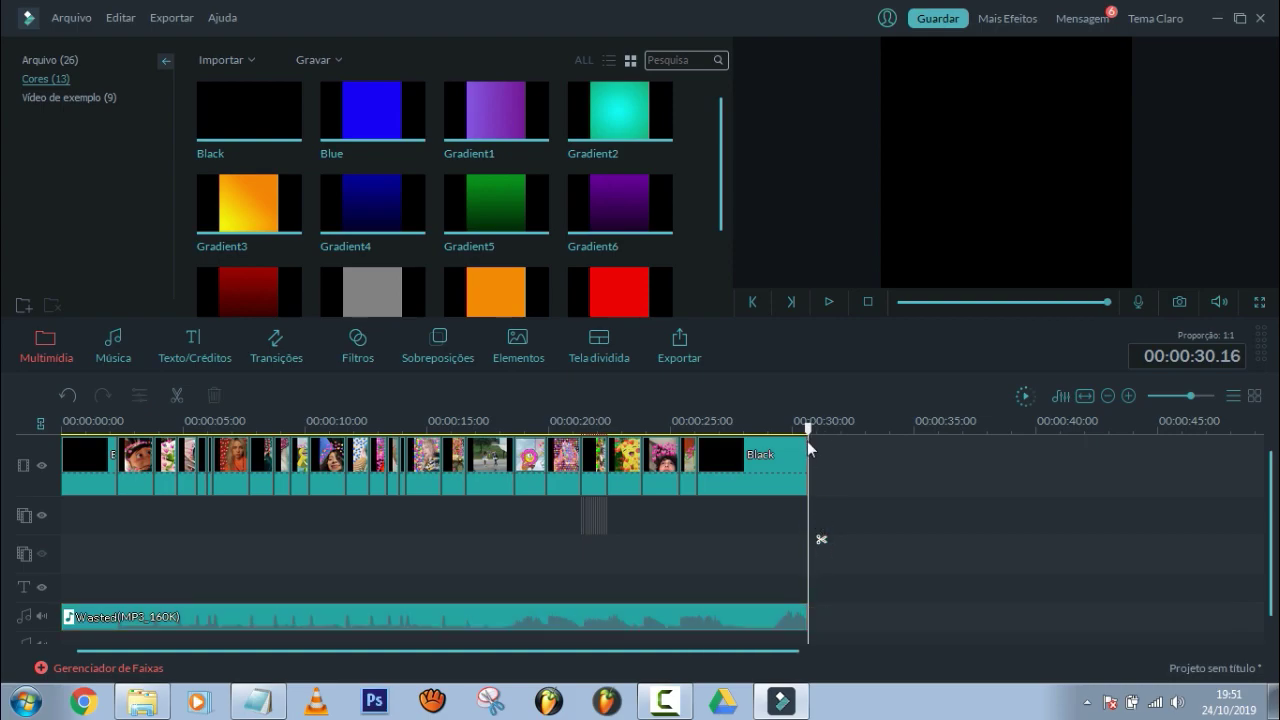
Play the whole edit from the start to review the cuts, stopping playback near the end of the closing Black clip
click(752, 302)
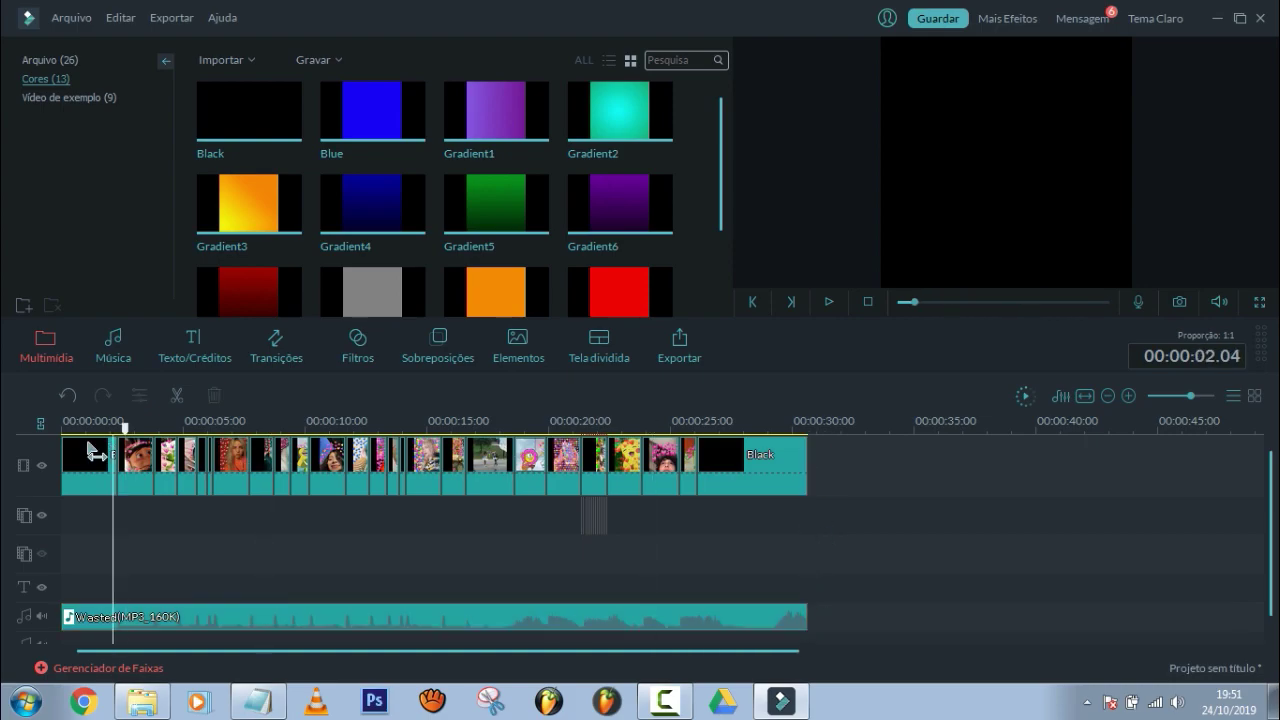
click(829, 303)
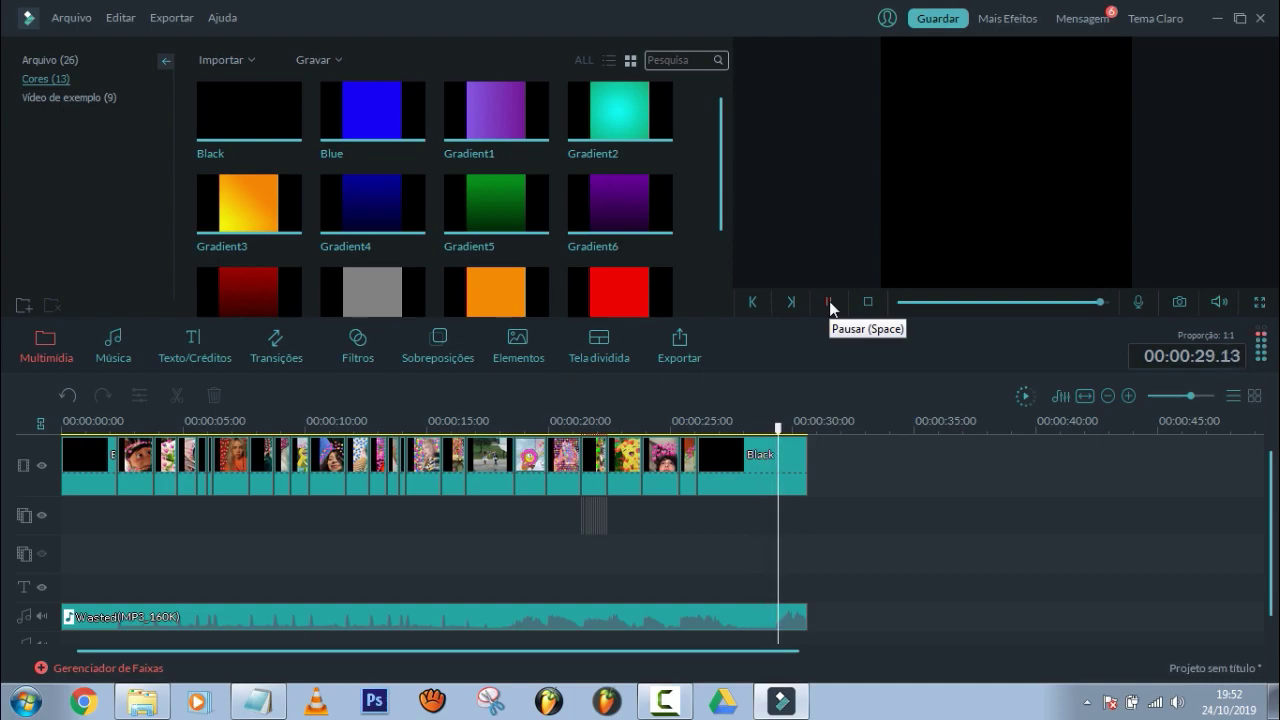
click(829, 301)
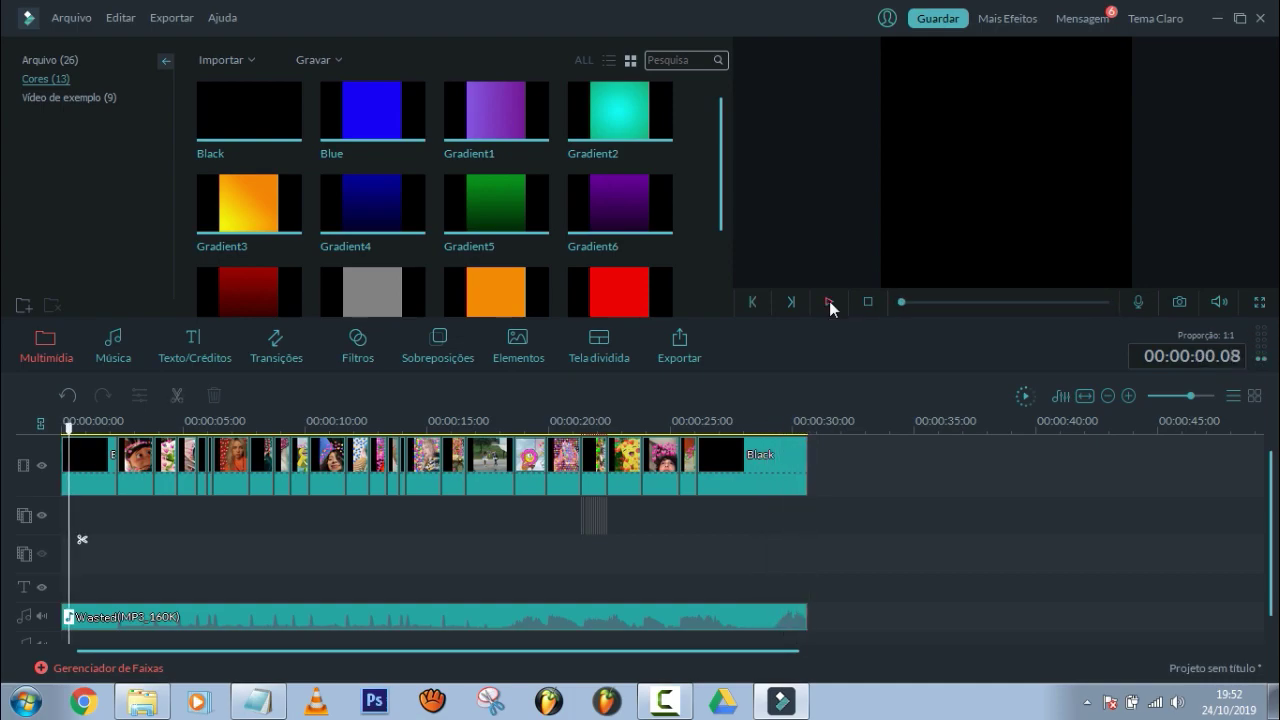
click(868, 302)
Cut the closing Black clip and the Wasted music at 00:00:29.06 and delete both remainders
drag(68, 437, 780, 490)
click(775, 481)
click(787, 539)
key(Delete)
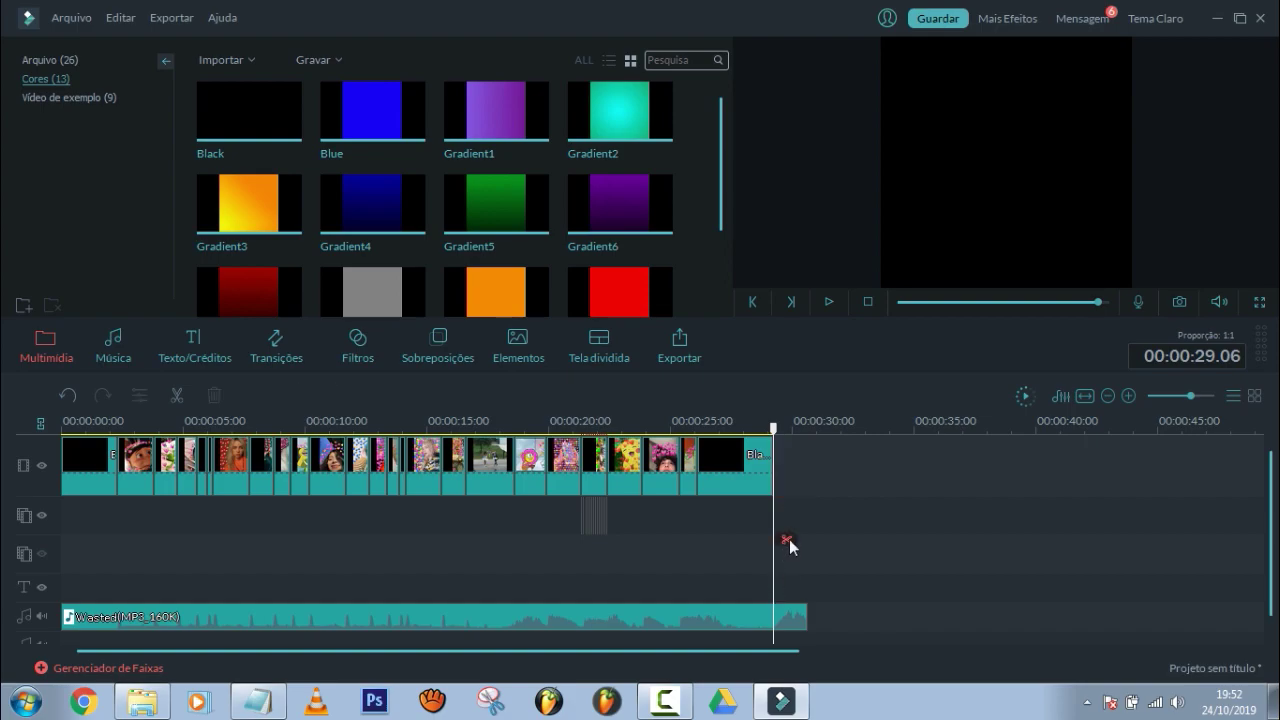
click(776, 622)
click(789, 540)
key(Delete)
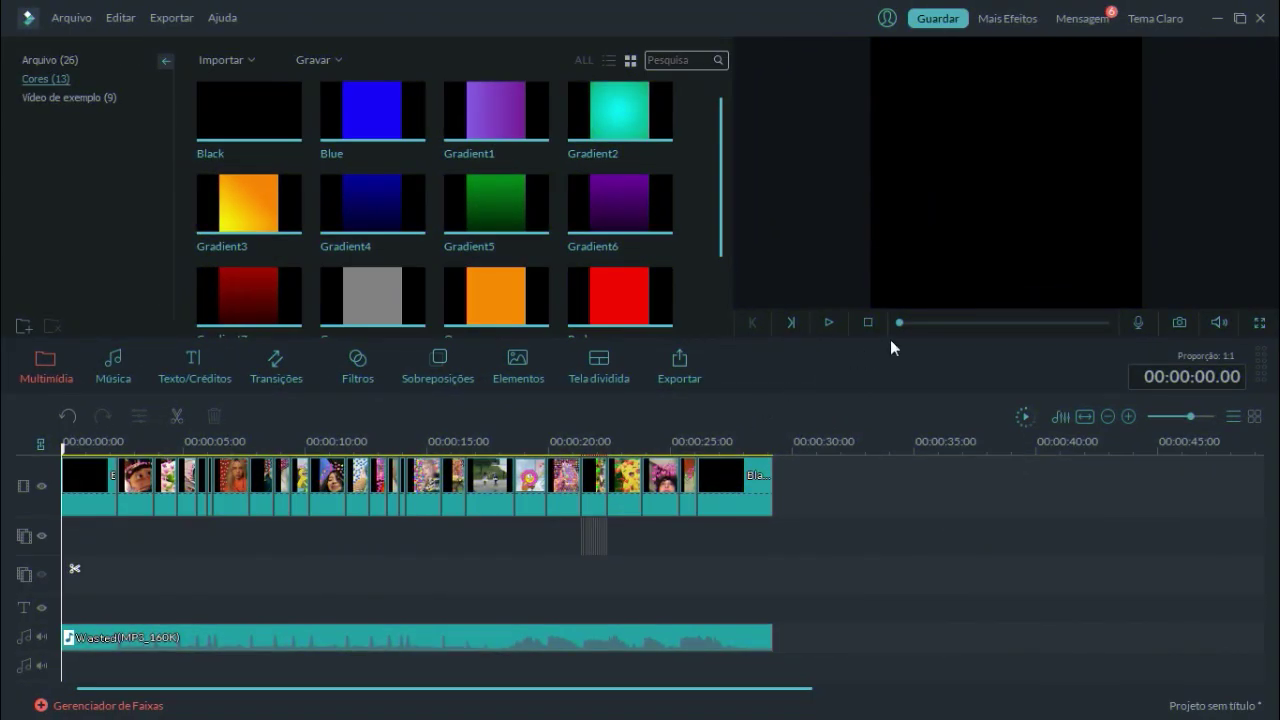
drag(1191, 417, 1200, 417)
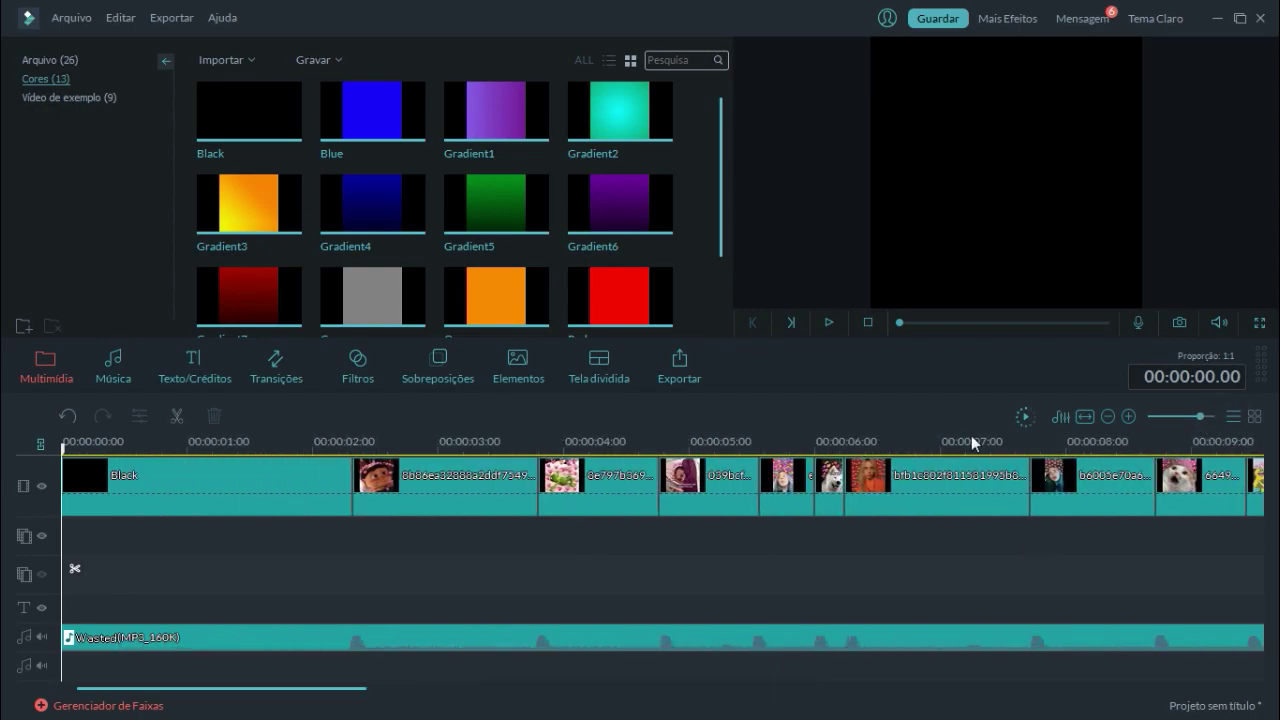
Preview the ButterFlyWave transition in the transitions library, and move the playhead to 00:00:01.24 within the opening Black clip
click(262, 372)
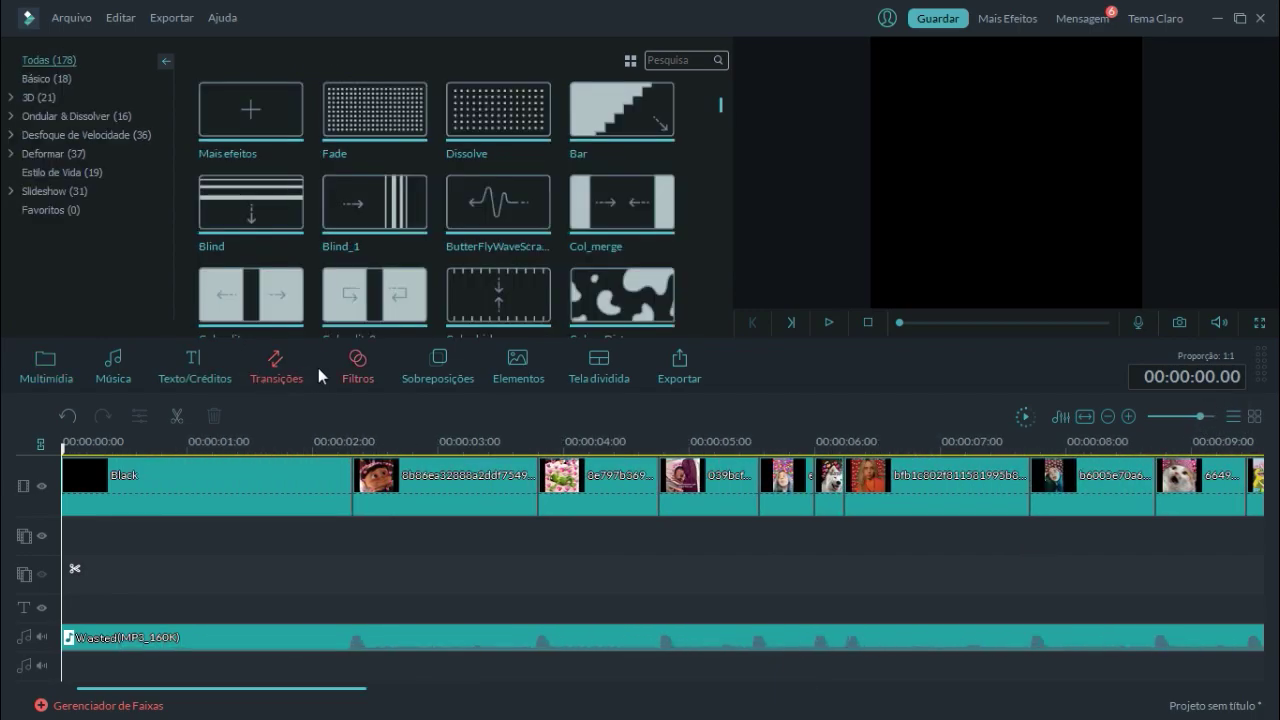
click(13, 99)
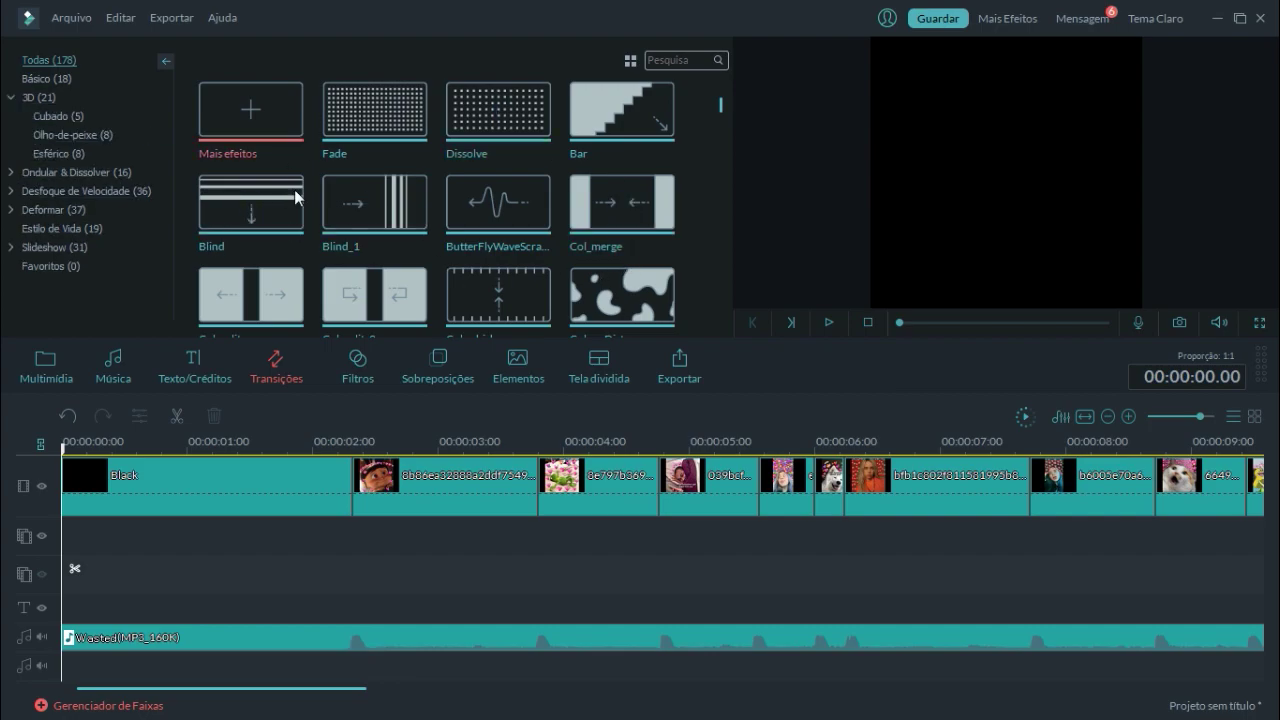
mouse_move(535, 246)
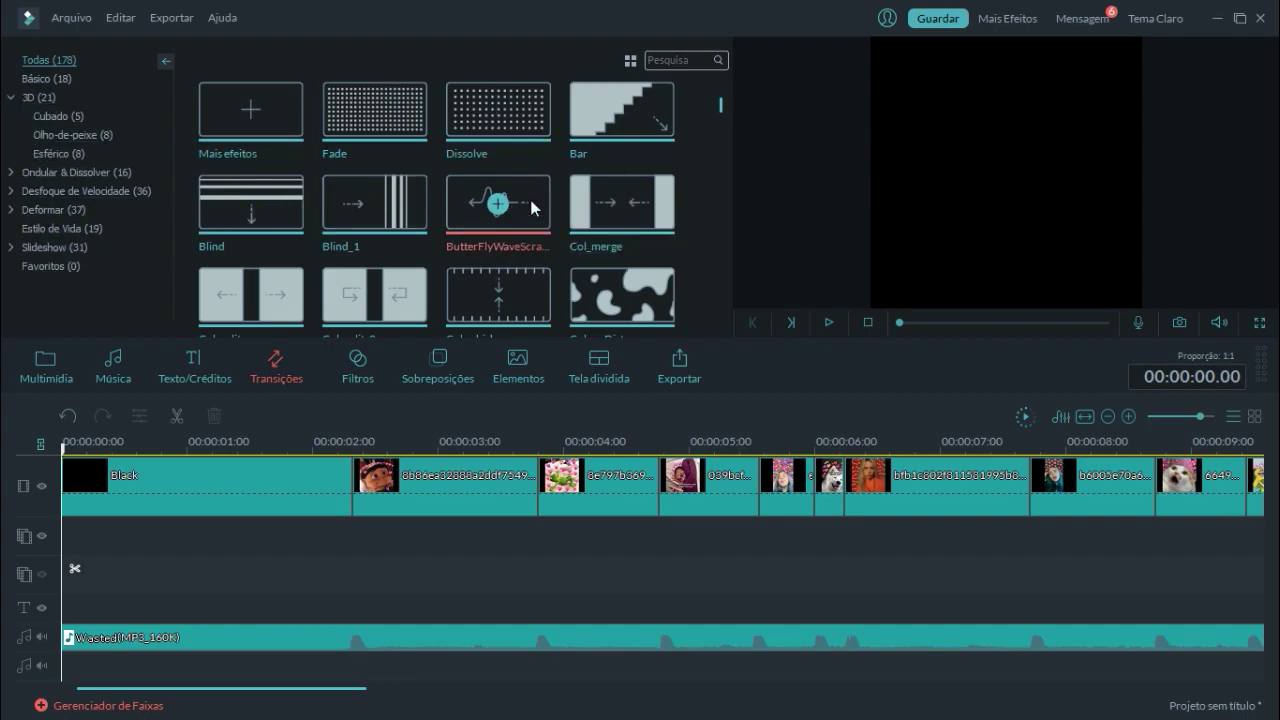
click(533, 207)
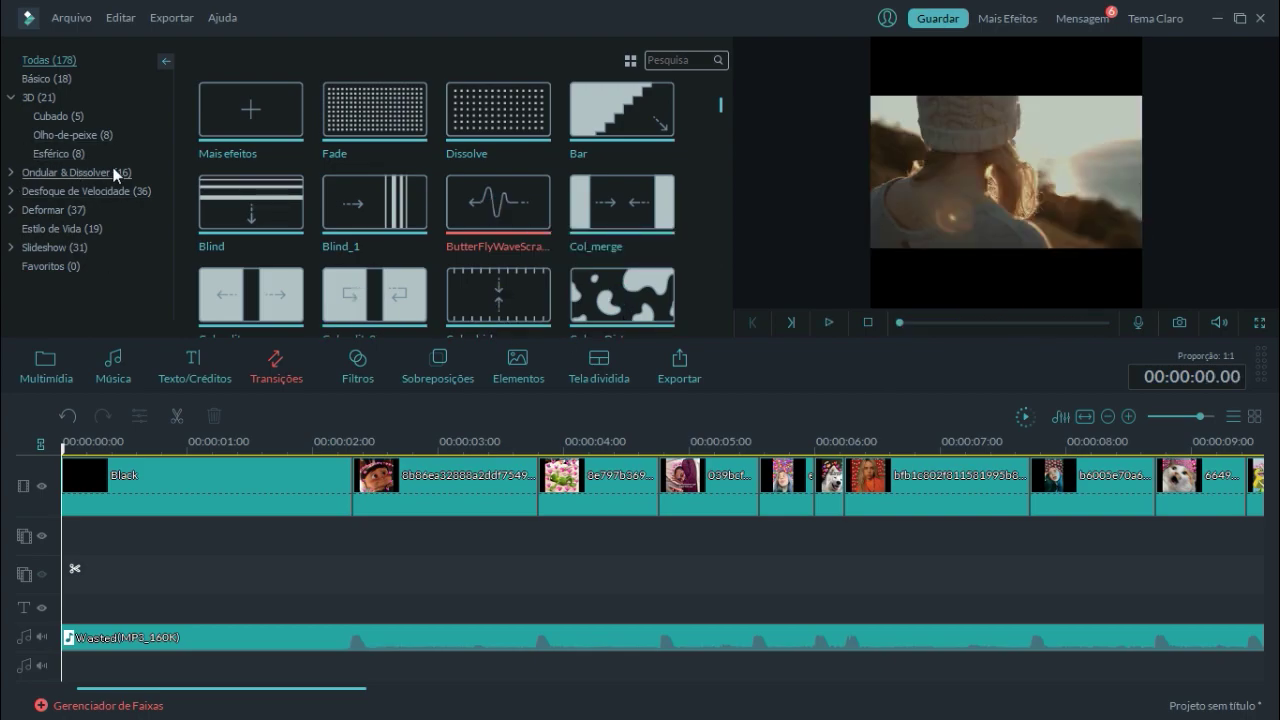
mouse_move(395, 128)
click(132, 484)
drag(70, 460, 316, 469)
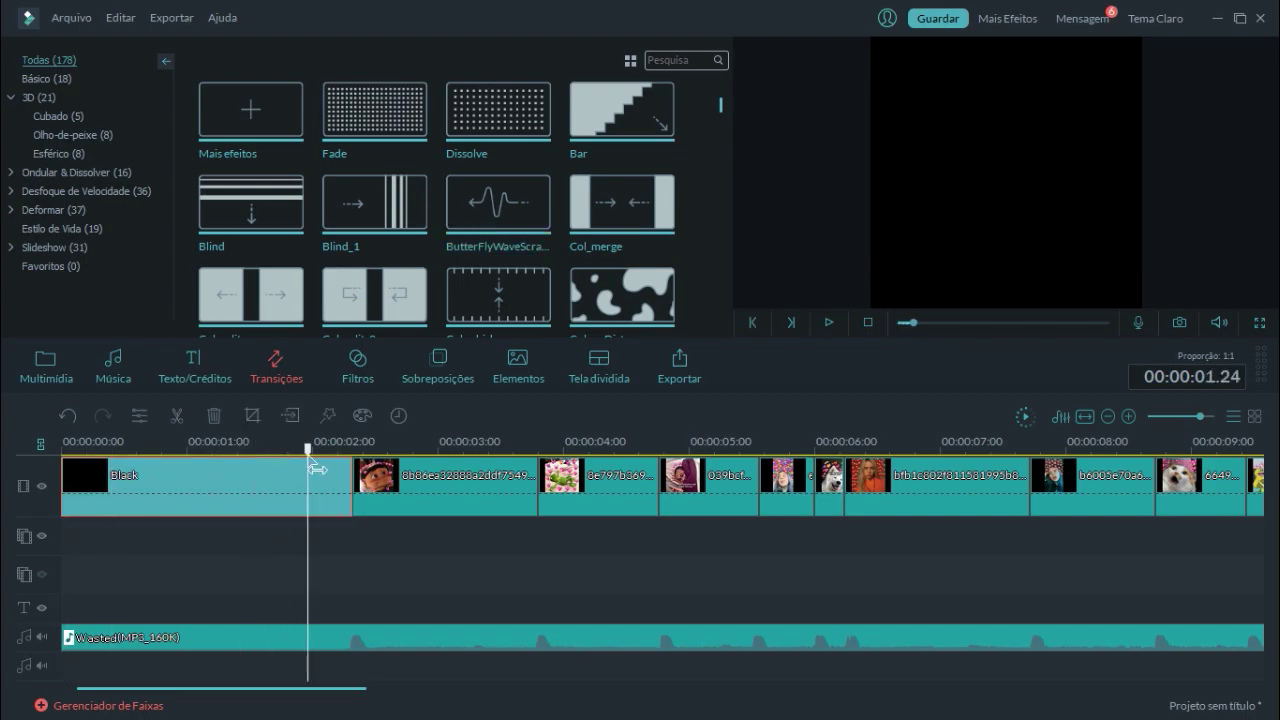
Preview Fuzzy Zoom 1 from the Aumentar transitions and add it at the cut between the opening Black clip and the first image
click(12, 174)
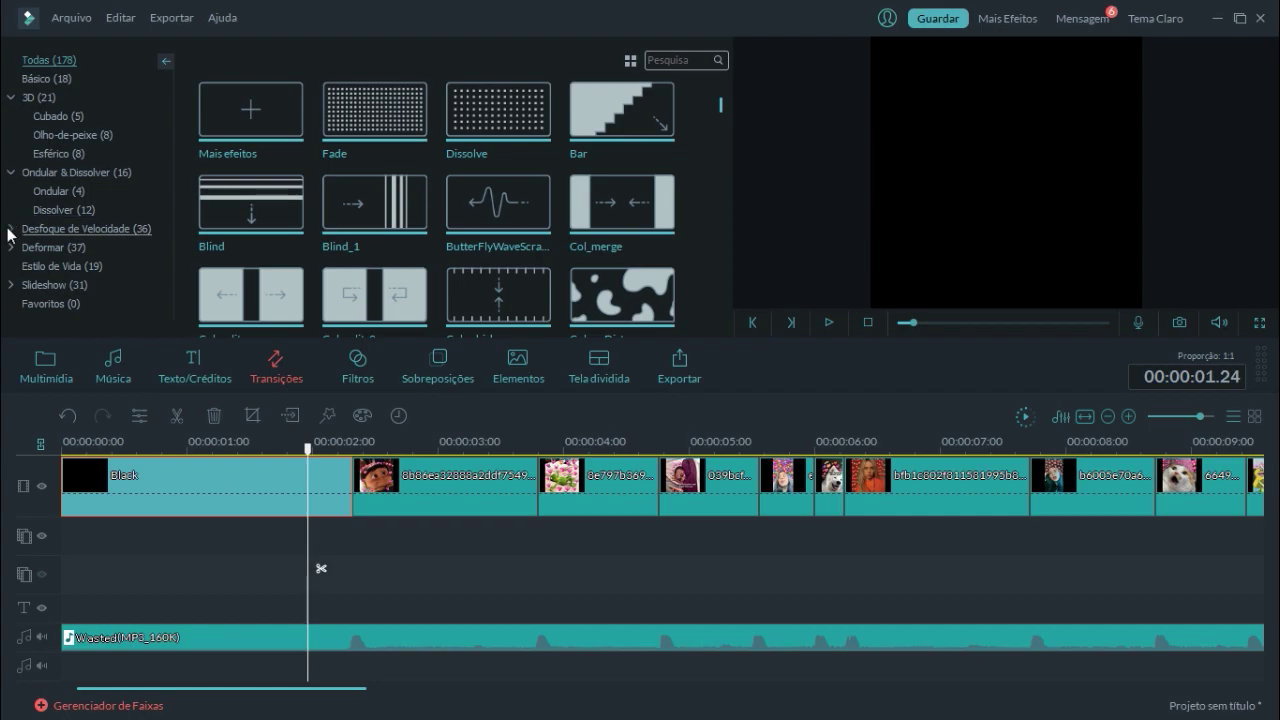
click(11, 230)
click(60, 248)
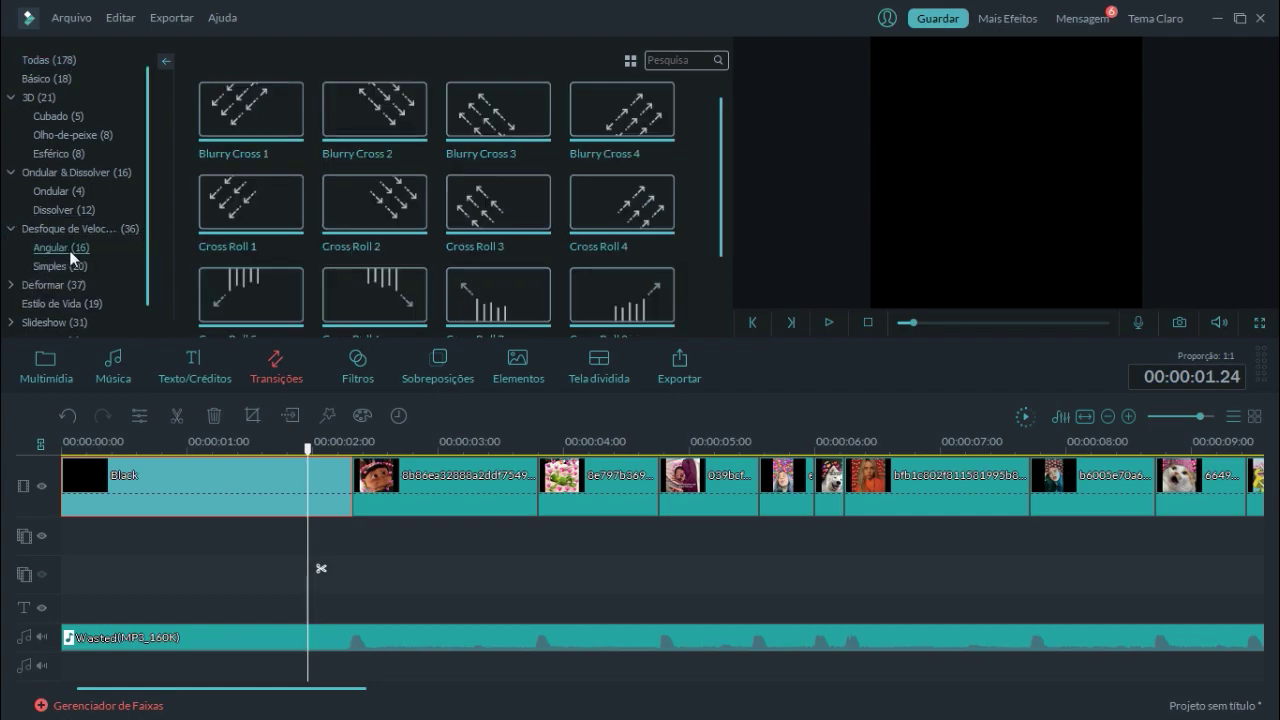
scroll(153, 270, down, 1)
click(9, 267)
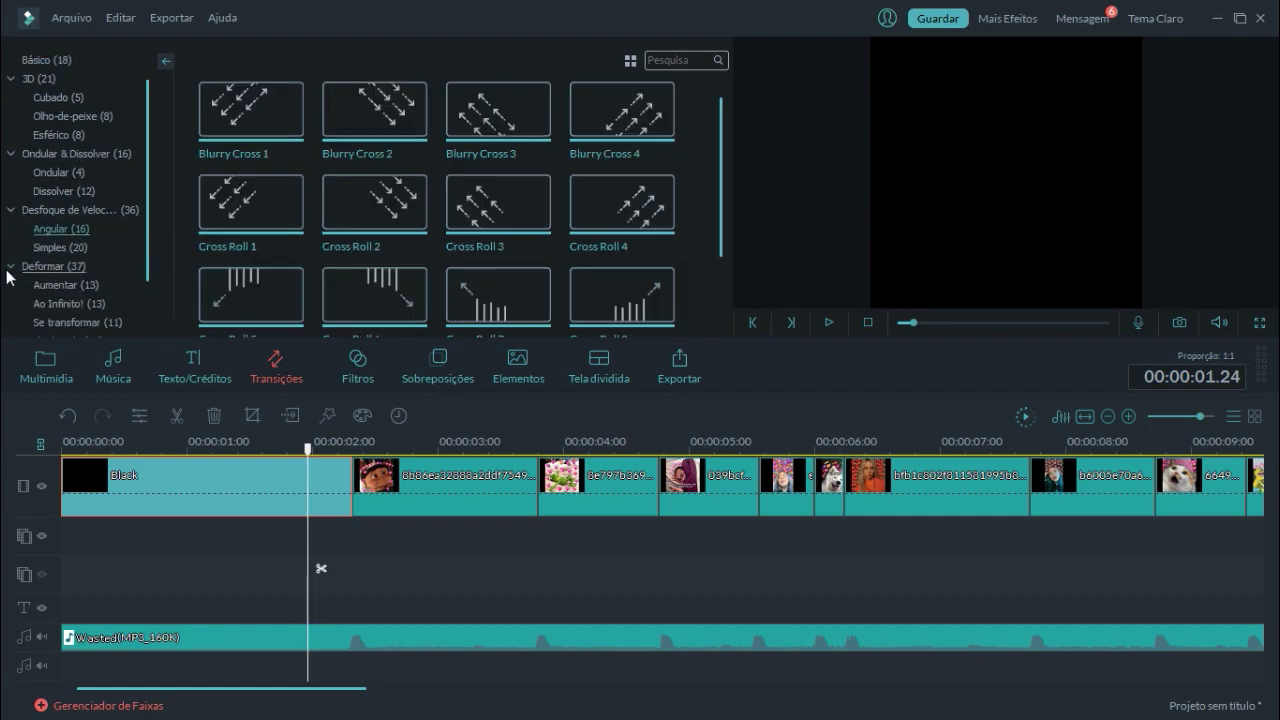
click(48, 284)
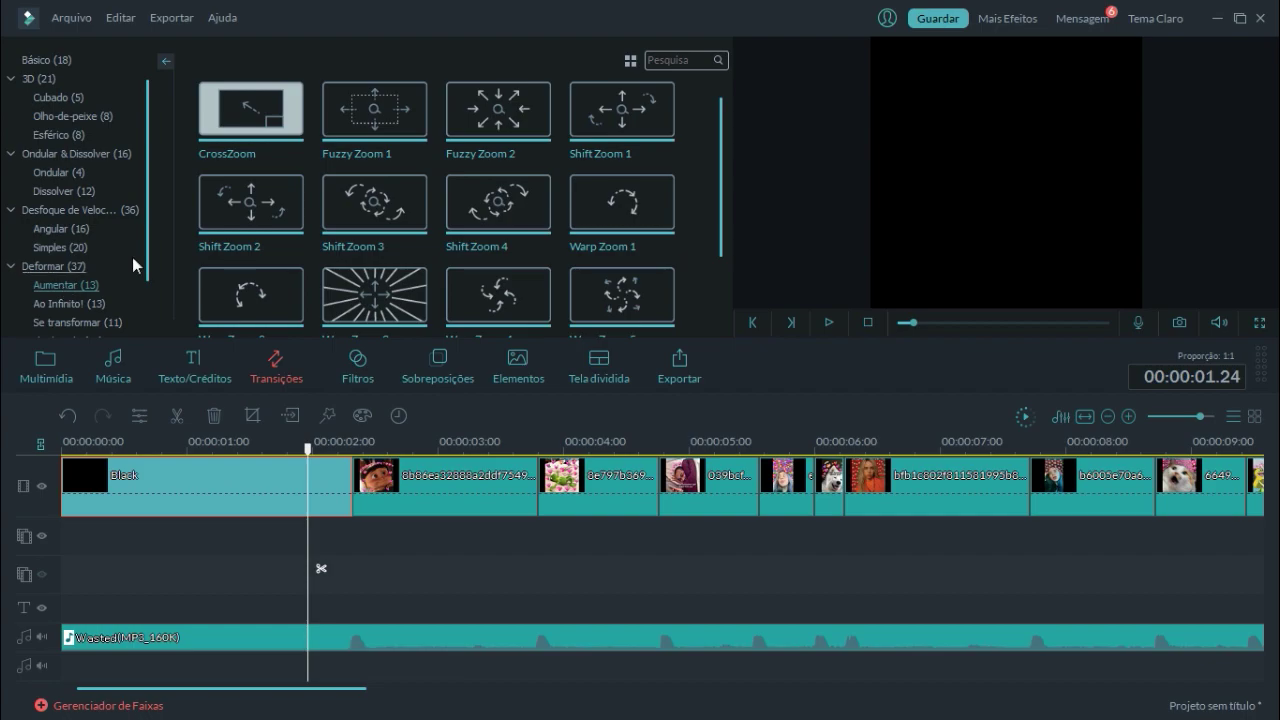
click(415, 126)
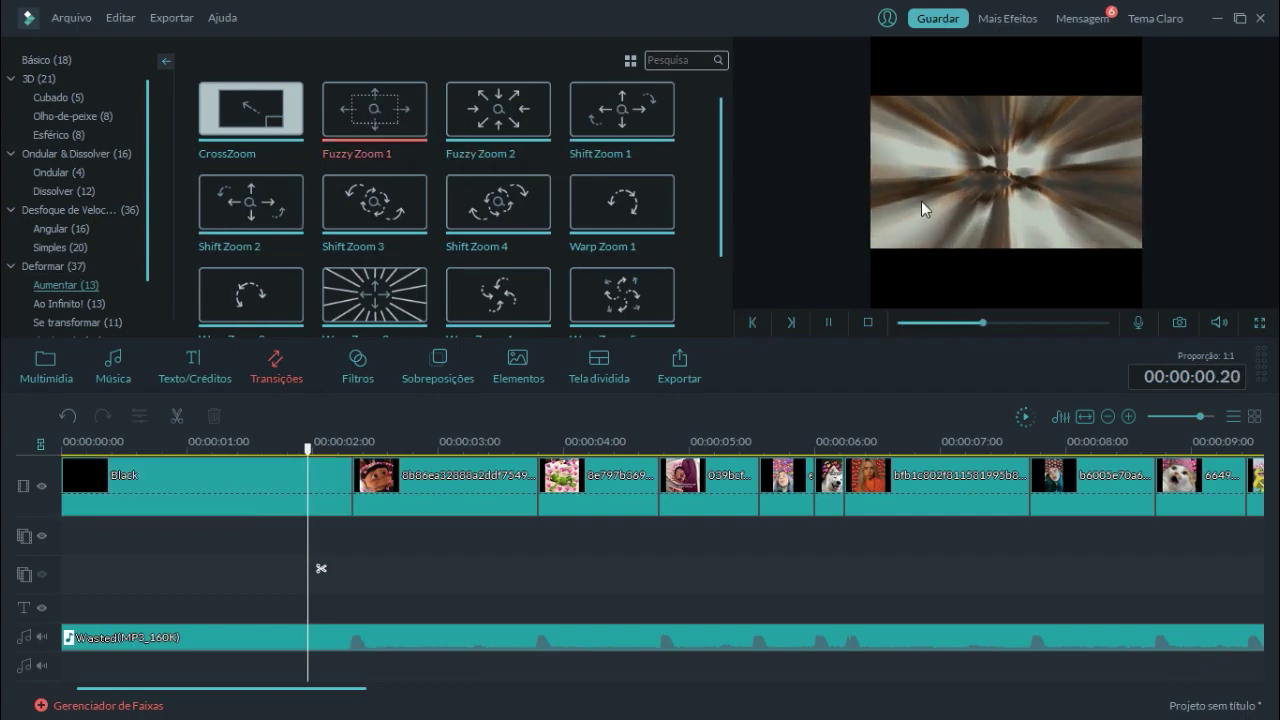
drag(414, 126, 387, 498)
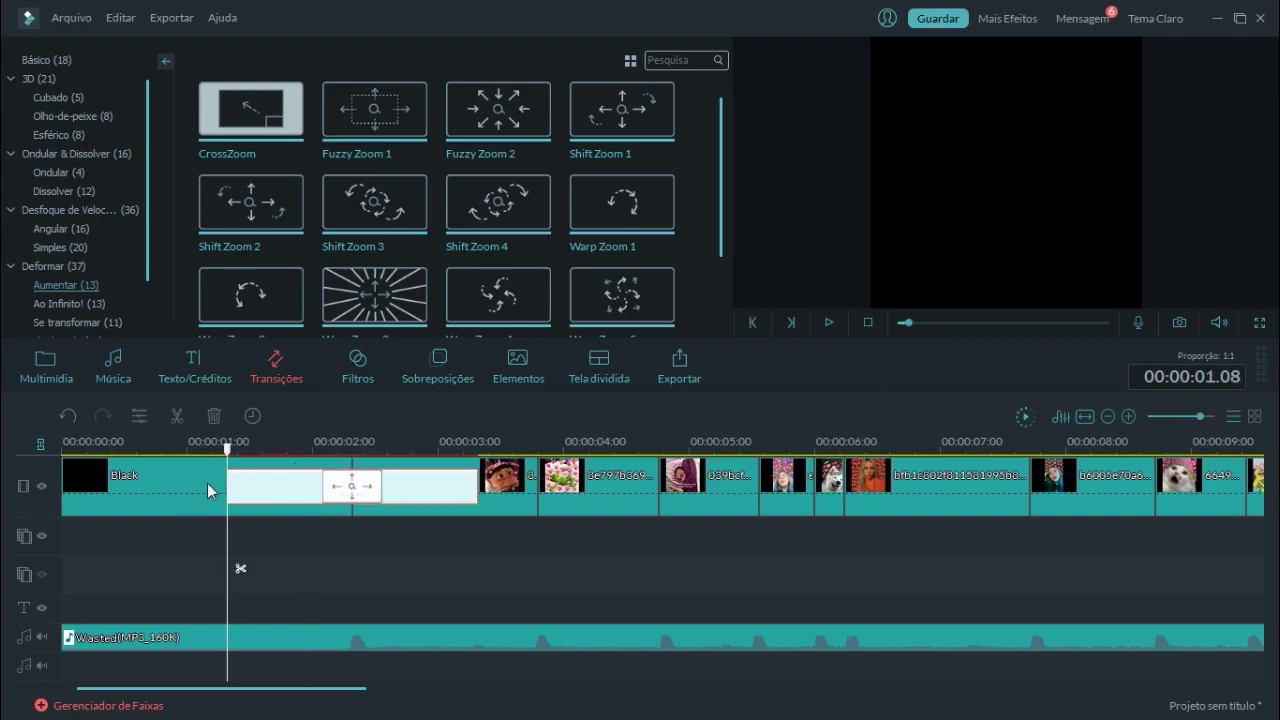
Shorten the Fuzzy Zoom 1 transition to about 0.9 seconds and play that passage to check it
drag(230, 484, 266, 462)
click(832, 323)
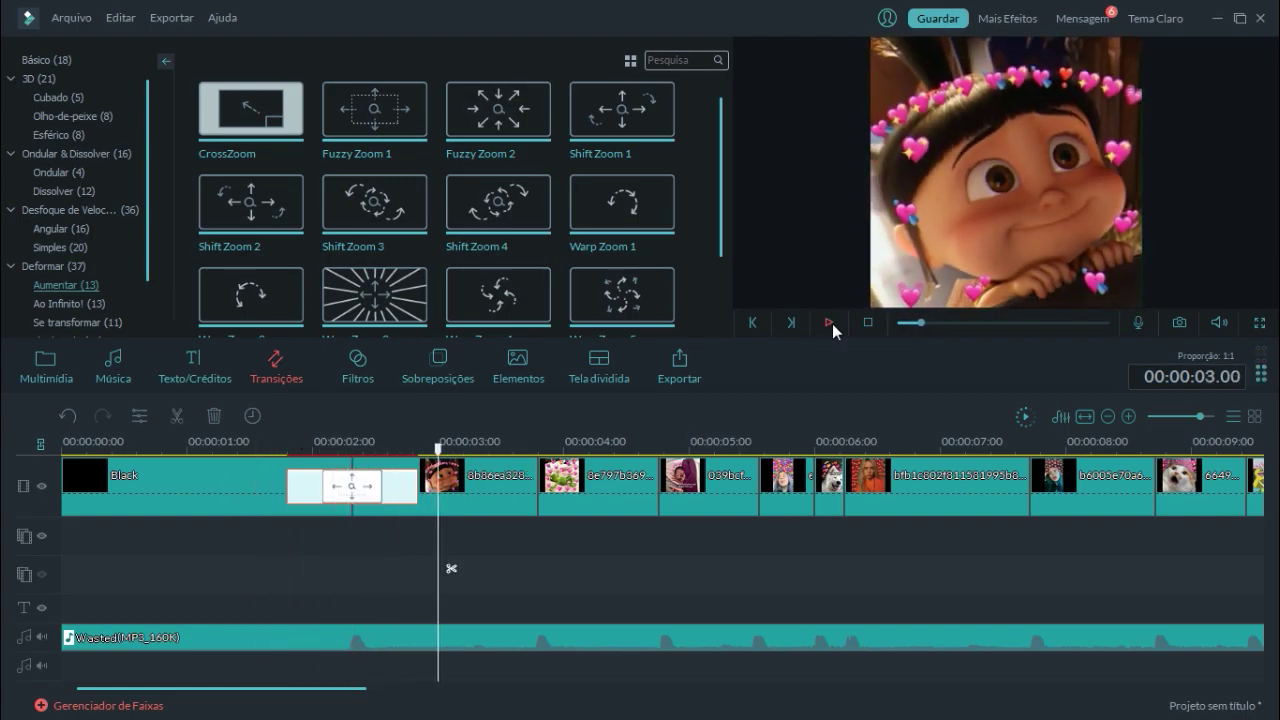
drag(437, 459, 299, 487)
click(835, 327)
click(833, 326)
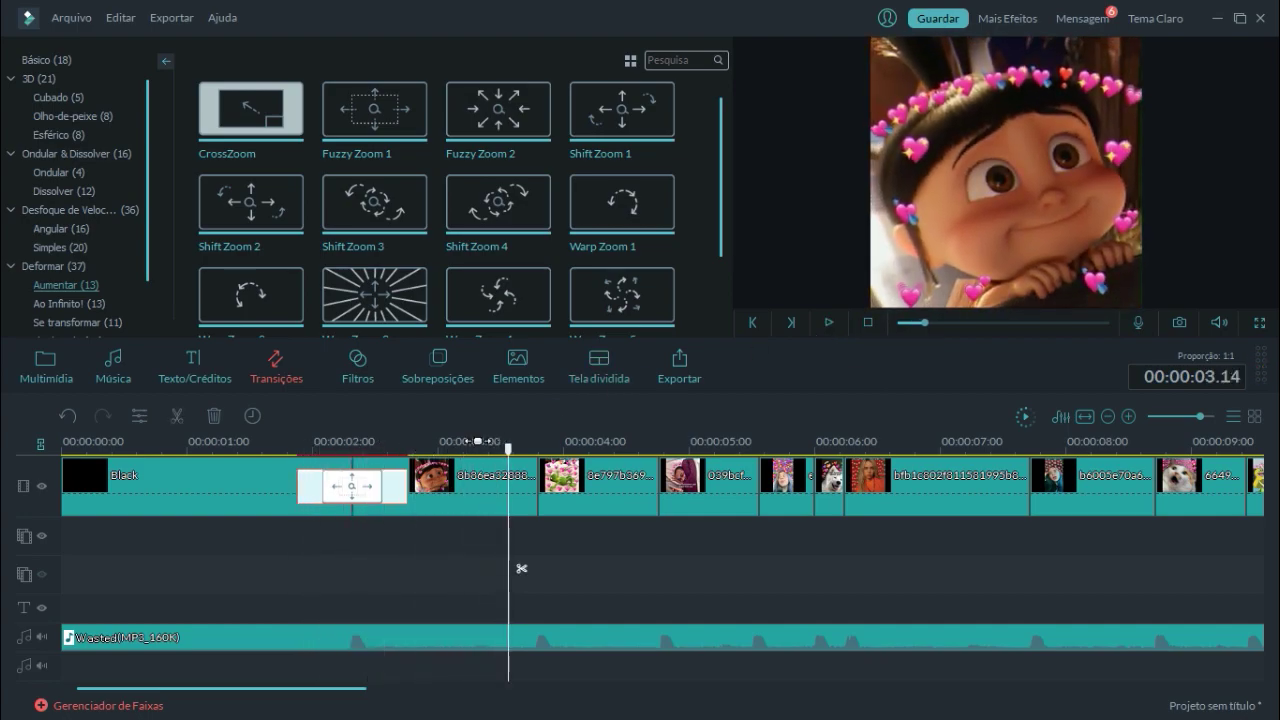
Add Fuzzy Zoom 2 between the first image and the frog image, shorten it to about 0.8 seconds, and play it
drag(463, 123, 540, 500)
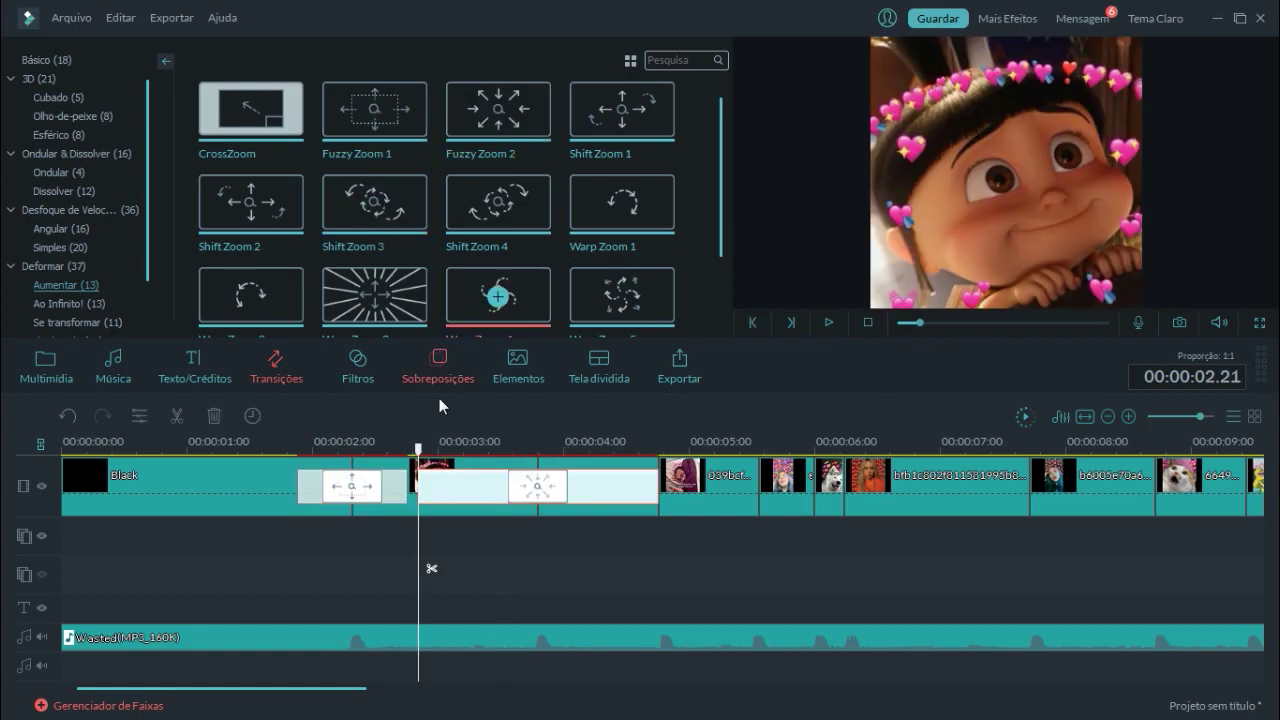
drag(418, 497, 488, 496)
click(440, 446)
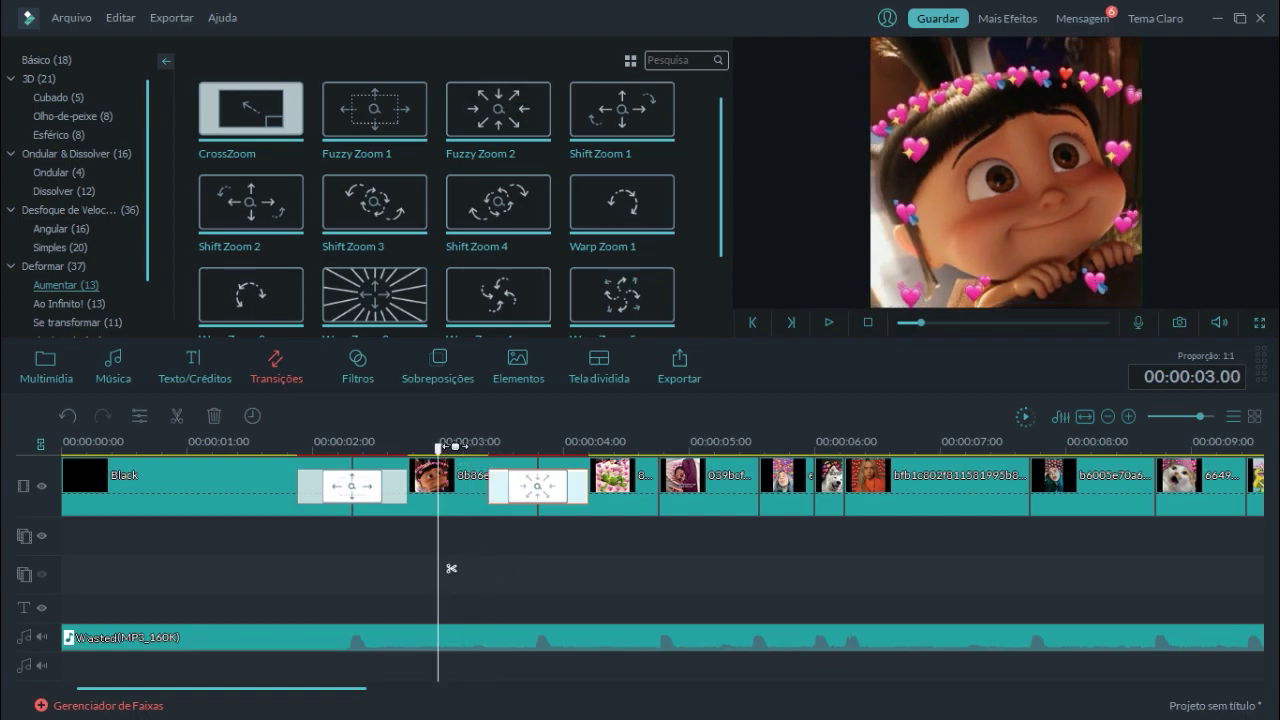
click(828, 321)
click(828, 321)
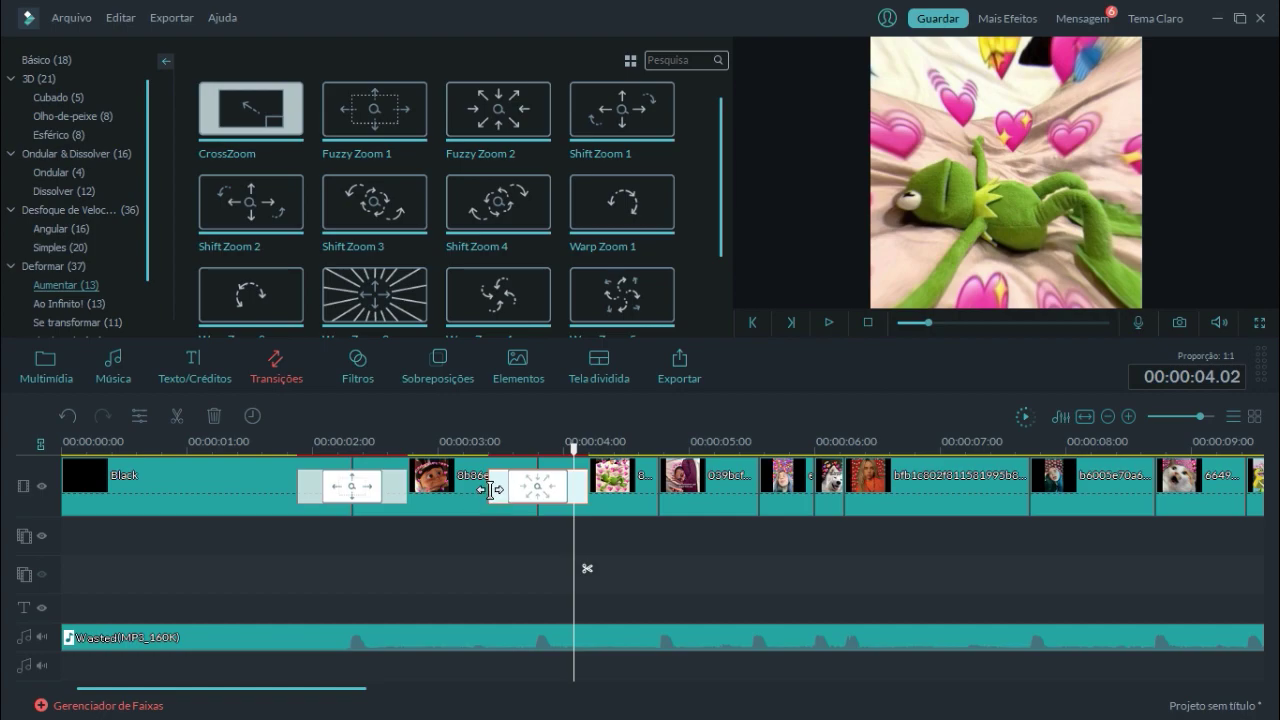
Shorten the Fuzzy Zoom 2 transition before the frog image further to 00:00:00.08, playing the passage to check its timing
drag(486, 489, 505, 488)
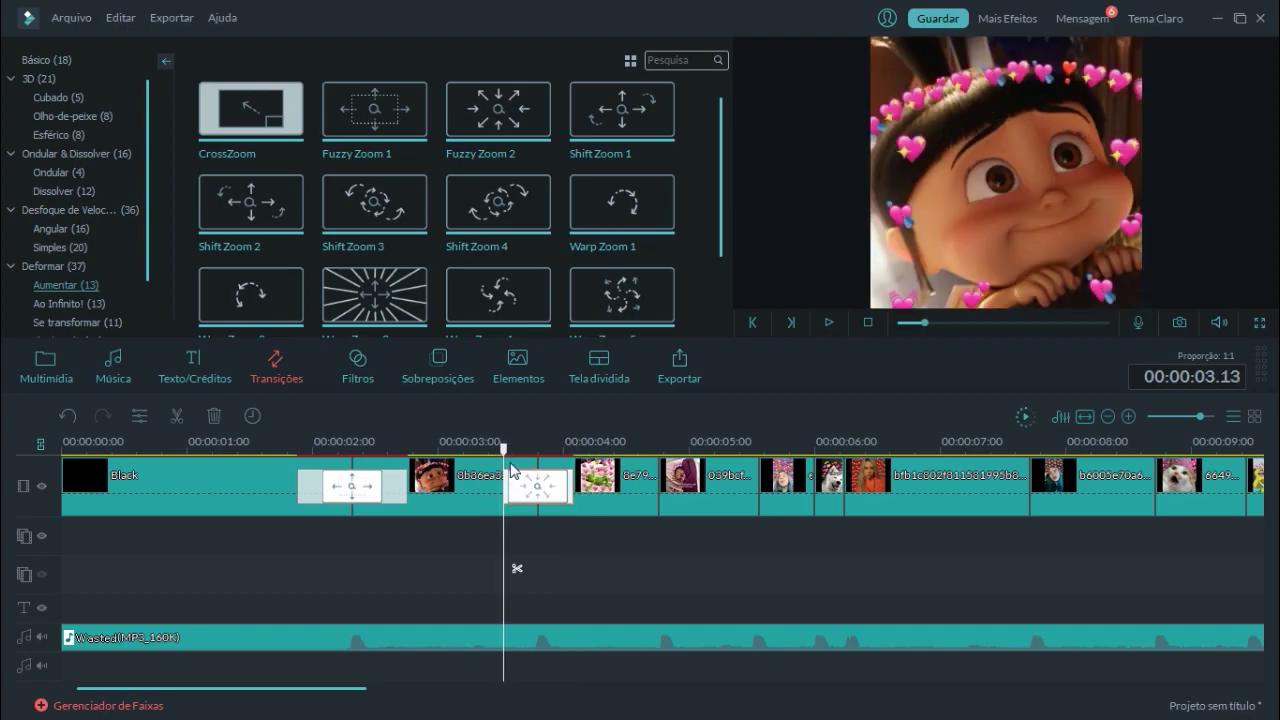
click(829, 322)
click(829, 322)
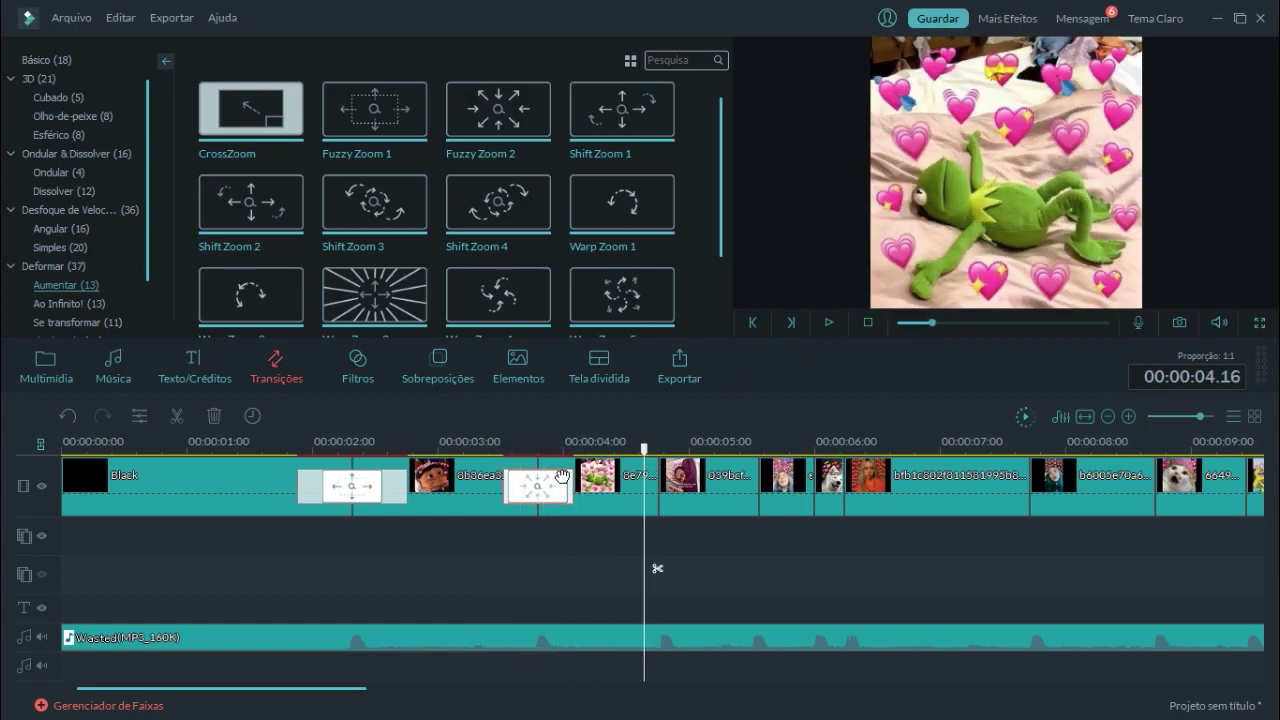
double_click(525, 497)
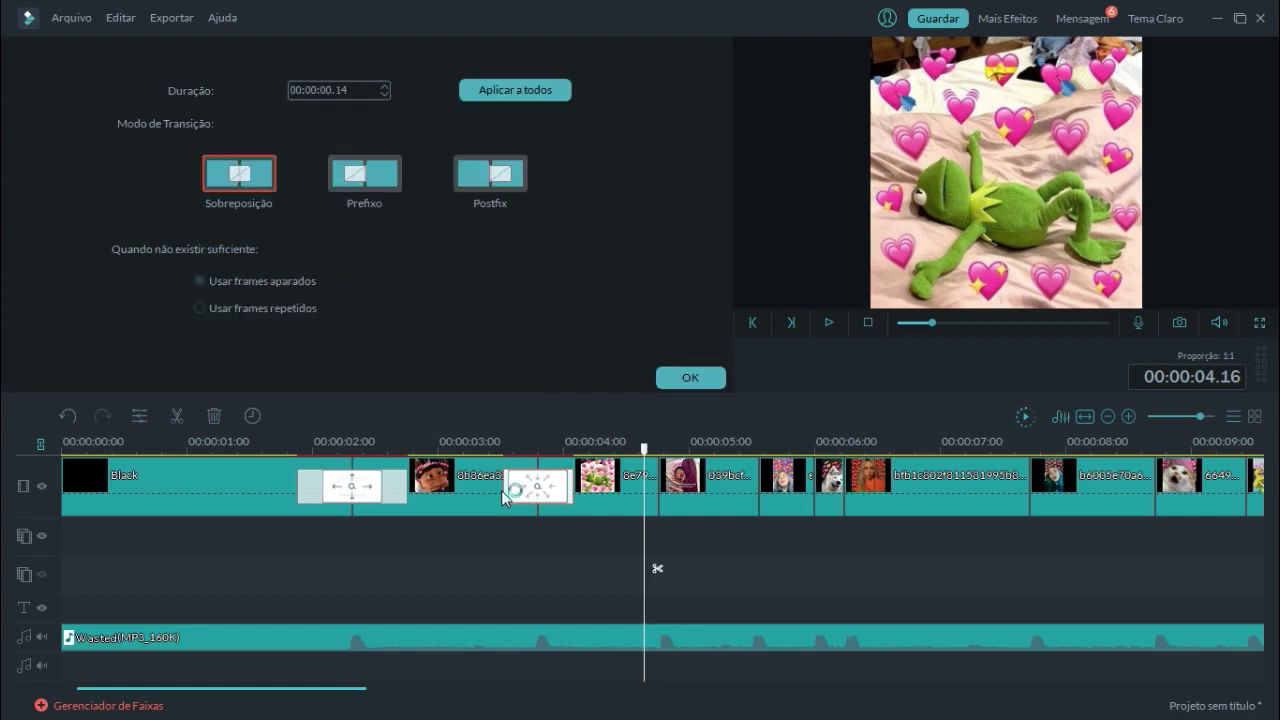
drag(506, 491, 519, 490)
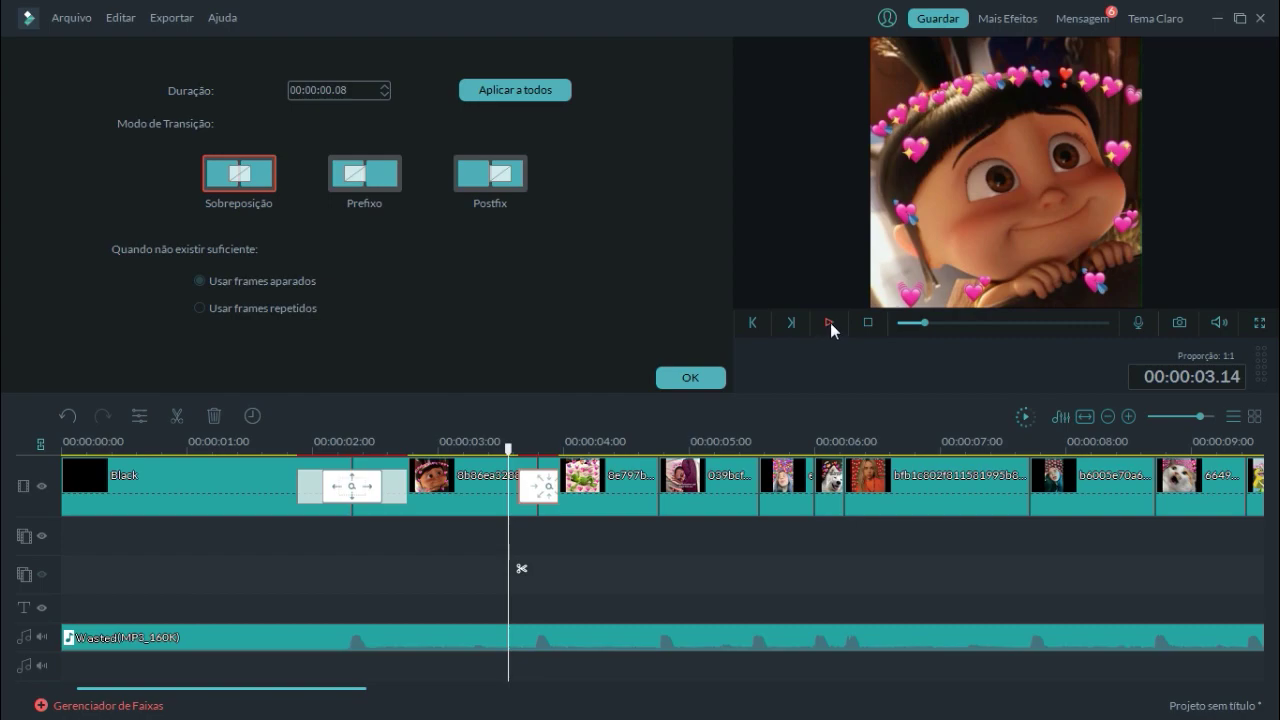
click(830, 322)
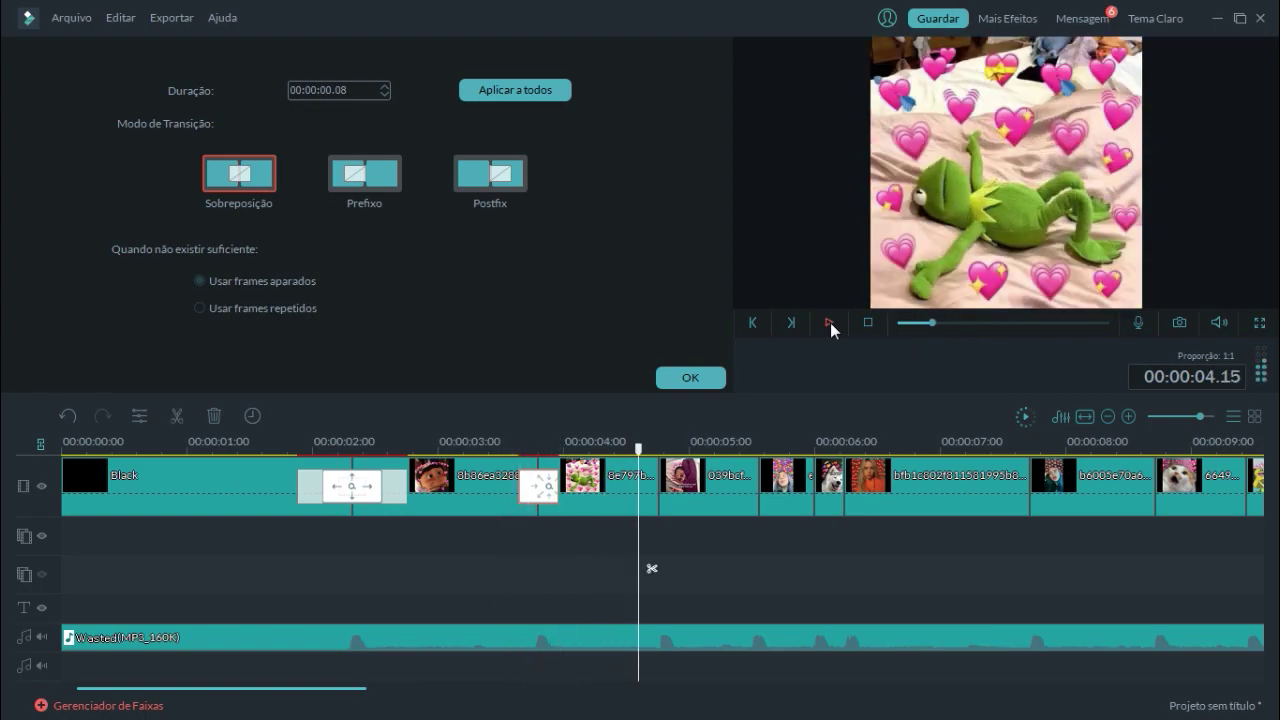
click(700, 379)
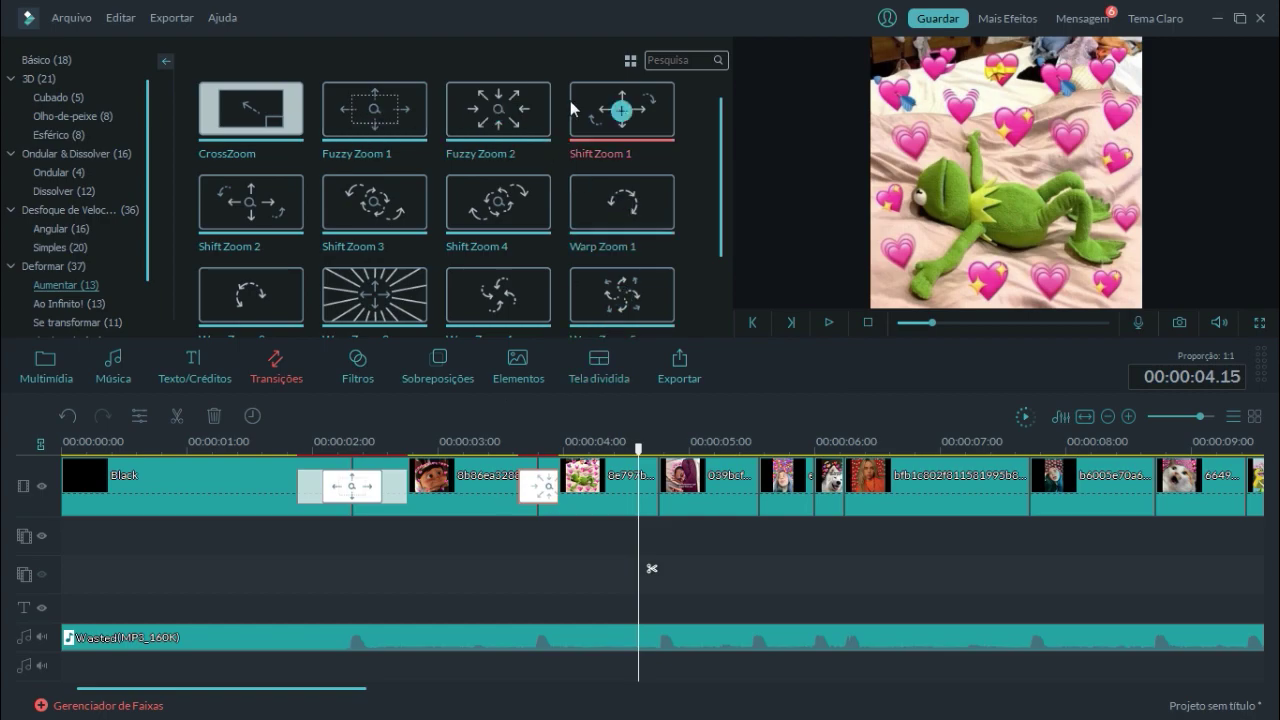
Add Shift Zoom 1 between the frog image and the "me everytime i get a text from you" image, and play the passage
drag(618, 110, 618, 488)
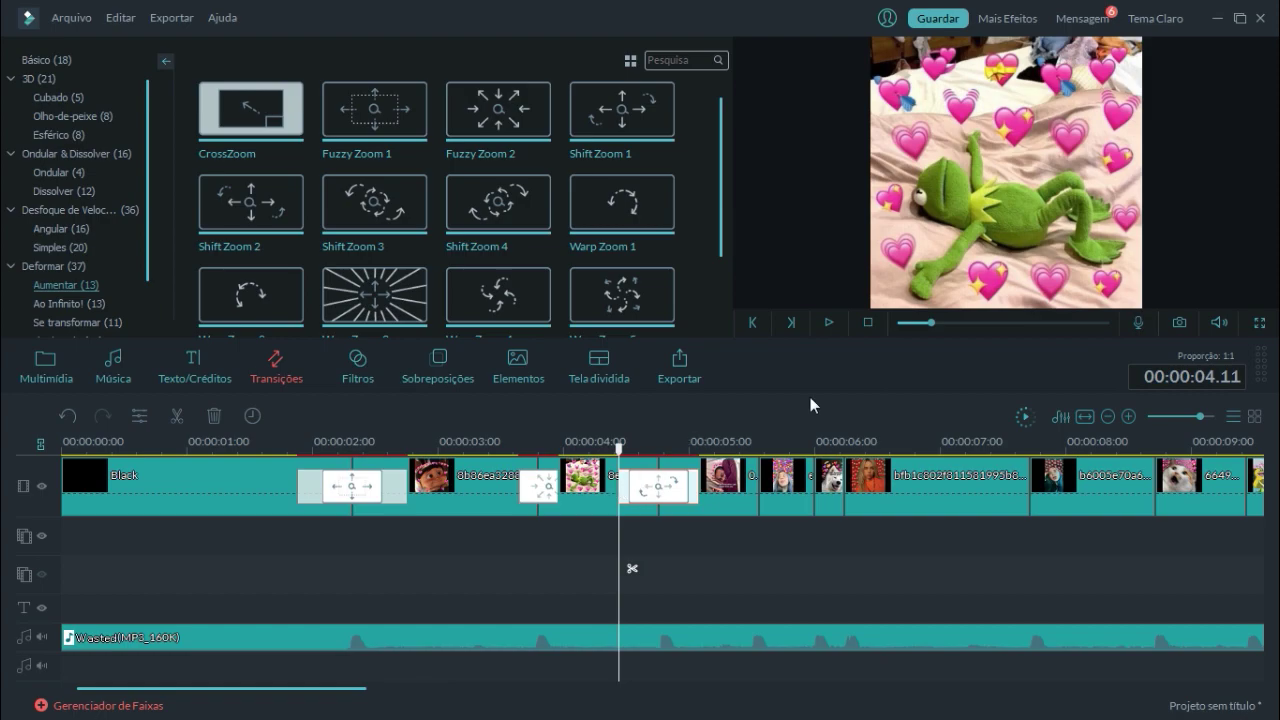
click(828, 321)
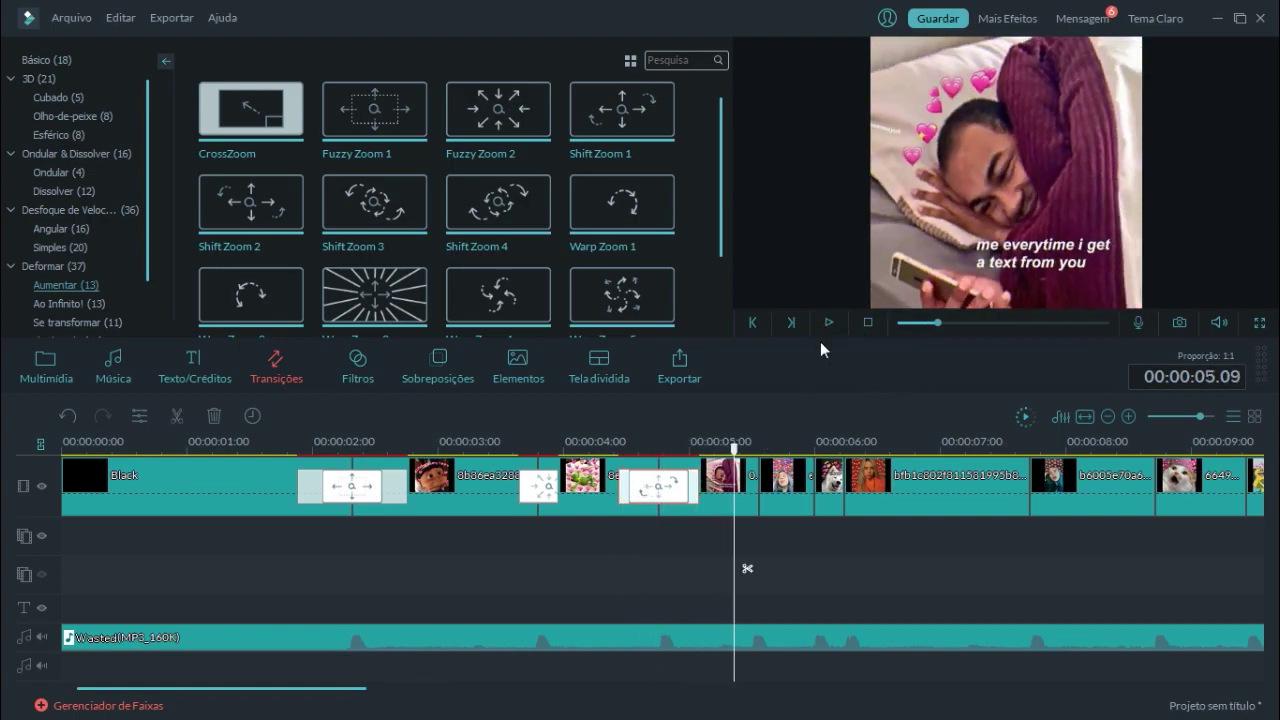
mouse_move(736, 452)
mouse_down()
mouse_move(638, 458)
mouse_move(734, 456)
mouse_up()
Preview the Warp 3 transition from the Ao Infinito! category
drag(1200, 416, 1206, 416)
drag(246, 692, 293, 690)
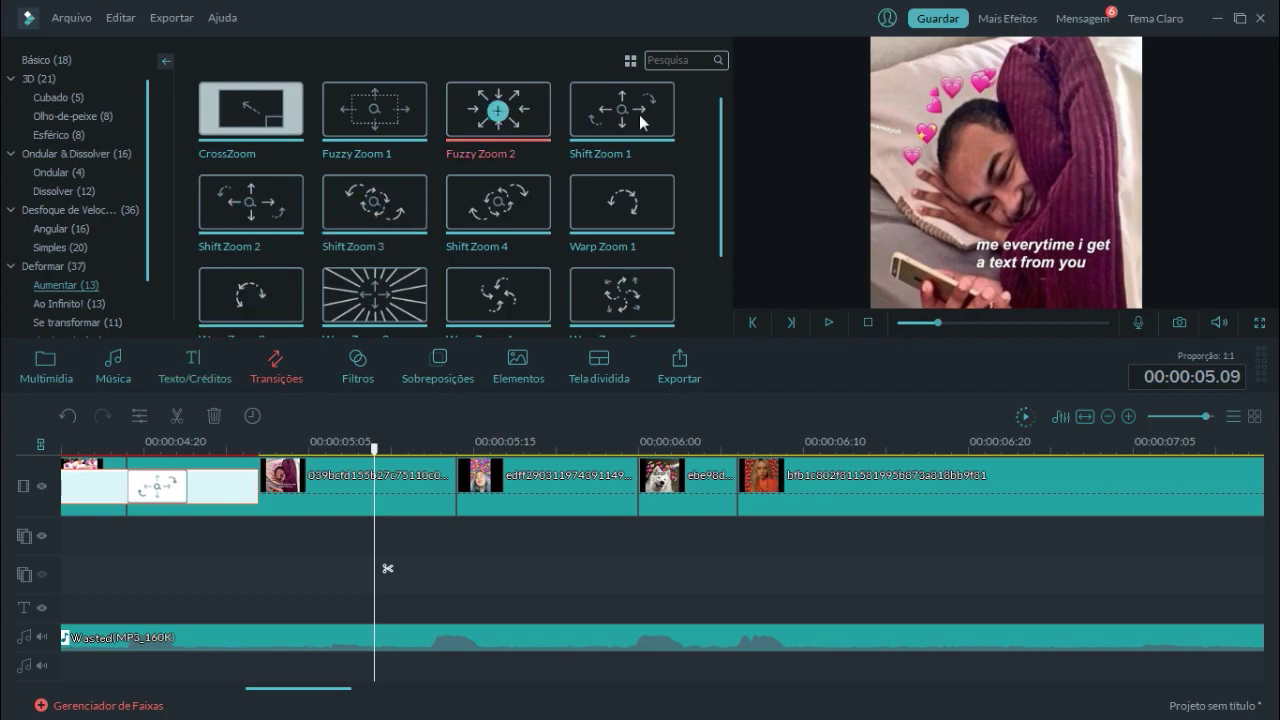
click(83, 305)
click(518, 128)
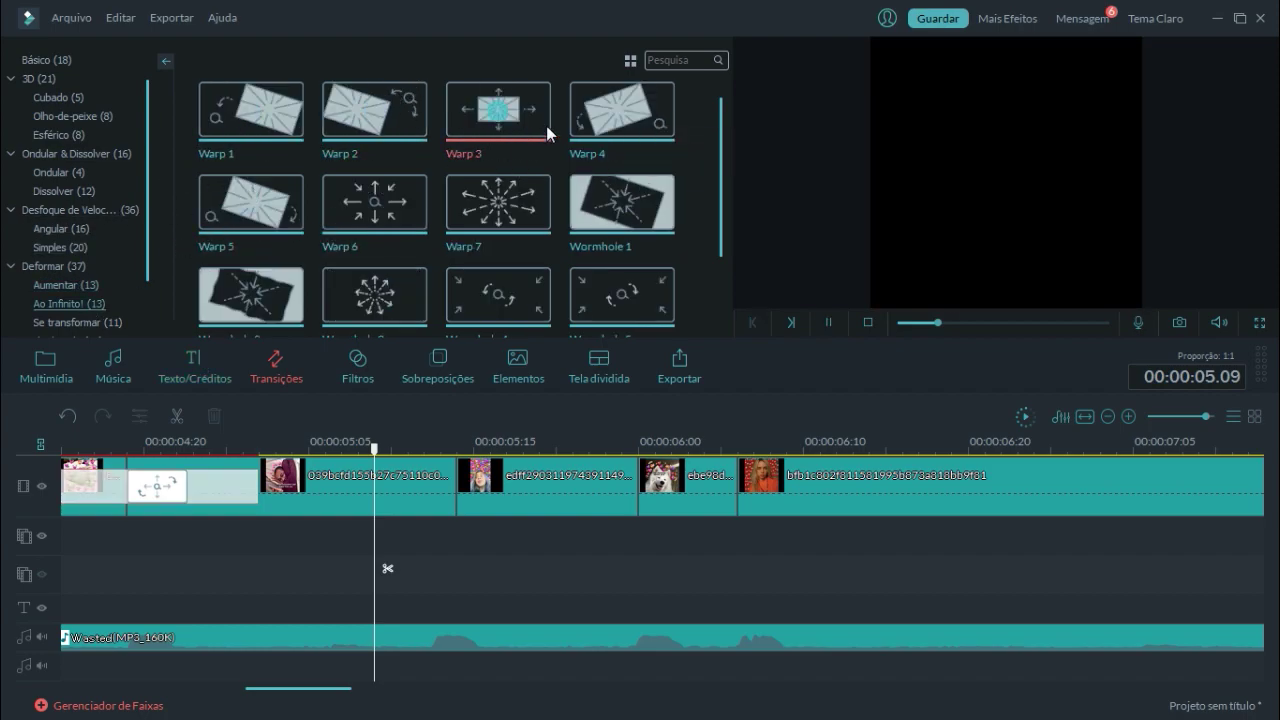
Try Warp 3 between the "me everytime i get a text from you" image and the next one, shortened to about six frames
drag(528, 128, 457, 490)
drag(276, 495, 406, 470)
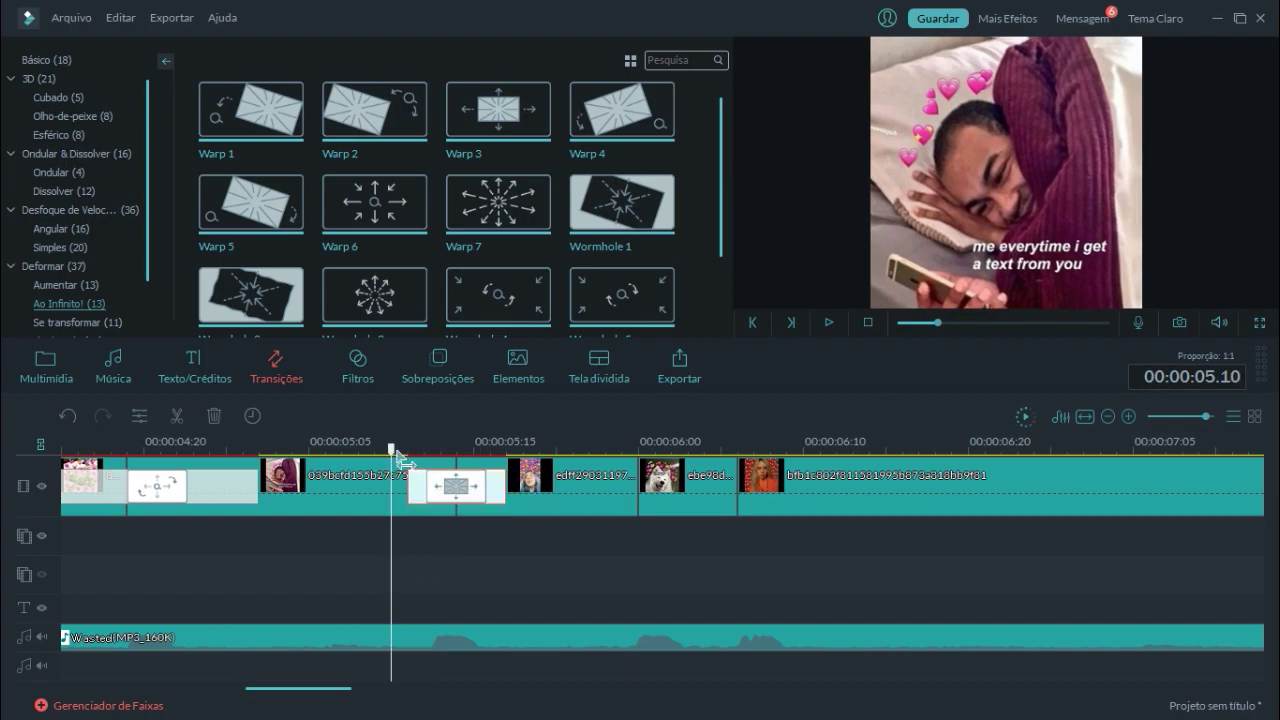
click(830, 321)
click(829, 322)
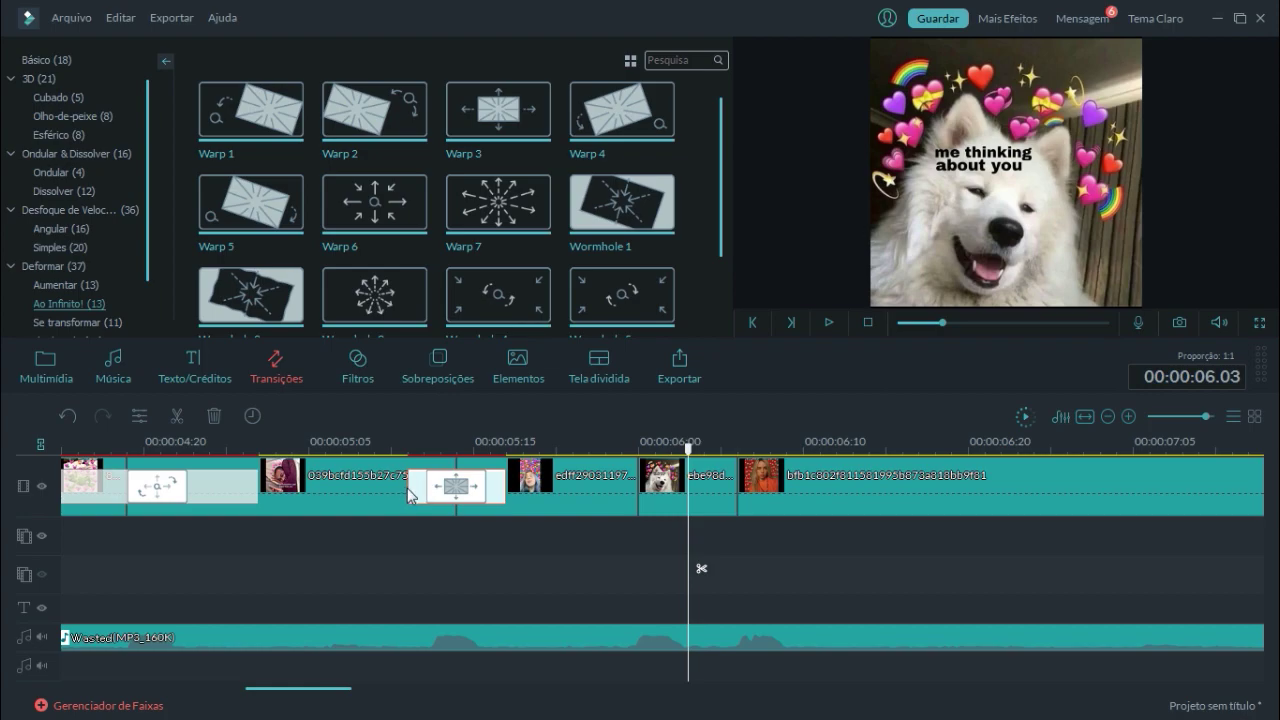
Try lengthening that Warp 3 transition to about twelve frames, play it, and undo both the lengthening and the transition
drag(400, 488, 358, 488)
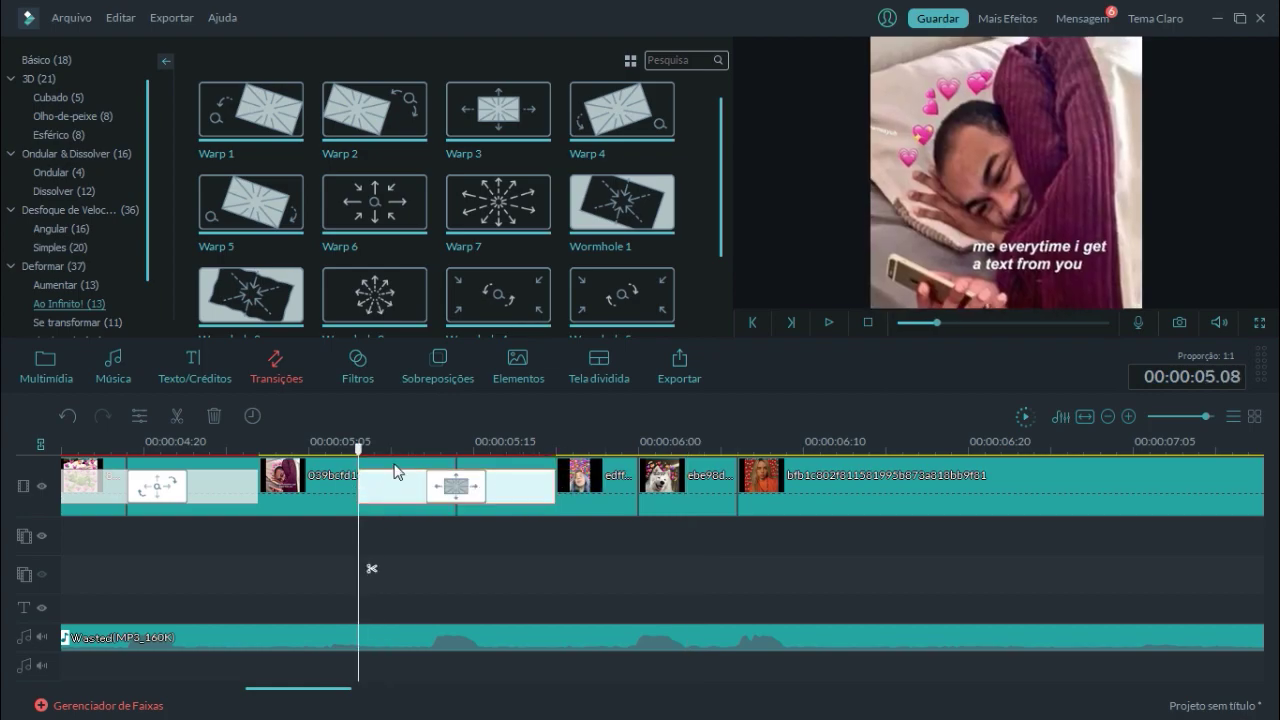
click(830, 323)
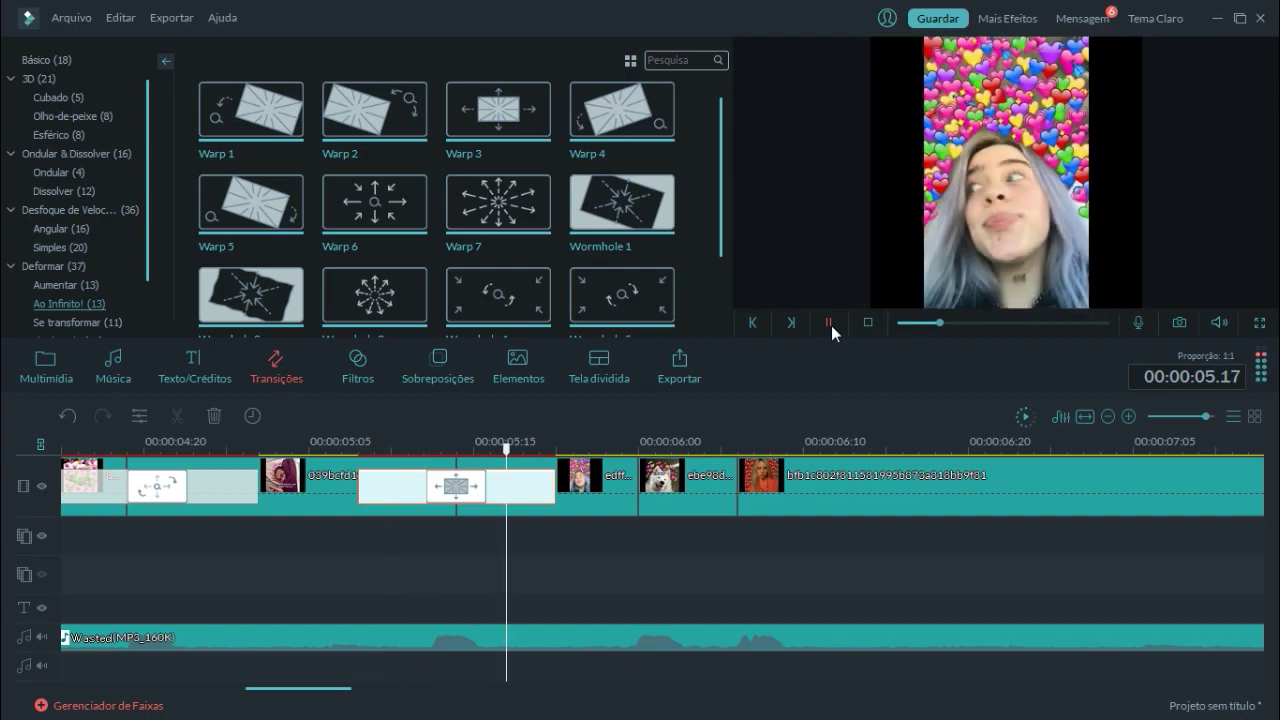
drag(688, 449, 612, 465)
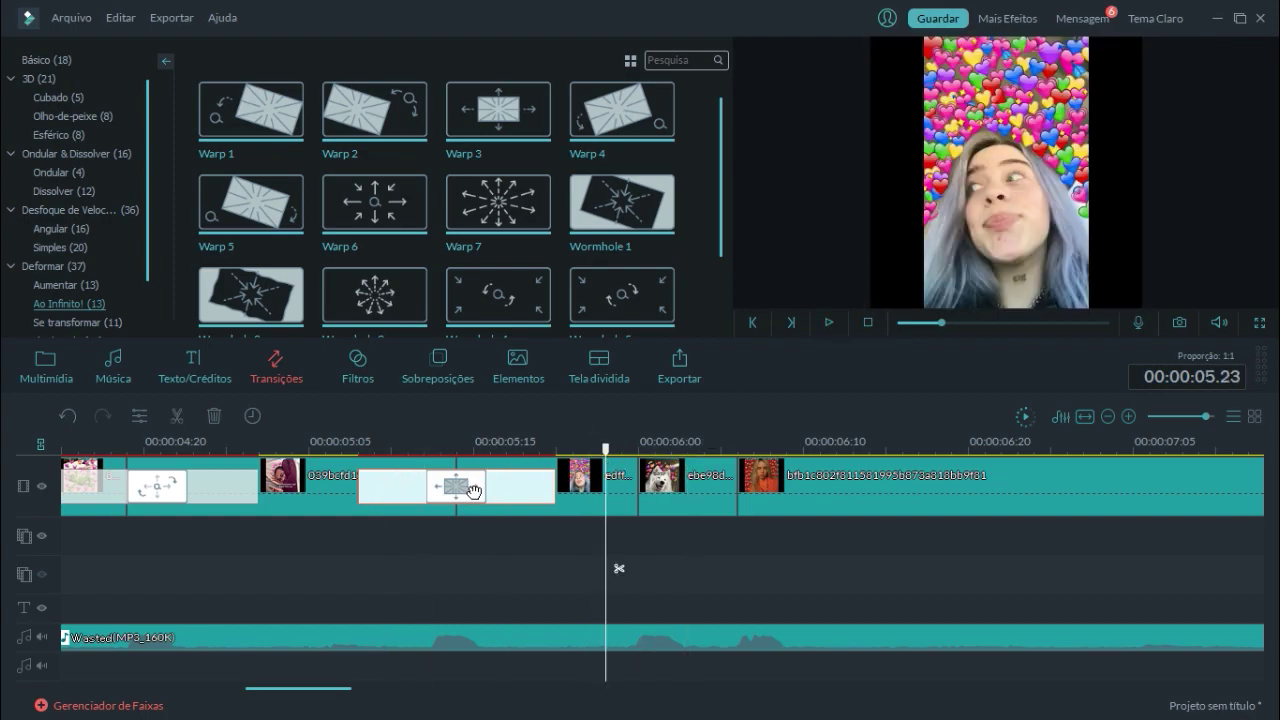
key(ctrl+z)
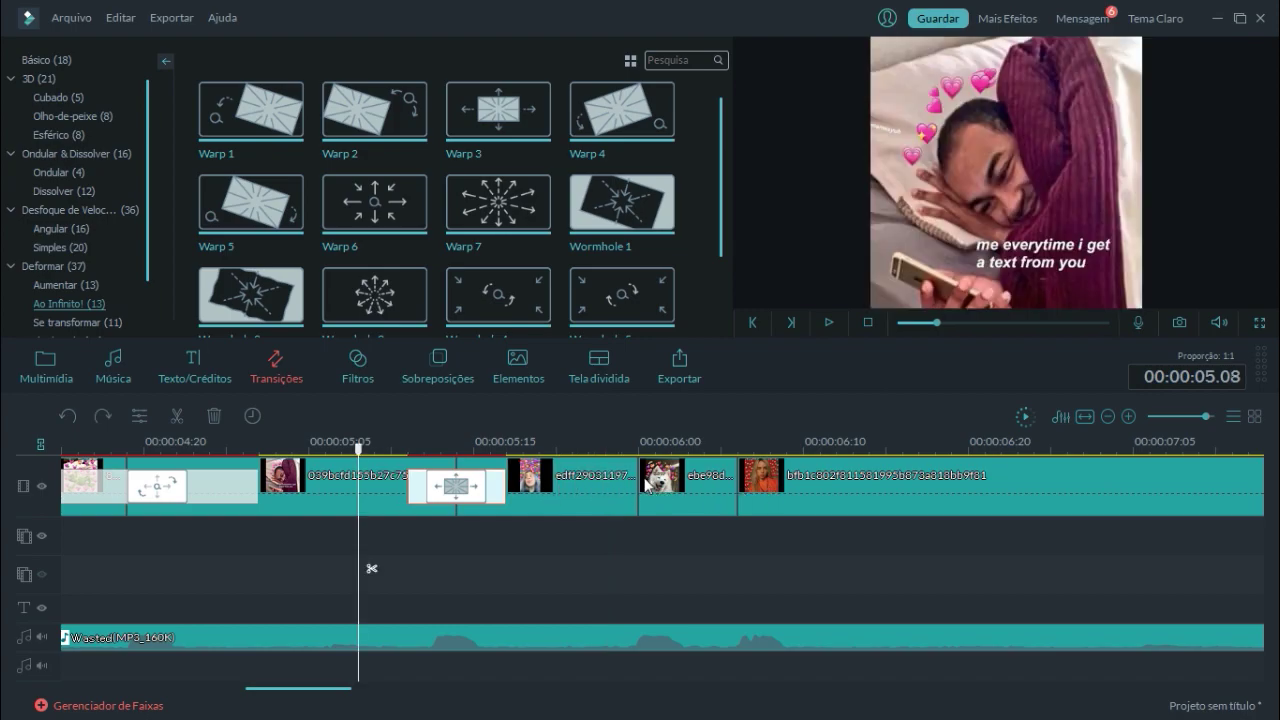
key(ctrl+z)
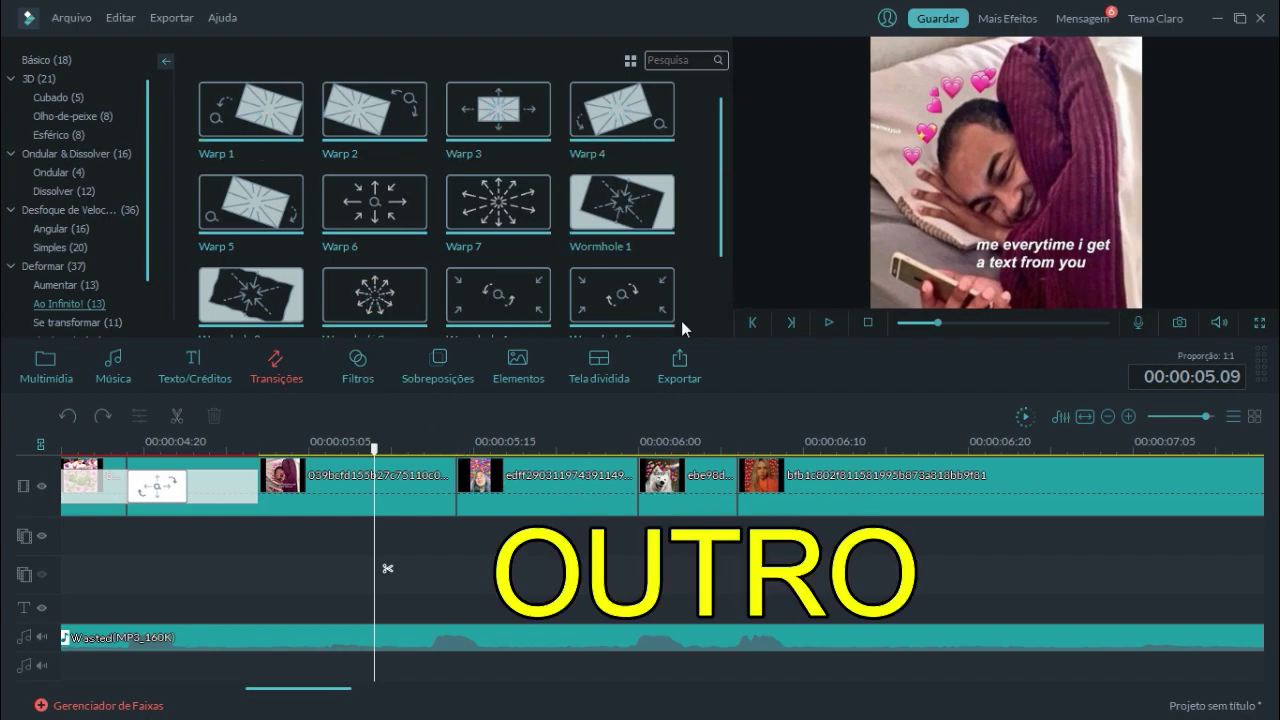
Add Warp 3 transitions on both cuts of the "me thinking about you" dog image, each about six frames long
drag(498, 110, 589, 490)
click(566, 490)
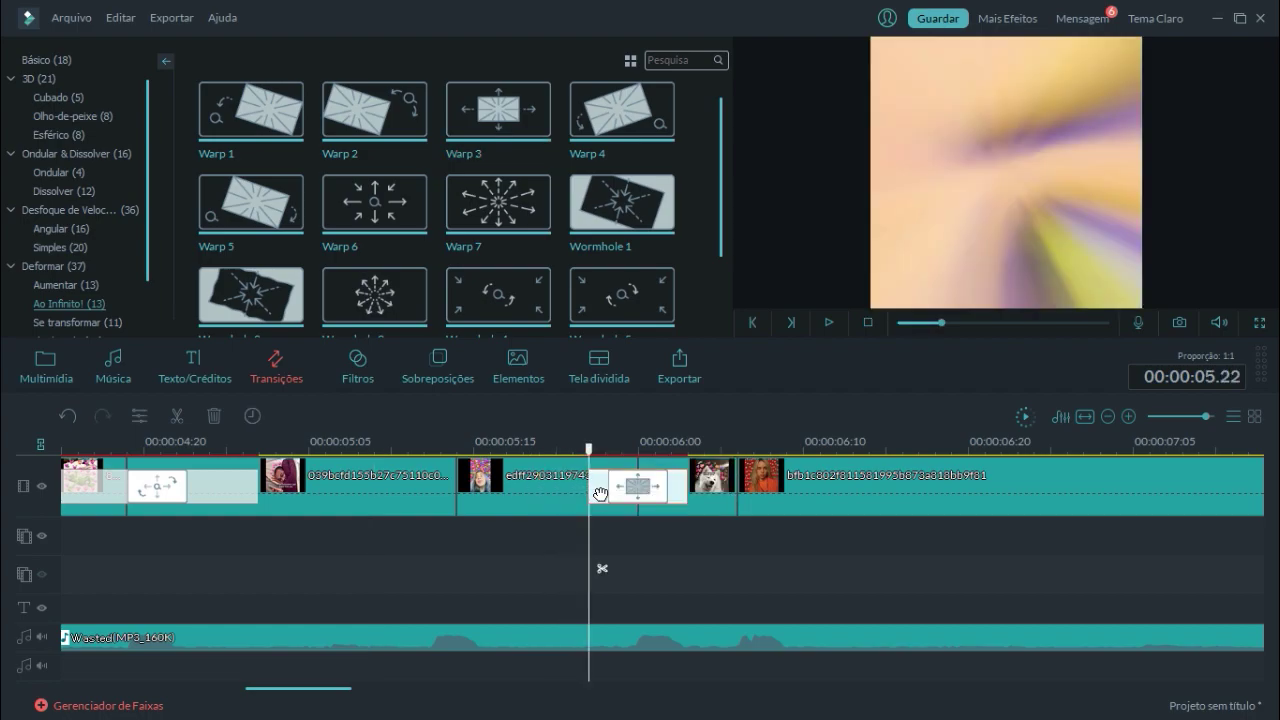
drag(546, 130, 738, 488)
click(688, 488)
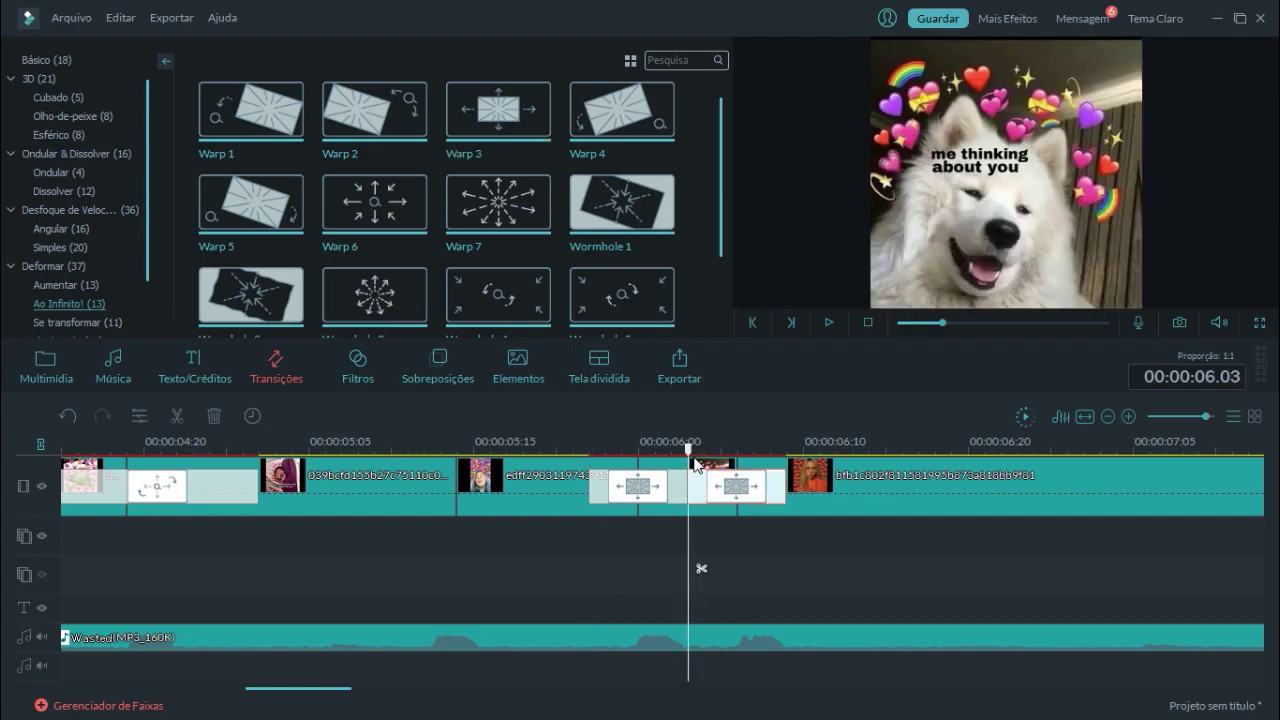
Play back the two Warp 3 transitions around the "me thinking about you" dog image
drag(690, 450, 539, 448)
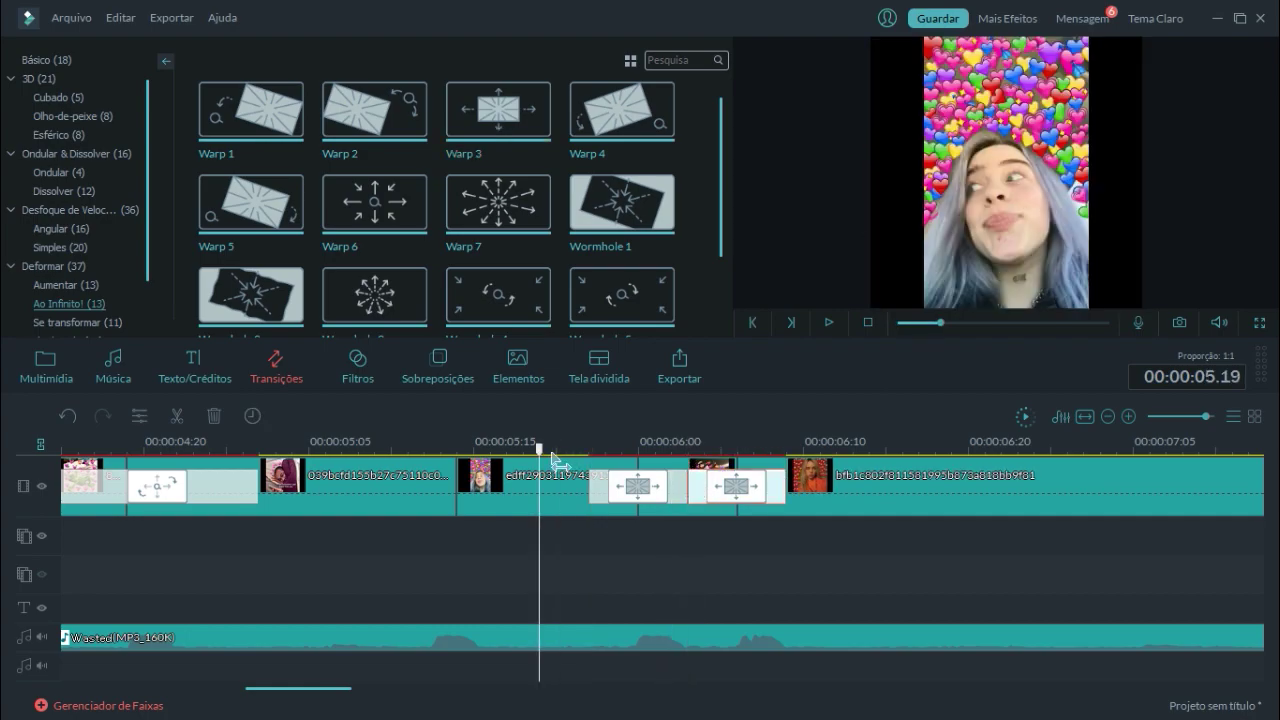
click(829, 322)
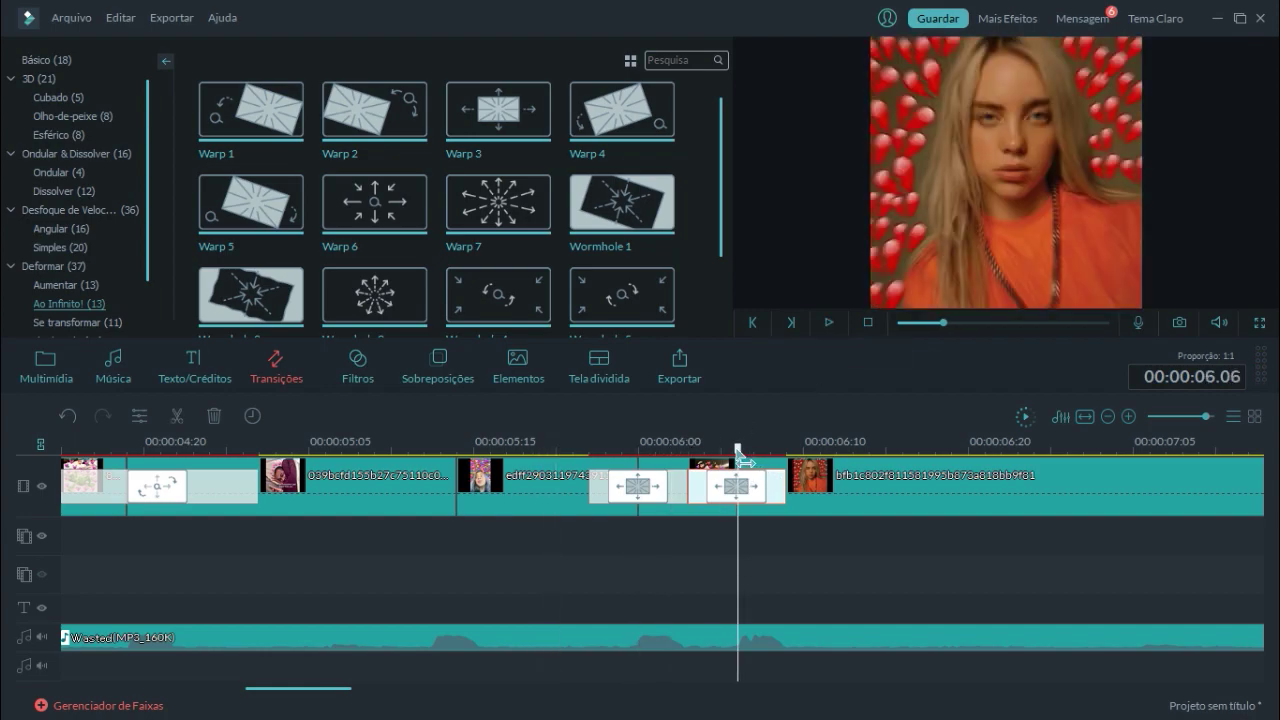
drag(751, 568, 586, 568)
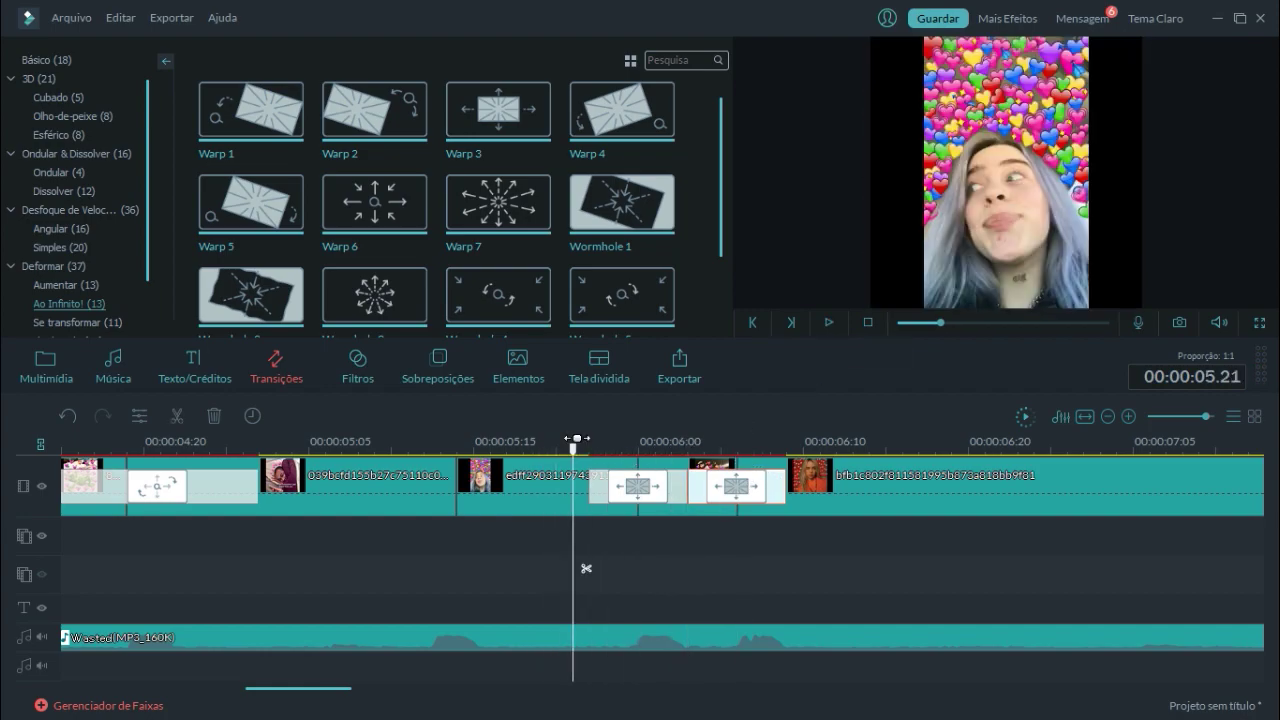
click(828, 323)
click(991, 568)
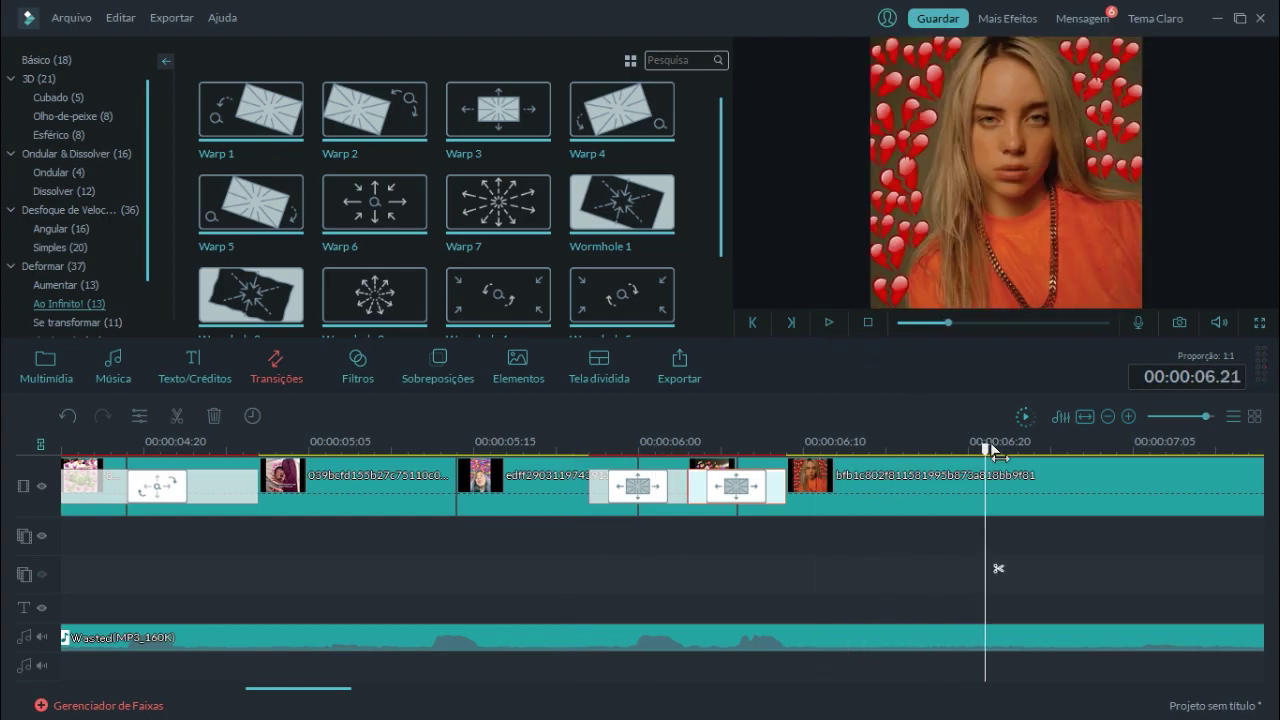
Add a Wormhole 3 transition after the "me everytime i get a text from you" image, shorten it to about ten frames, and play it
drag(560, 449, 456, 458)
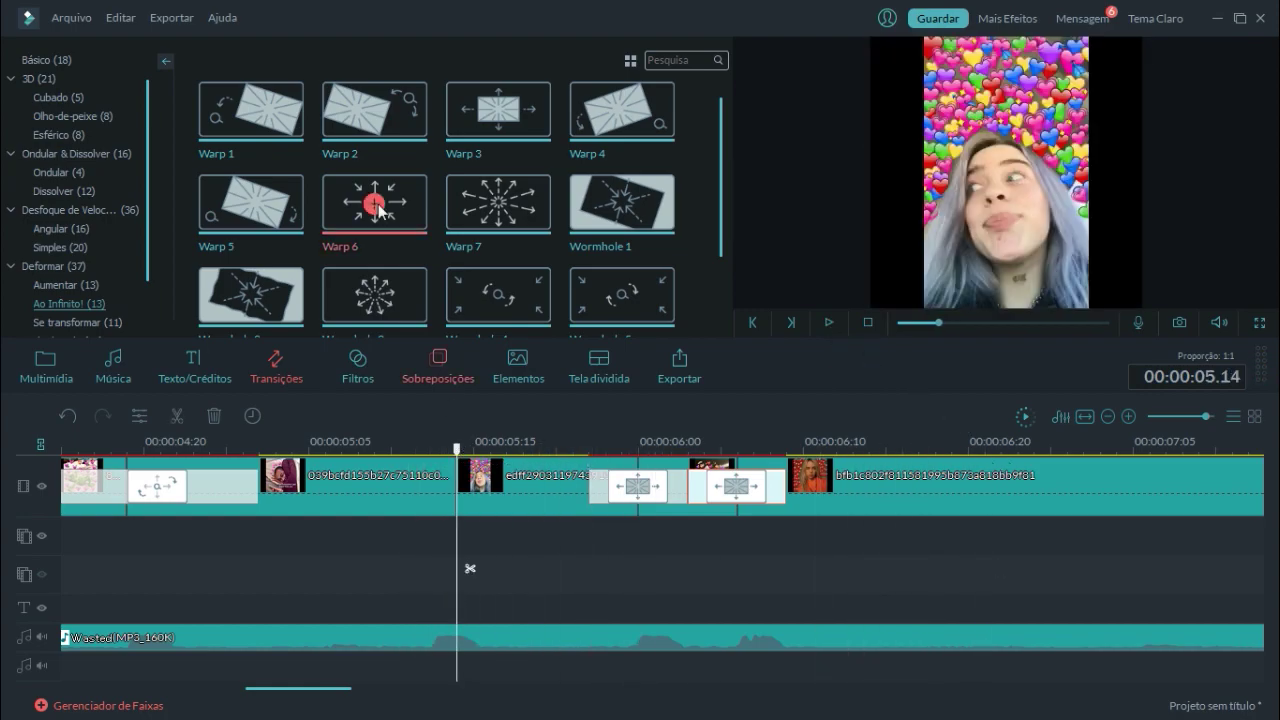
scroll(724, 200, down, 1)
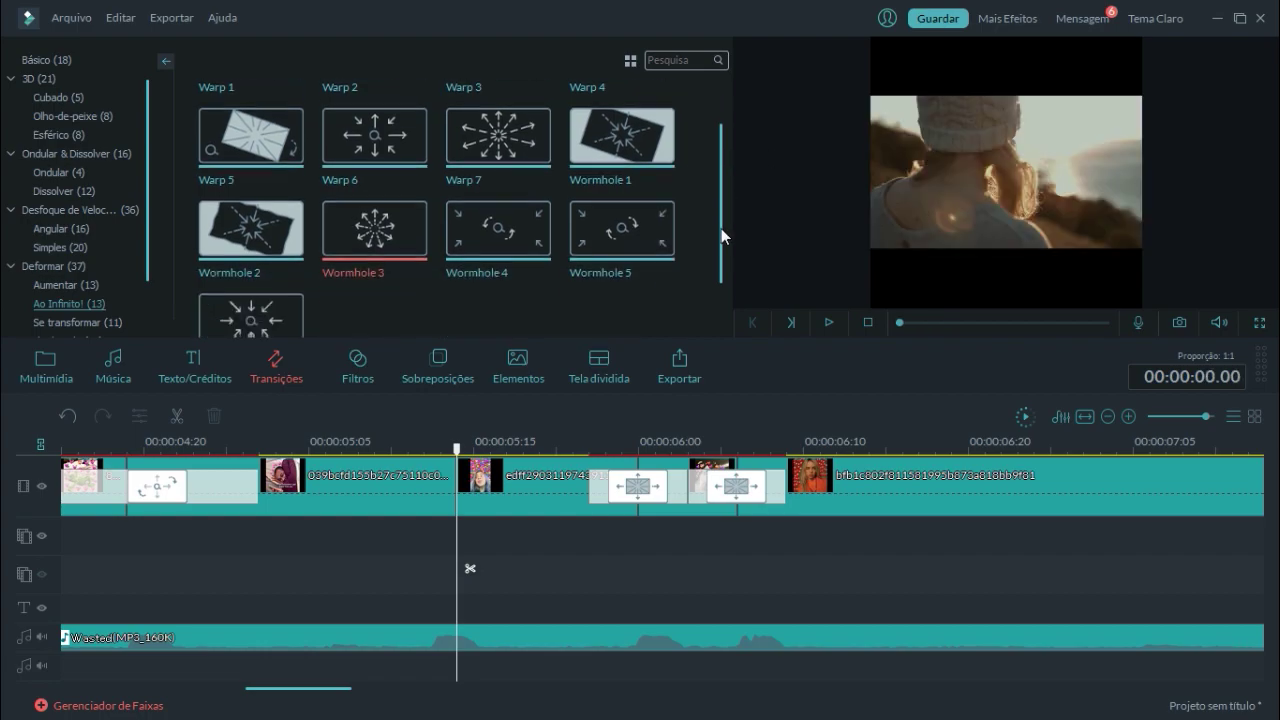
click(456, 490)
drag(330, 490, 386, 480)
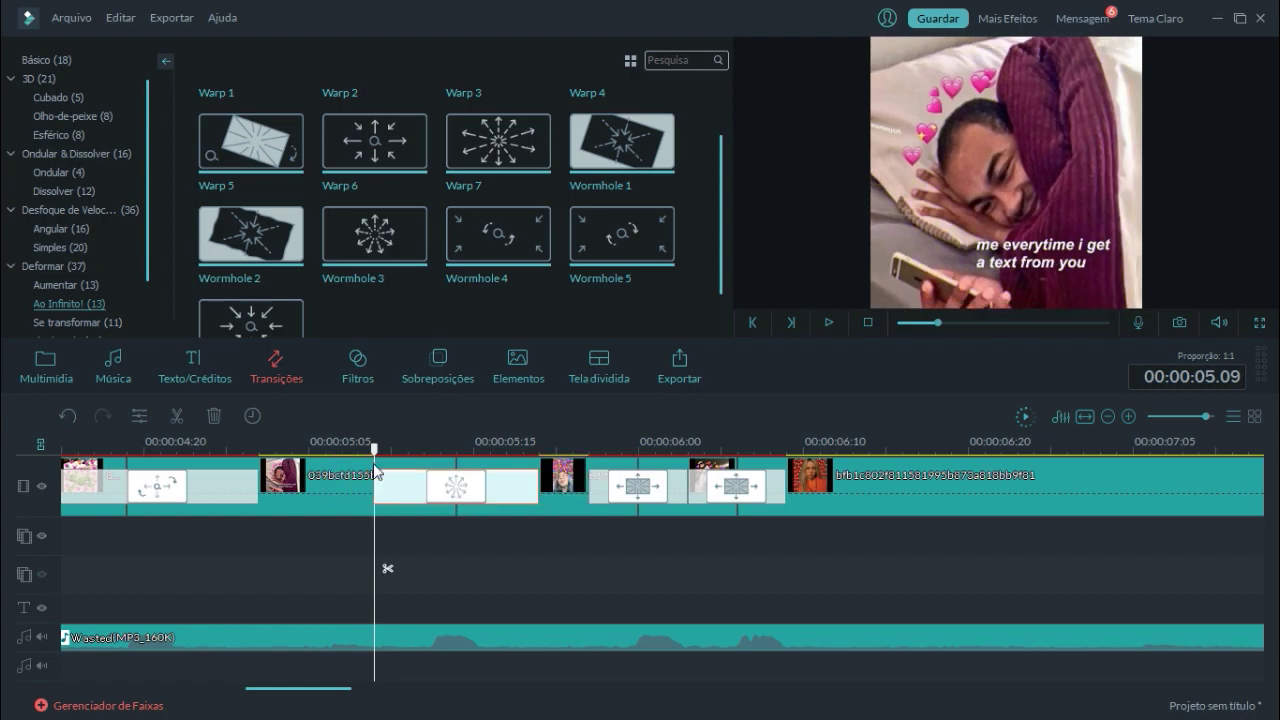
click(828, 322)
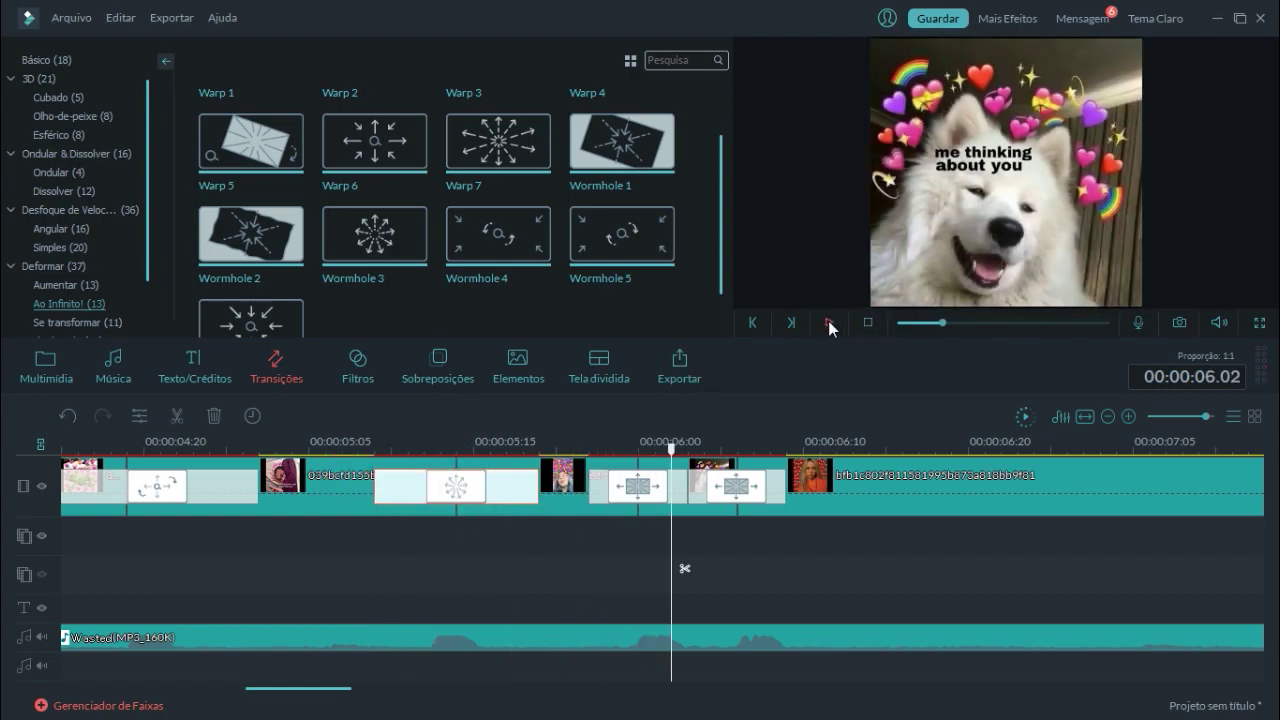
click(828, 322)
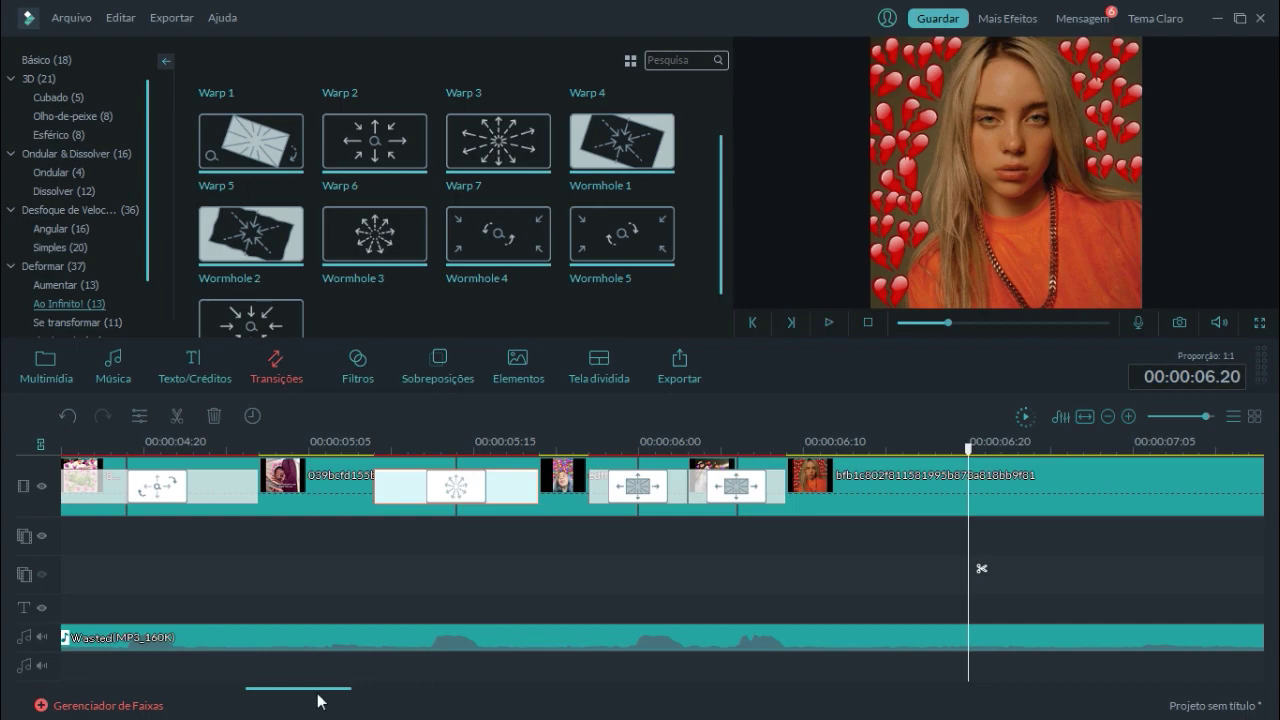
Add Warp Zoom 4 after the orange-shirt image and an approximately 18-frame Warp Zoom 5 before the cat image, and play them
scroll(320, 692, down, 1)
drag(320, 698, 378, 692)
drag(724, 179, 720, 203)
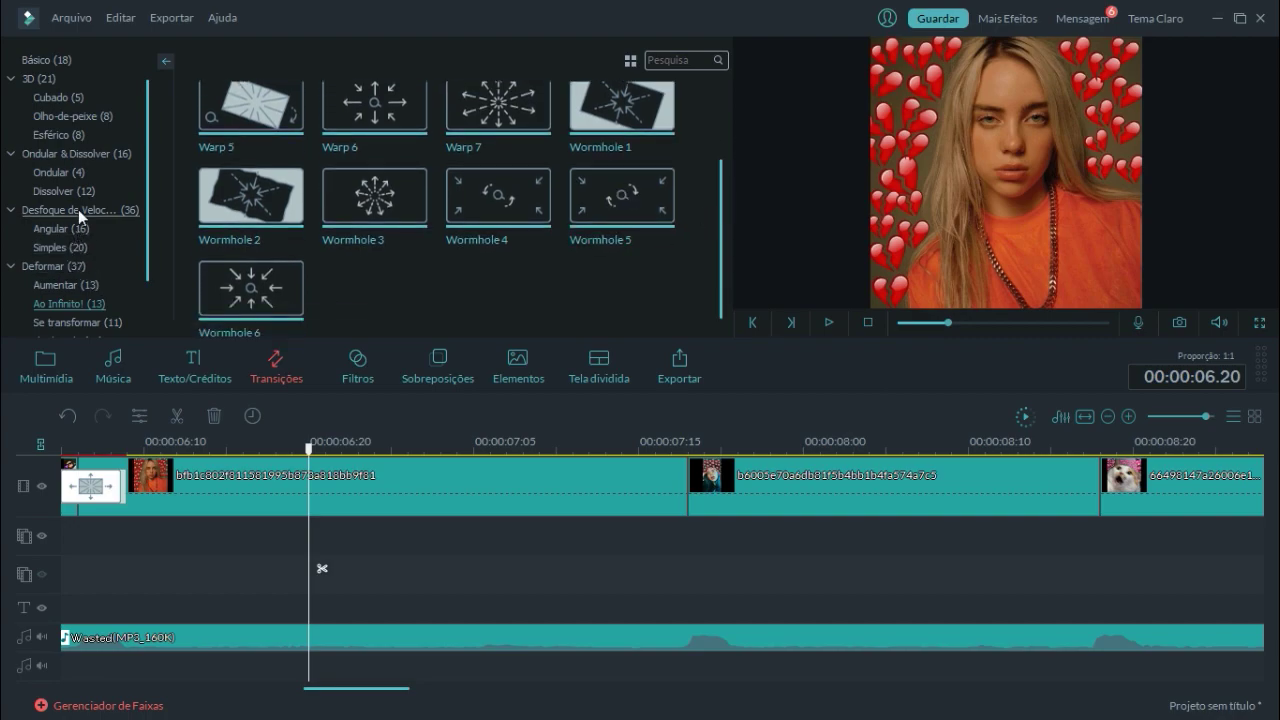
scroll(149, 220, down, 1)
click(50, 226)
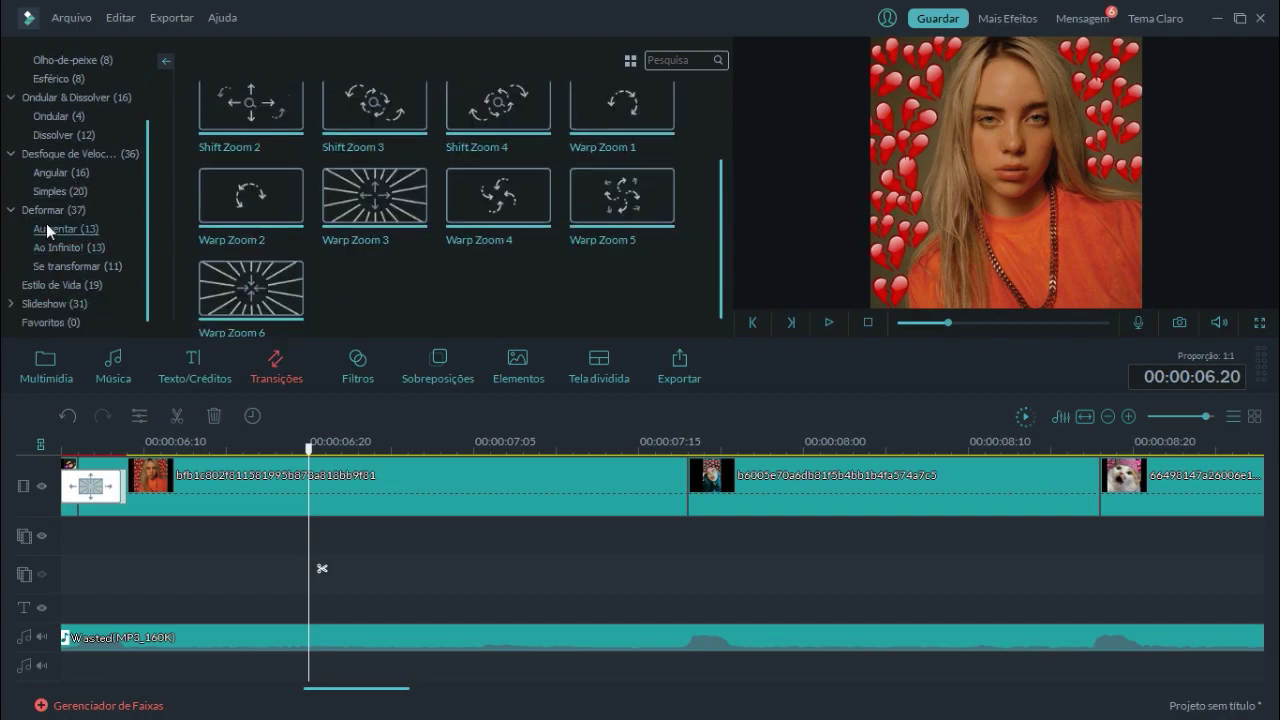
click(497, 197)
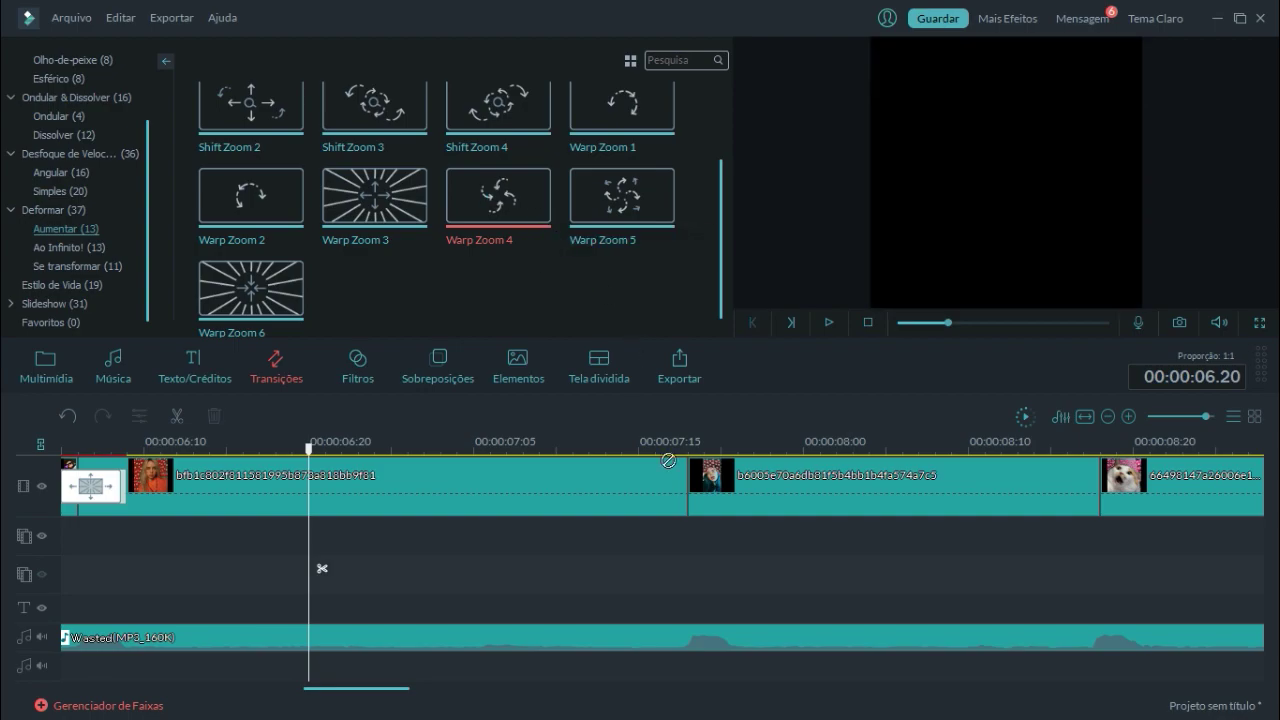
click(828, 322)
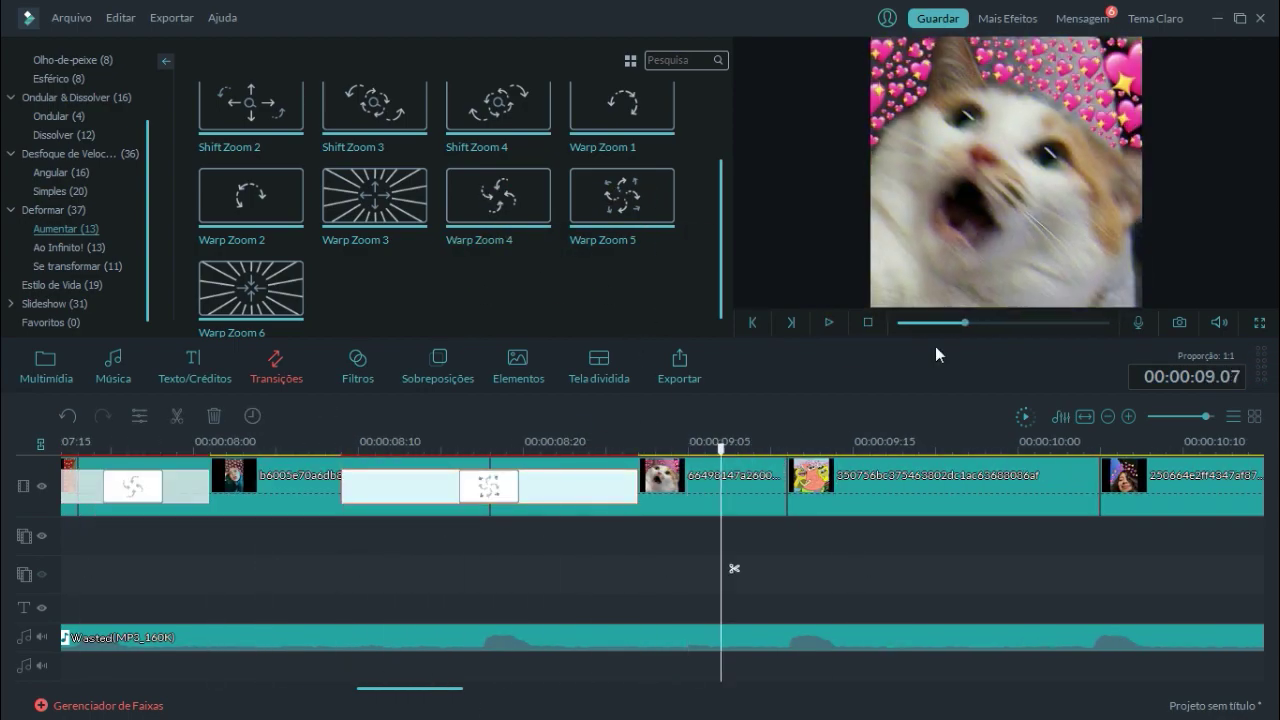
Add a Se transformar transition between the cat image and the next image, and play it
click(78, 266)
drag(374, 191, 787, 485)
click(828, 322)
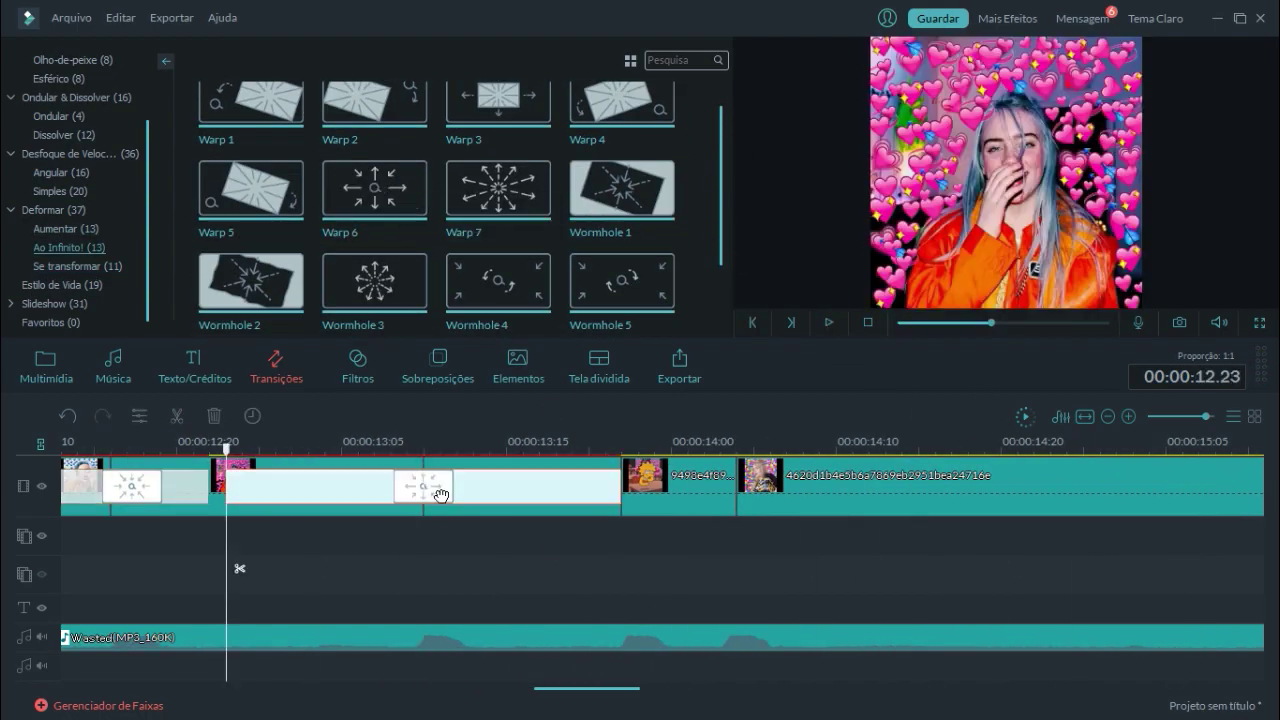
Shorten the transition before the panda image to about ten frames and put Ao Infinito! transitions of about eight and six frames on the next two cuts
drag(441, 494, 730, 478)
click(346, 463)
drag(346, 463, 551, 450)
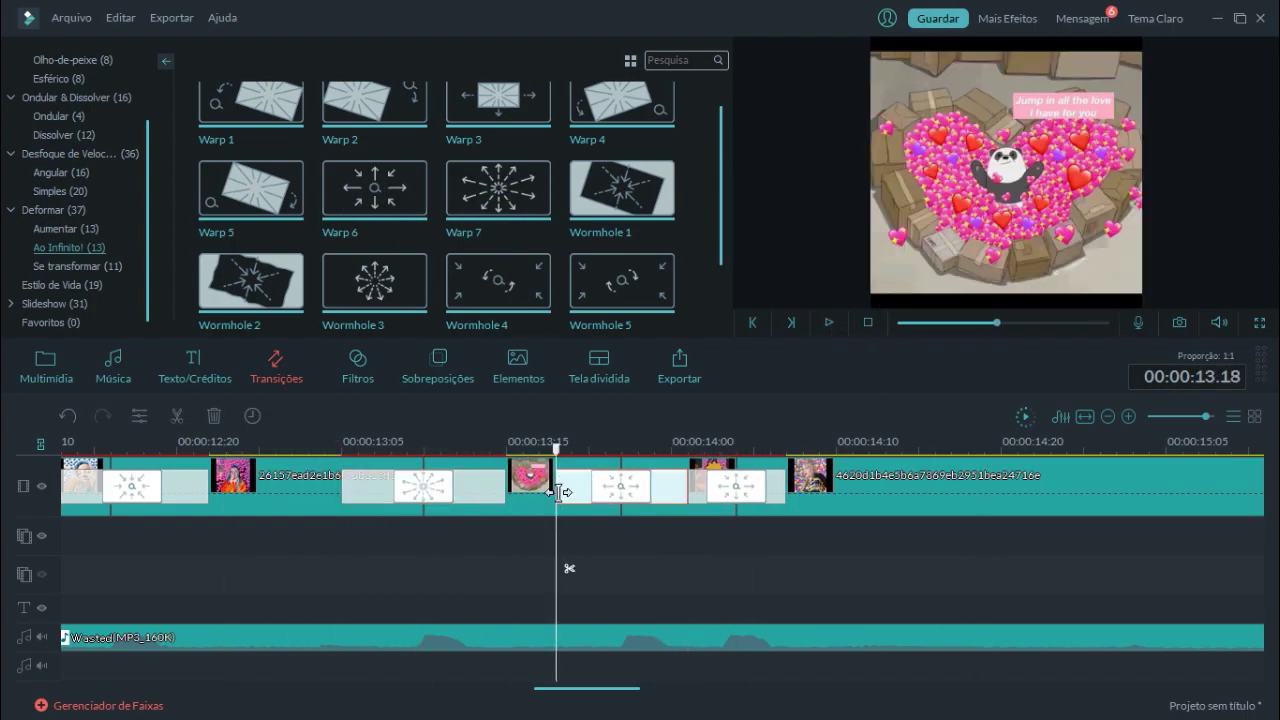
scroll(569, 470, up, 1)
click(183, 445)
drag(598, 490, 607, 490)
click(829, 322)
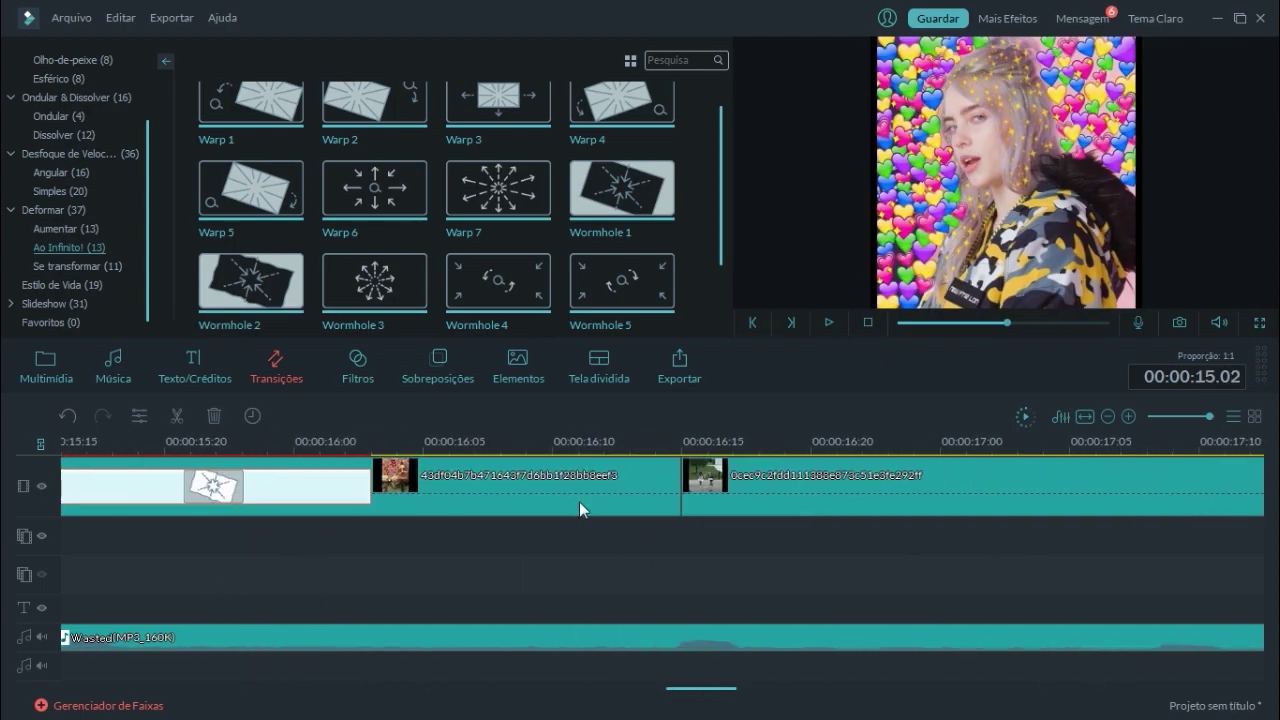
Save the project as tutorial
key(ctrl+s)
text(tutorial)
key(Return)
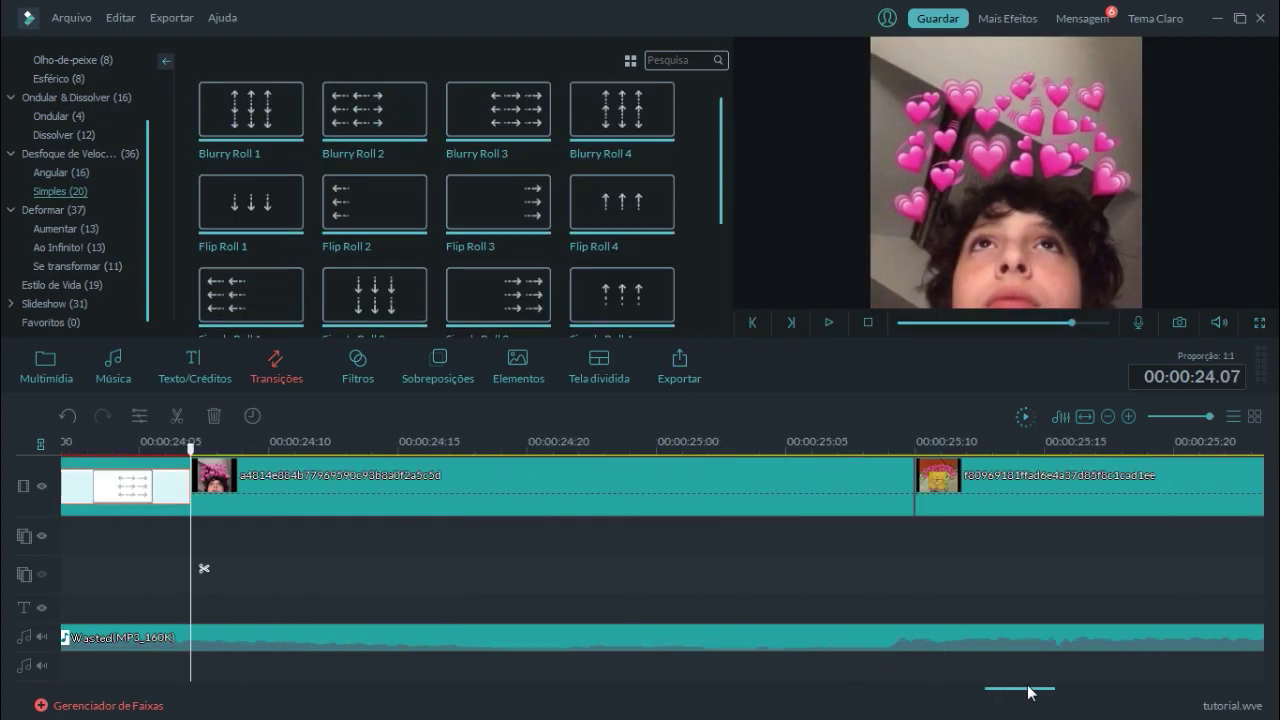
Shorten the Simples transition between the last image and the closing Black clip to about eight frames and review it
drag(416, 490, 470, 488)
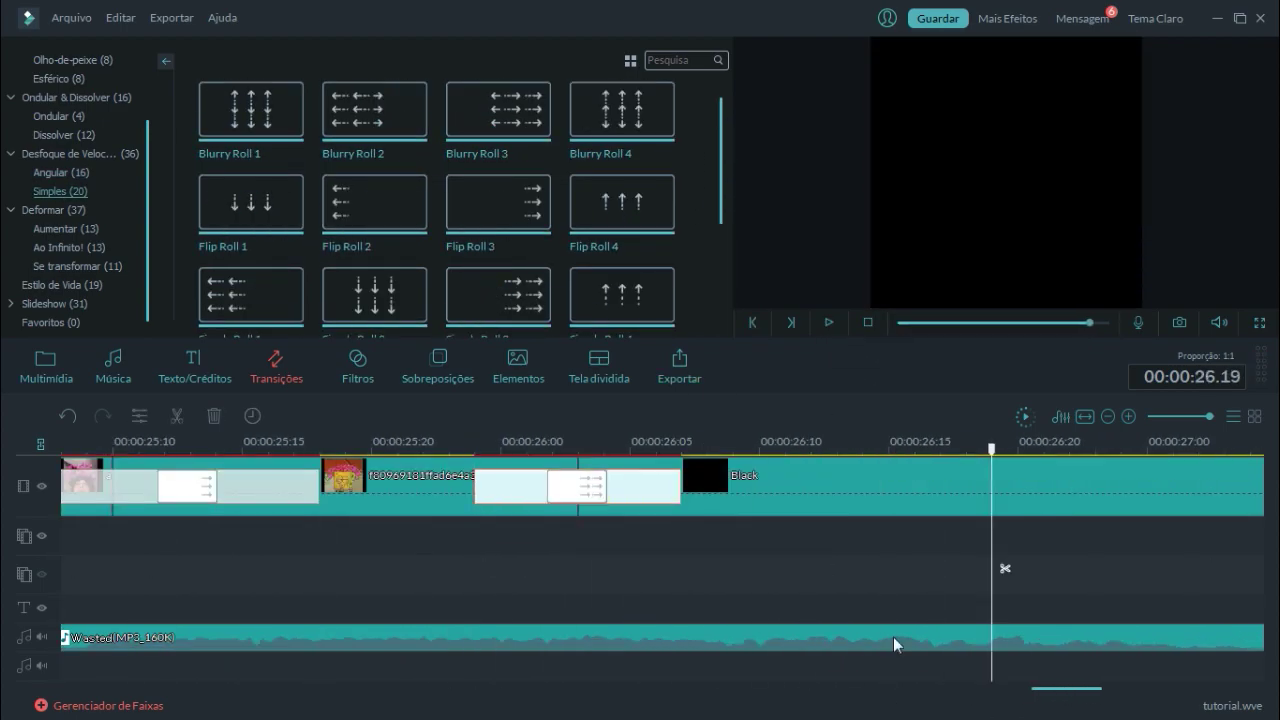
drag(1065, 689, 1077, 689)
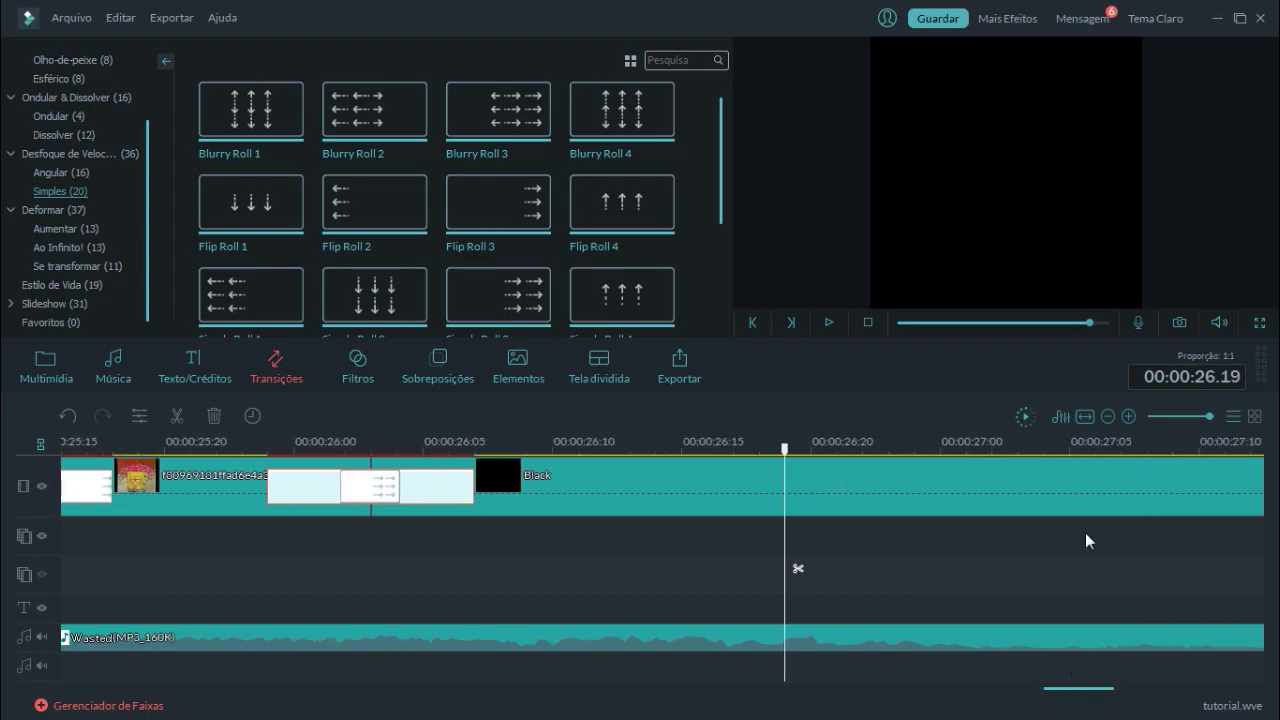
drag(1090, 323, 1080, 322)
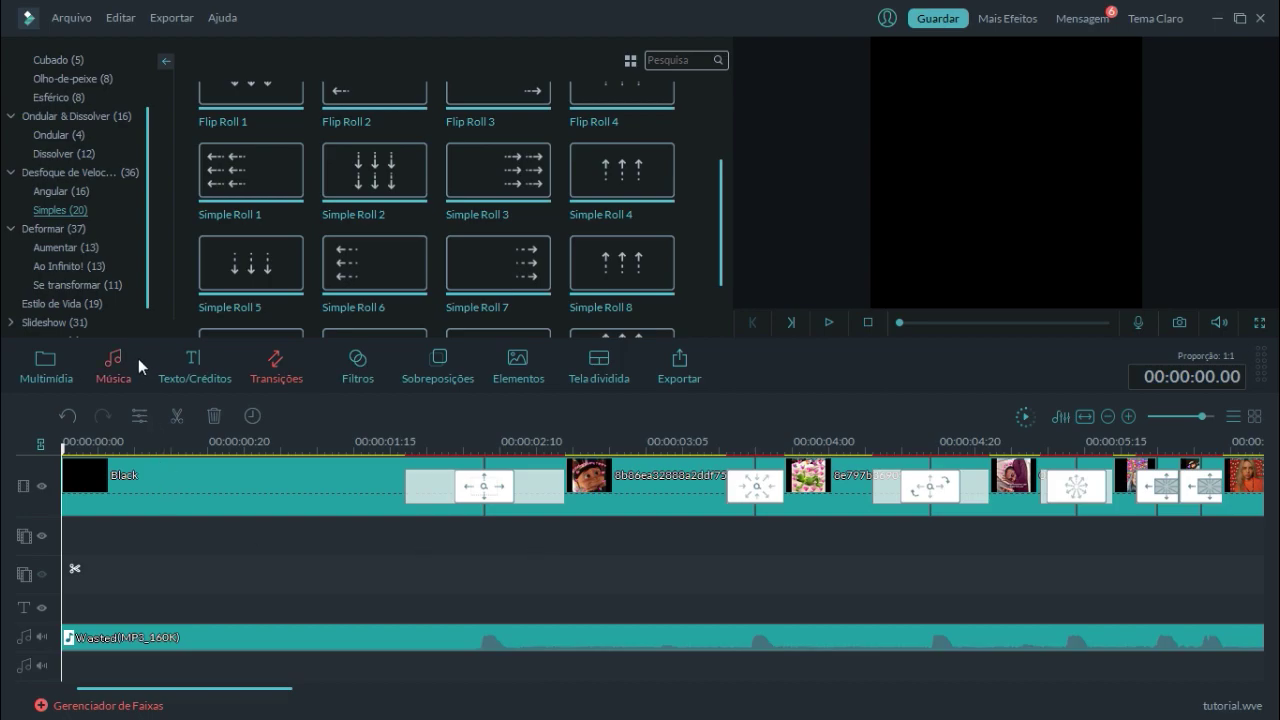
Add the Mild filter from the Tremer category on its own track, starting at 00:00:02.08 where the first image begins
mouse_move(66, 449)
mouse_down()
mouse_move(372, 462)
mouse_move(484, 450)
mouse_up()
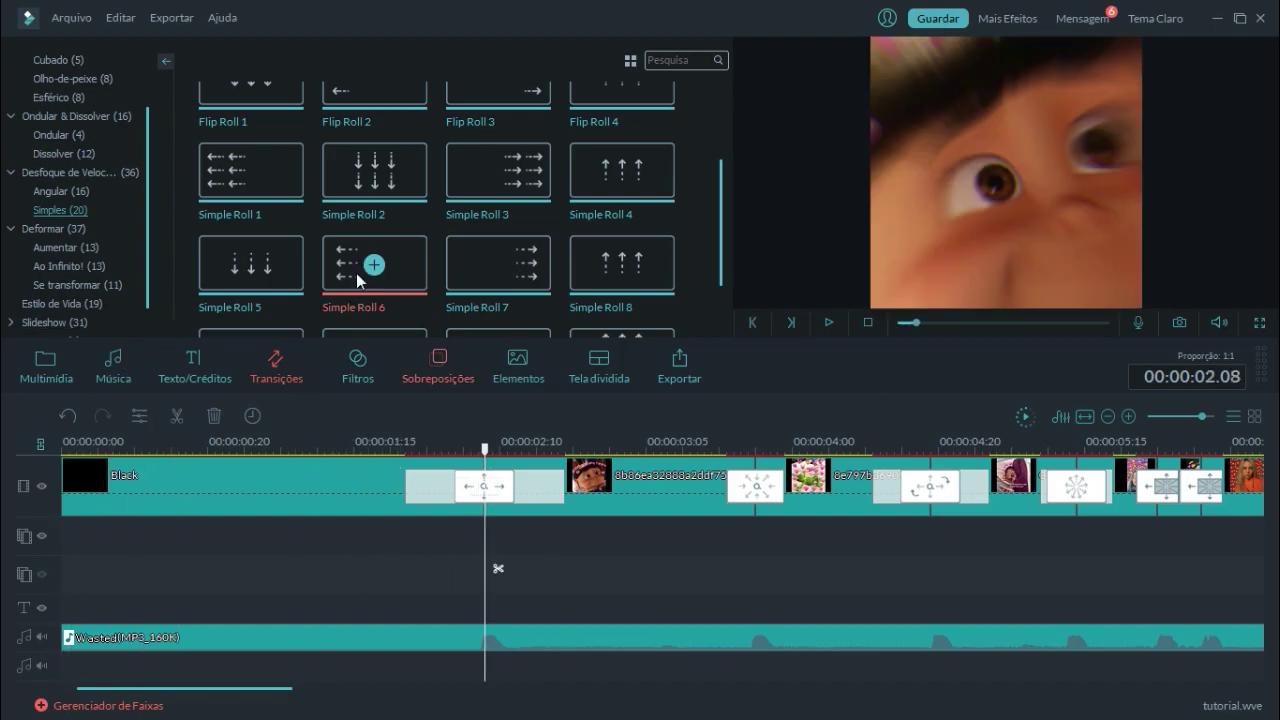
click(356, 370)
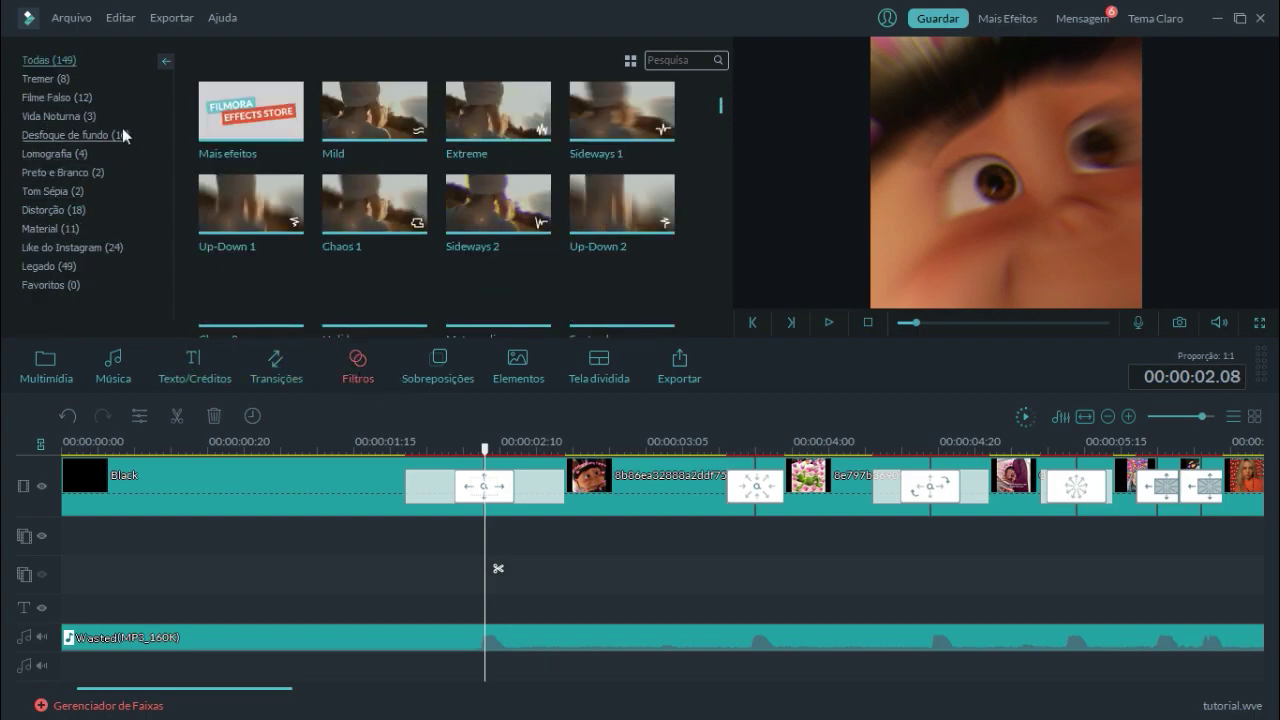
click(61, 98)
click(60, 80)
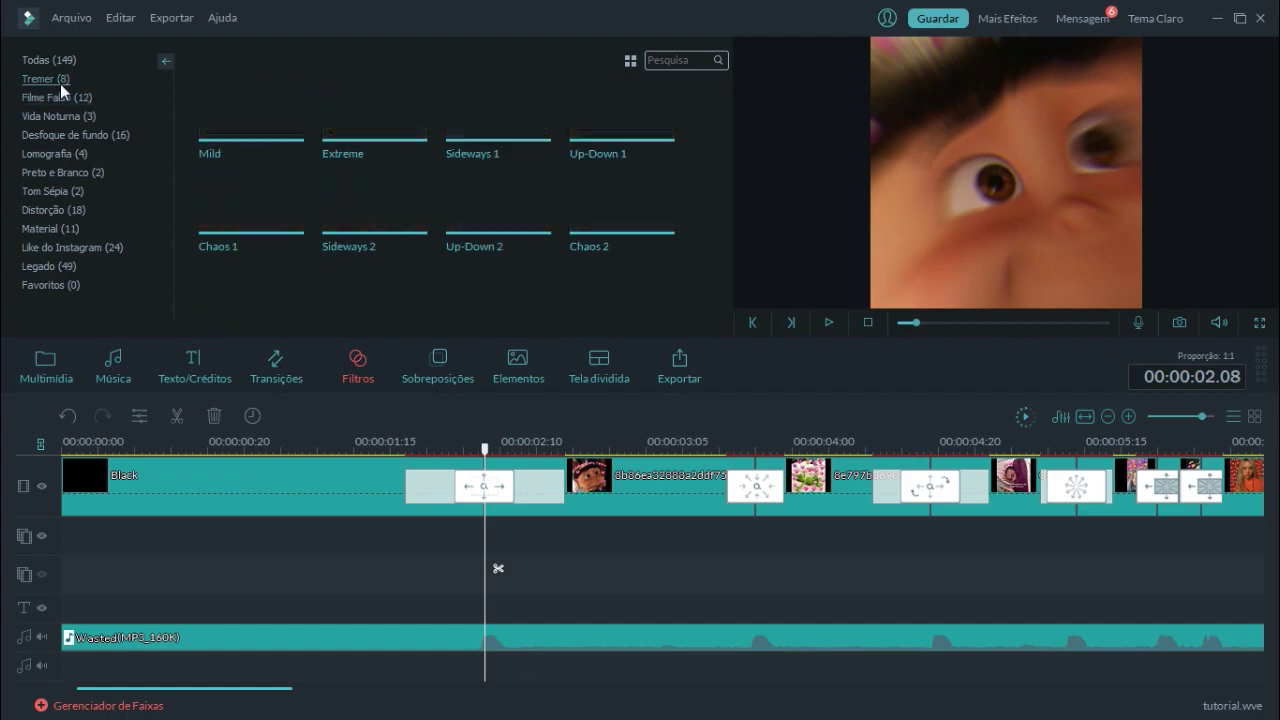
click(282, 143)
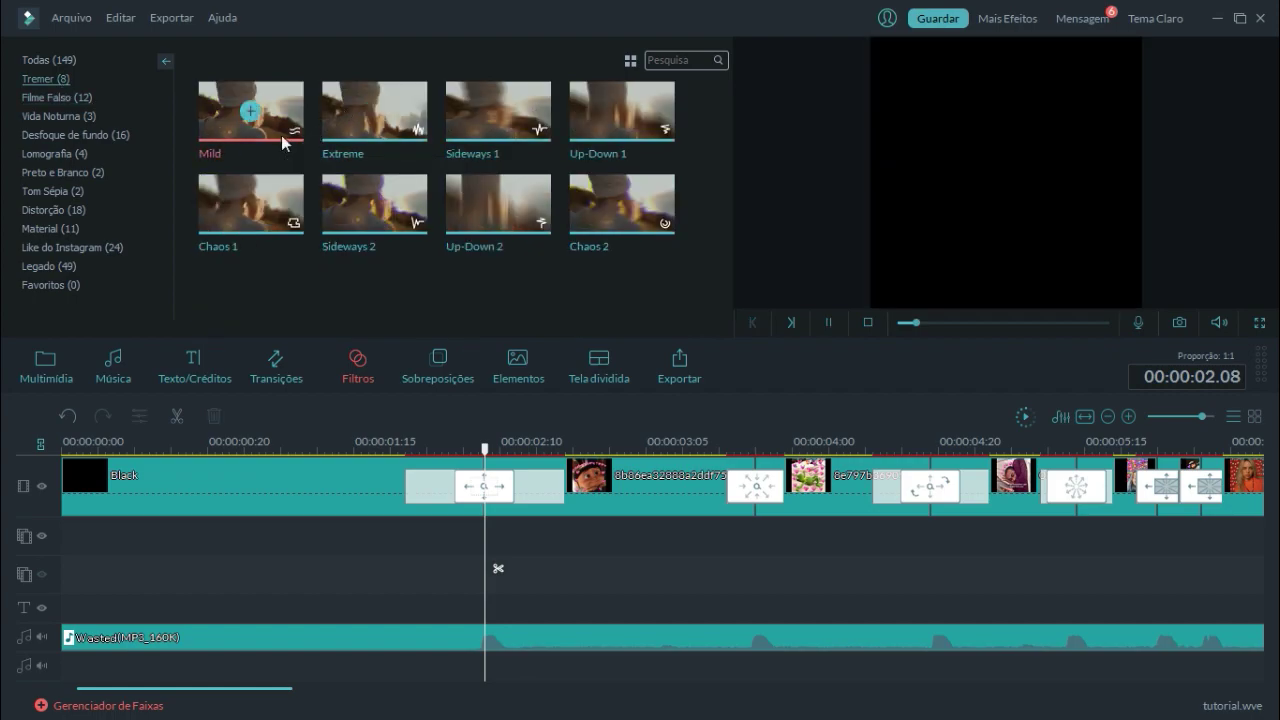
drag(286, 137, 490, 548)
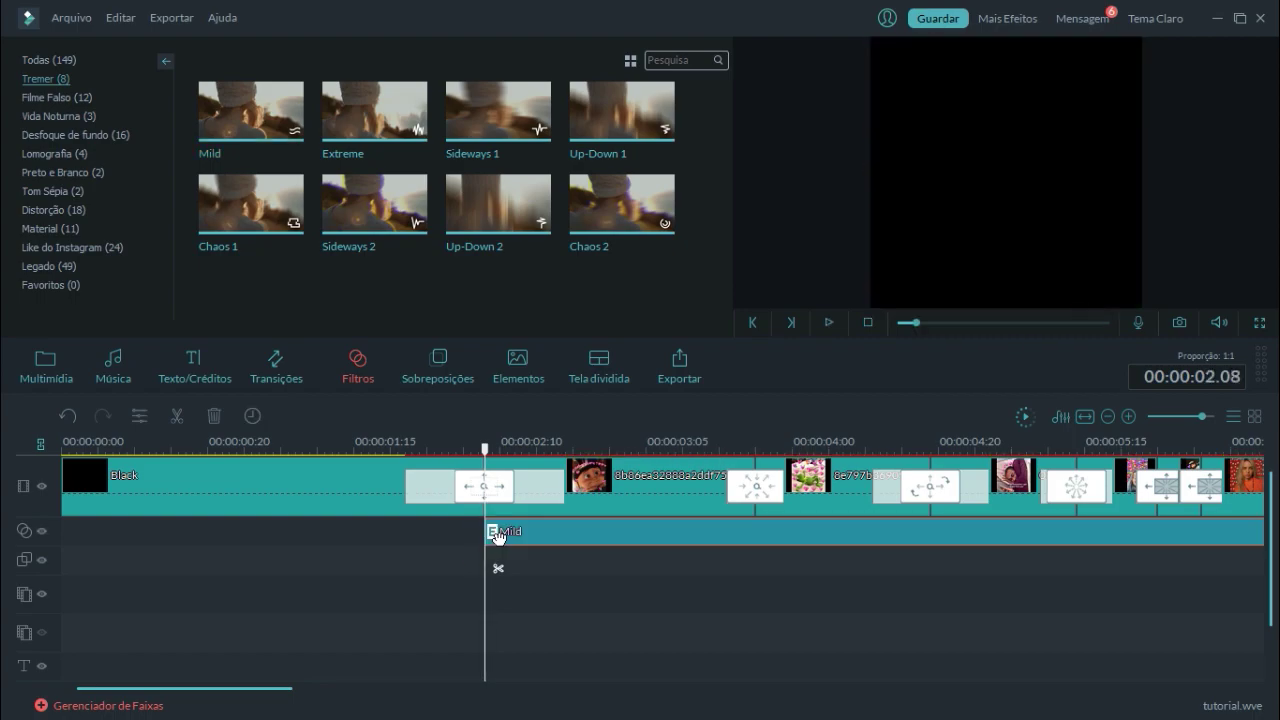
Extend the Mild filter over all the images, ending at 00:00:26.03 where the closing Black clip starts
drag(264, 690, 385, 690)
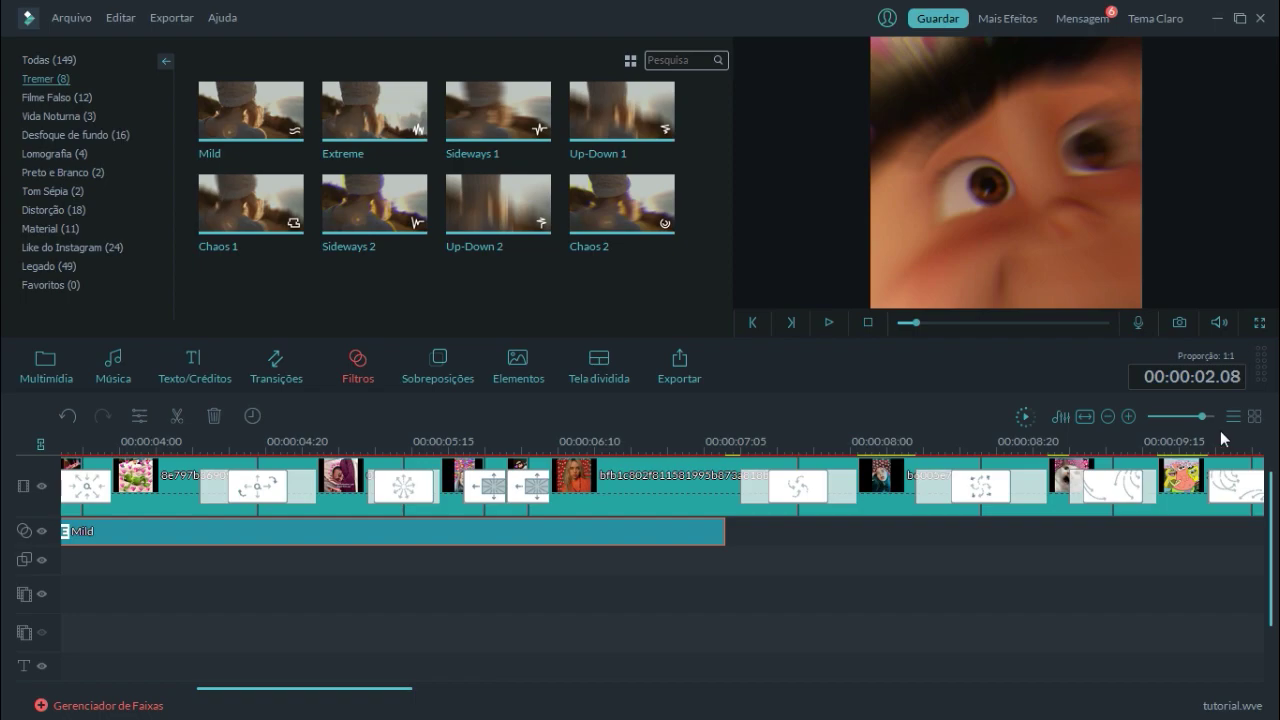
drag(1201, 416, 1177, 415)
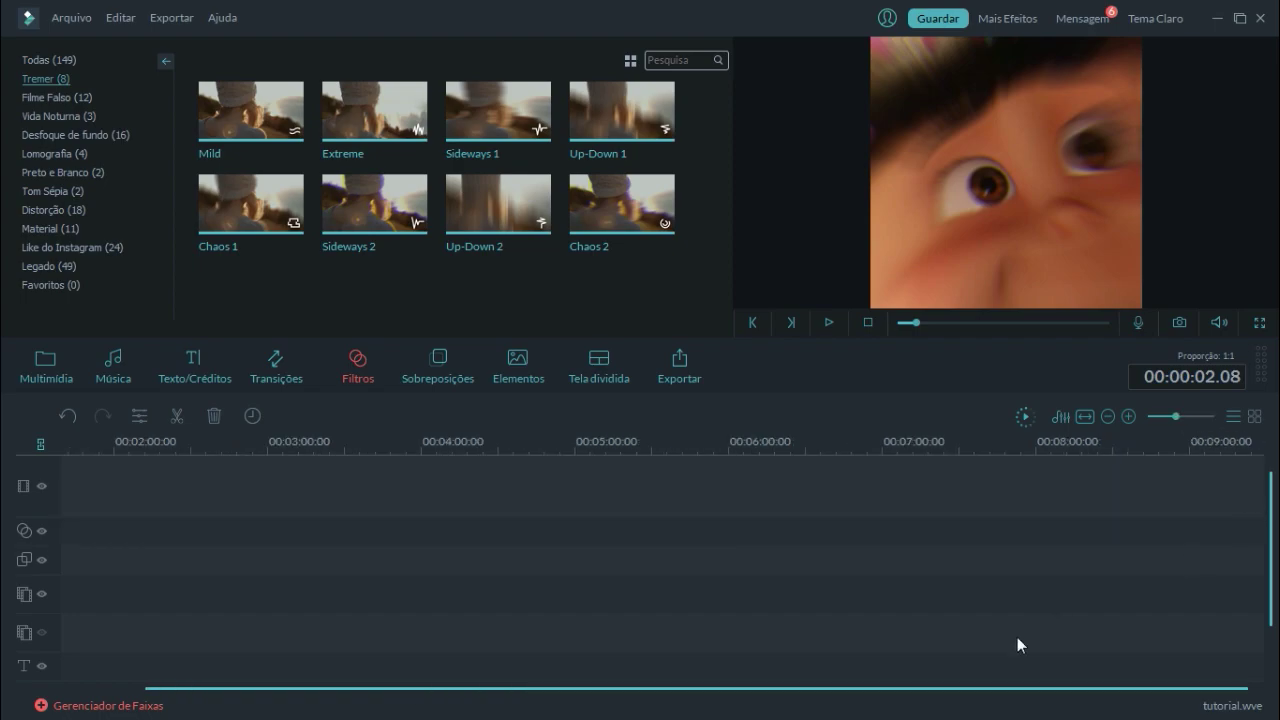
drag(921, 323, 843, 335)
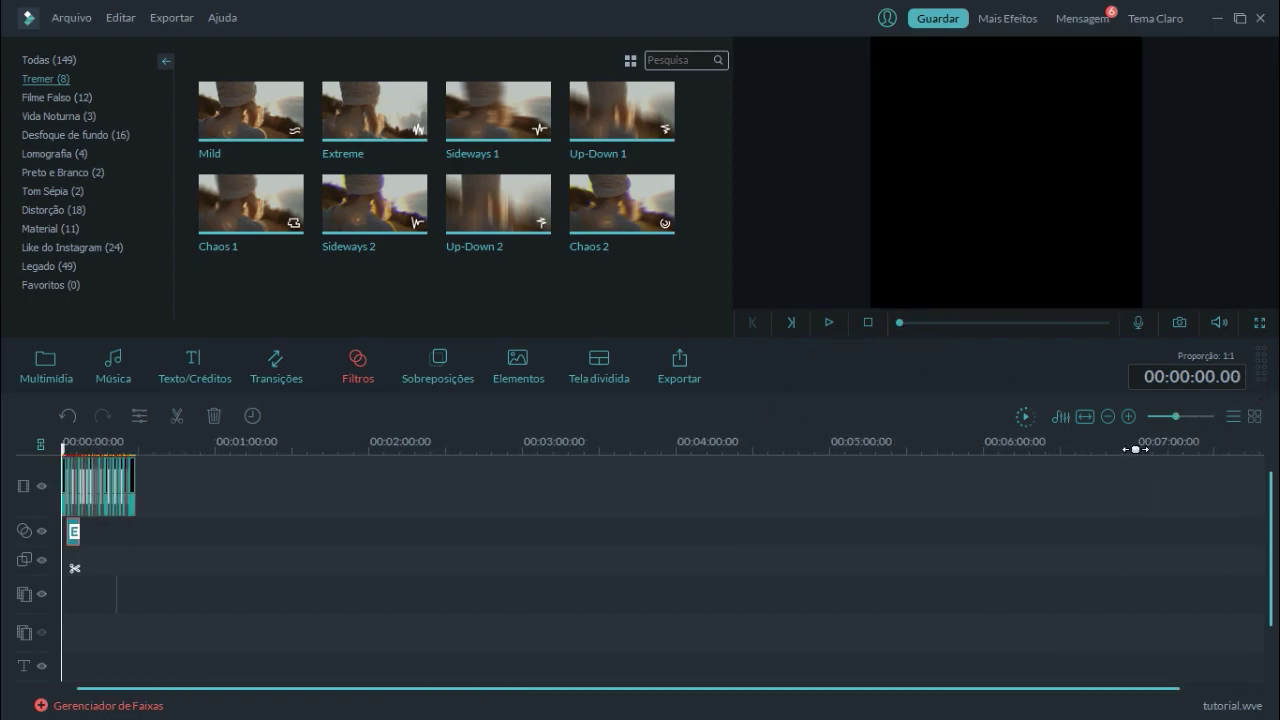
drag(1172, 420, 1185, 415)
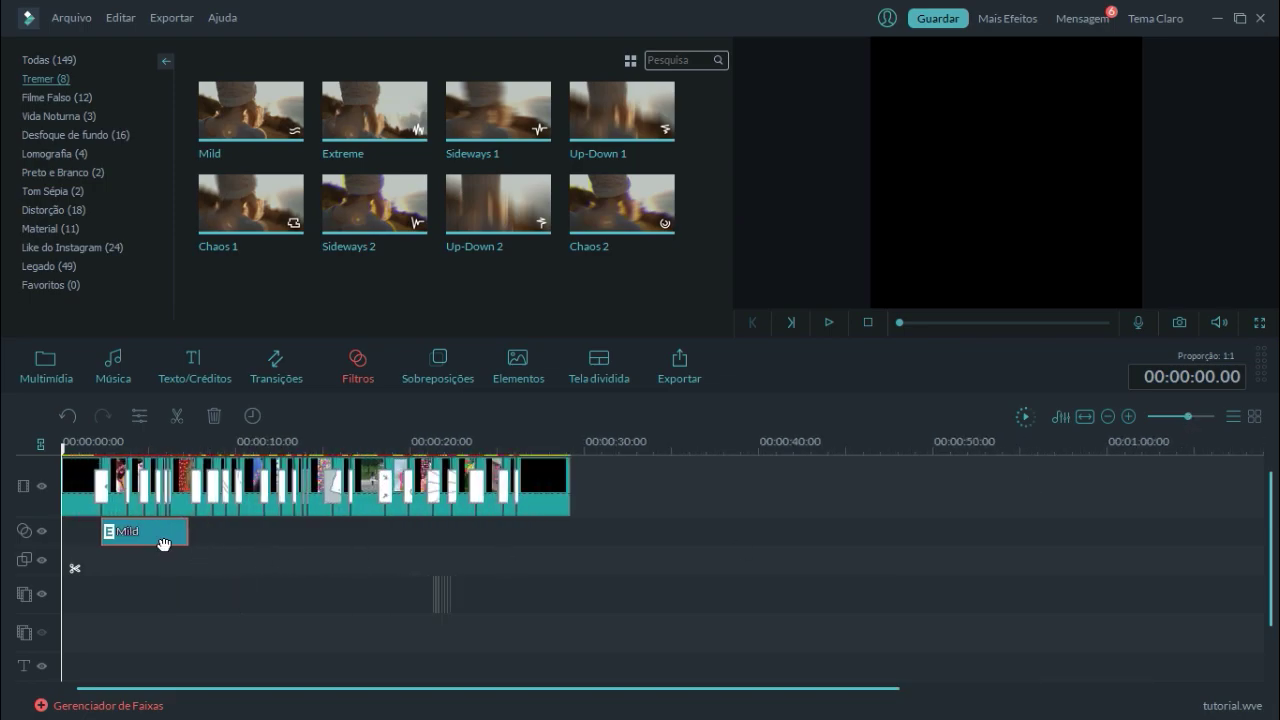
drag(189, 531, 522, 525)
drag(518, 527, 518, 527)
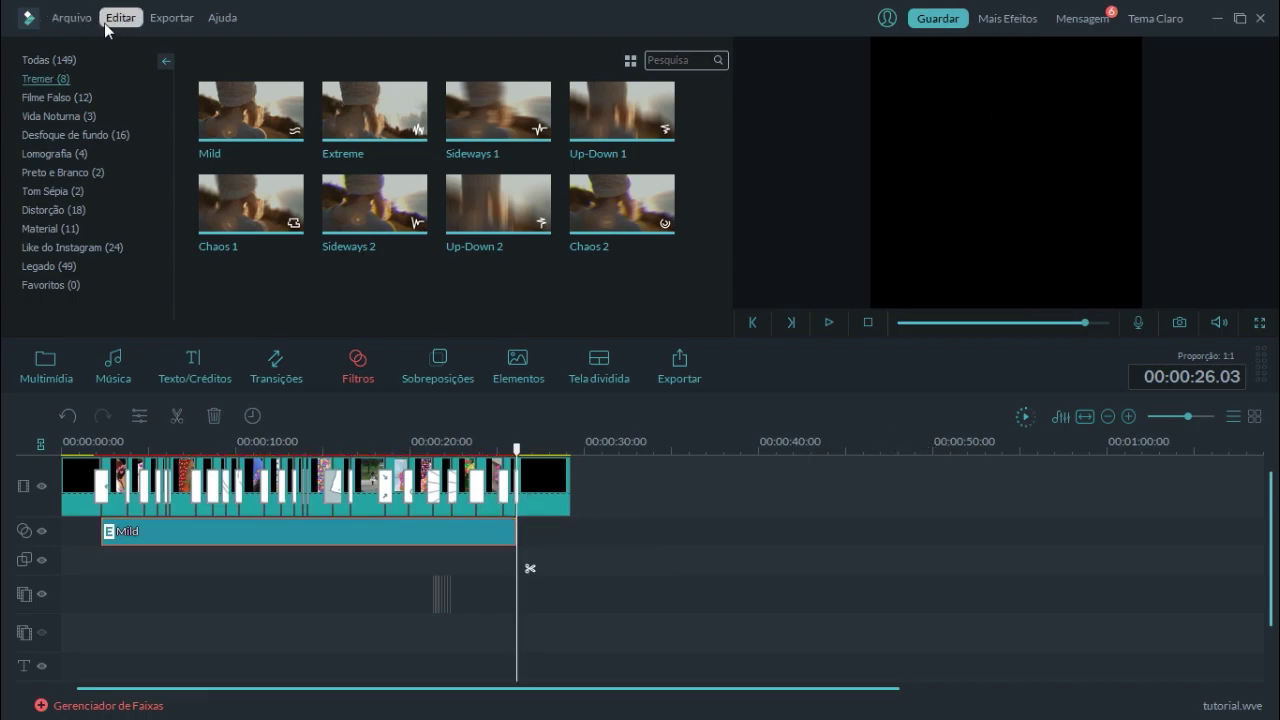
Open the export settings for an MP4 file saved on the computer and name the video VINE EDIT
click(72, 20)
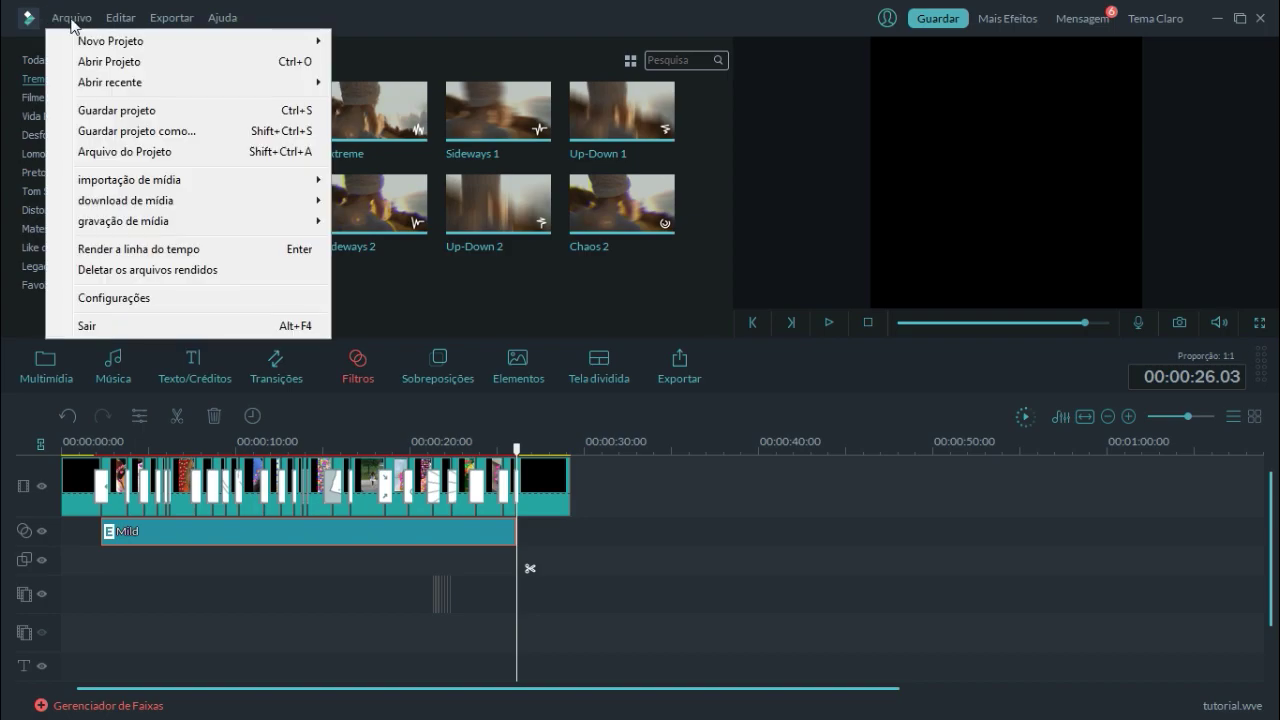
mouse_move(176, 26)
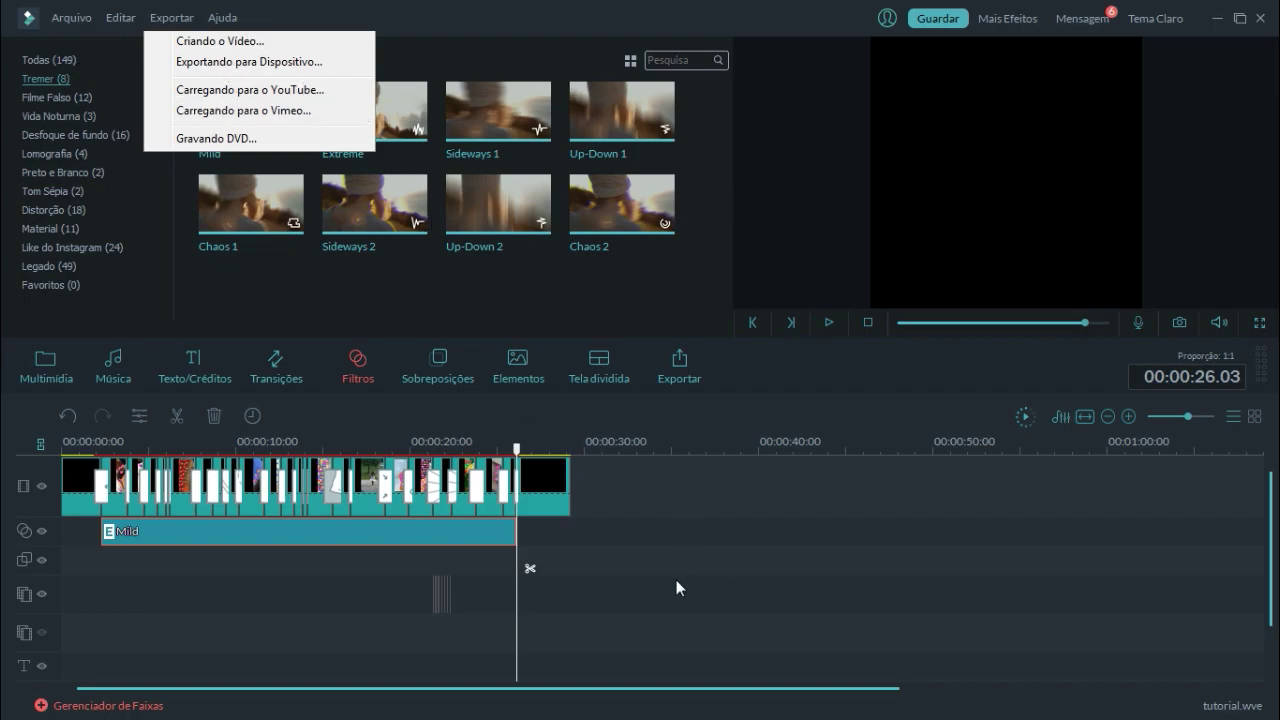
key(Down)
key(Down)
key(Return)
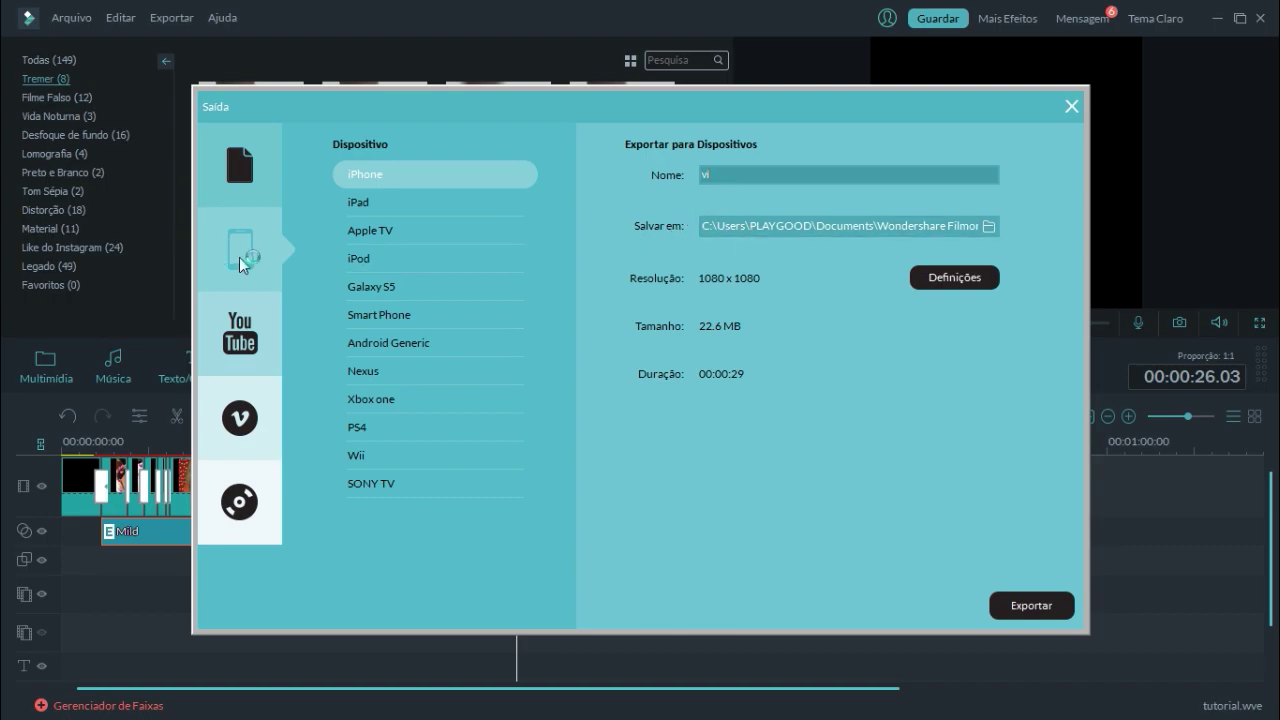
click(240, 165)
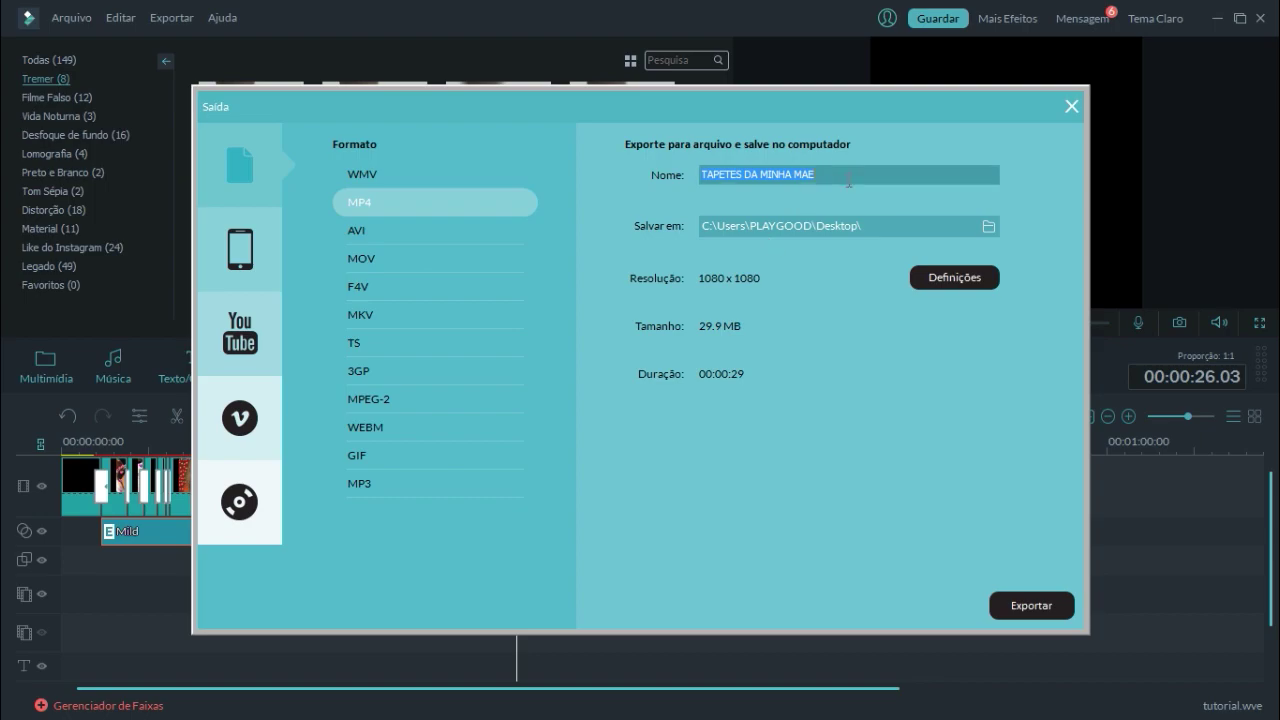
key(BackSpace)
text(VINE EDIT)
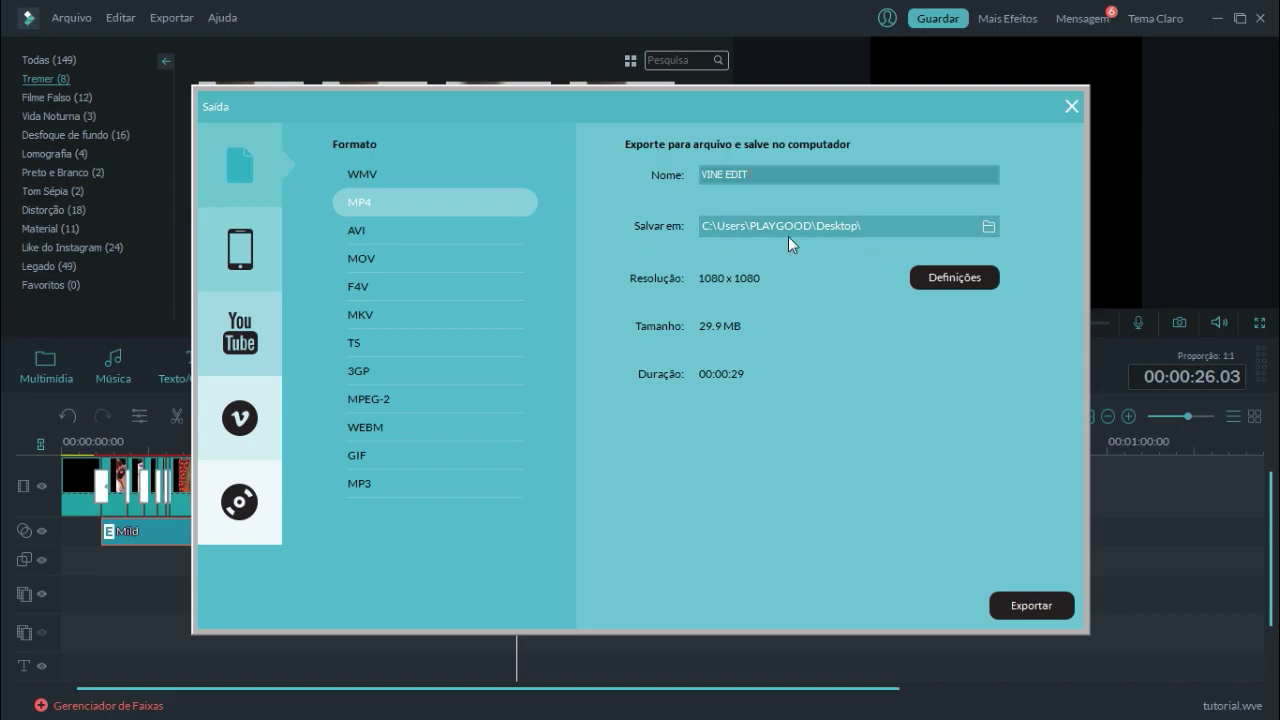
Set the MP4 export quality to O Melhor and keep the video resolution at 1080 x 1080
click(934, 283)
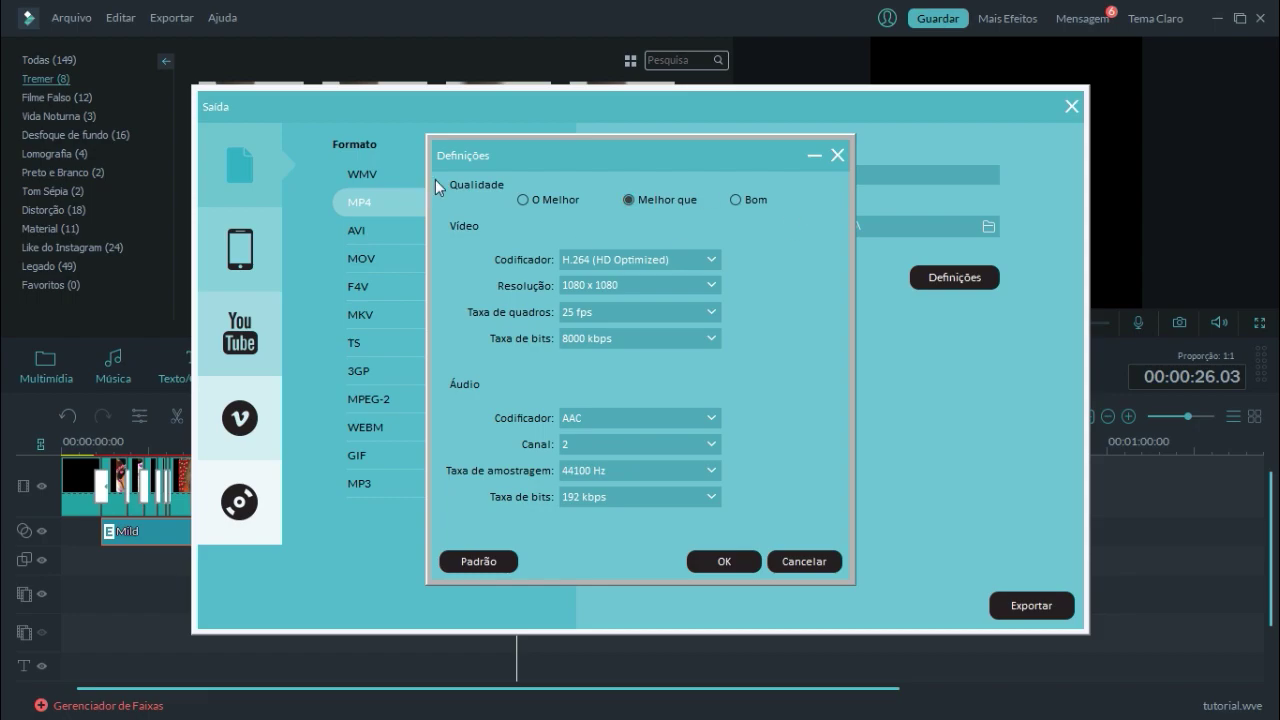
click(523, 200)
click(586, 290)
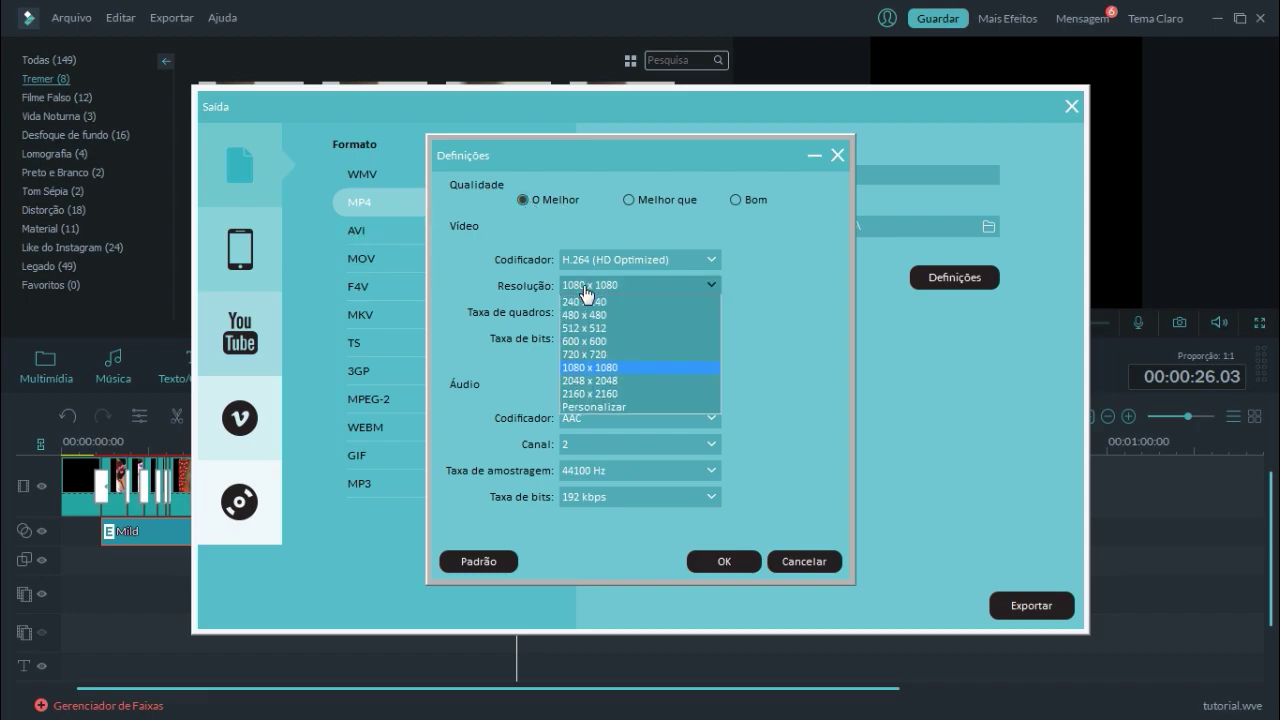
click(611, 369)
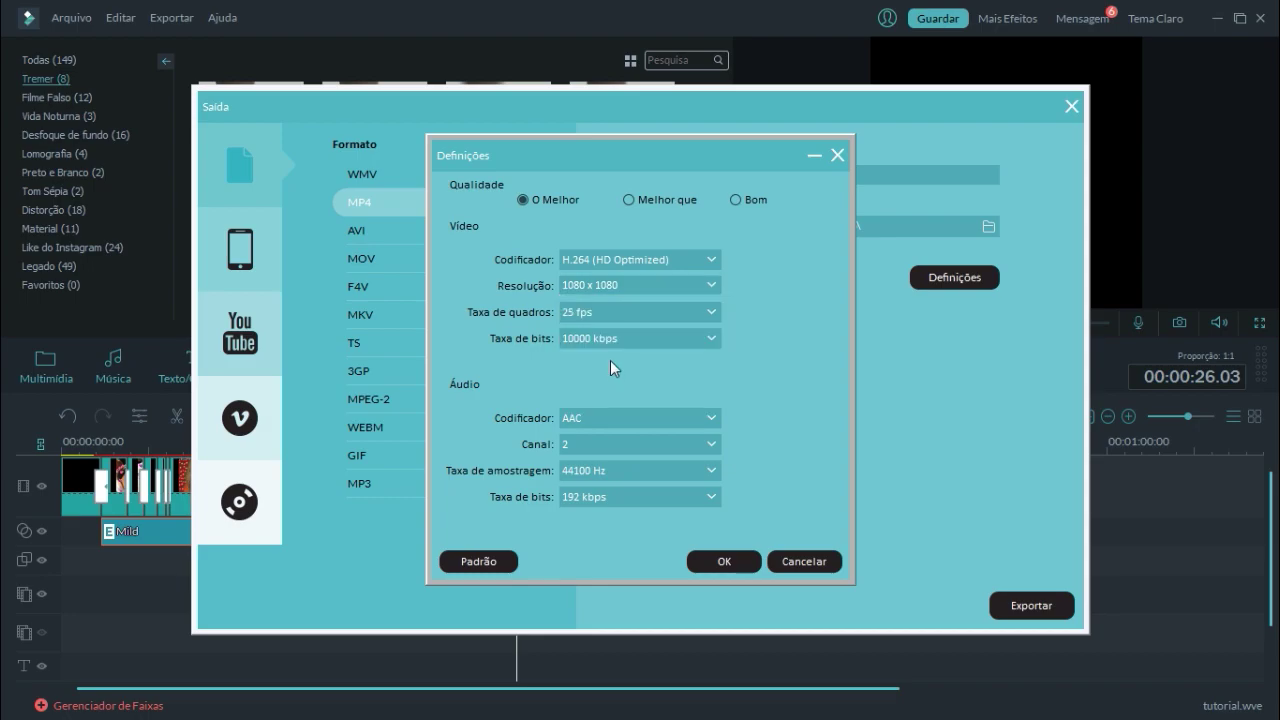
Set the export frame rate to 60 fps, accept the settings and start exporting the video
click(630, 320)
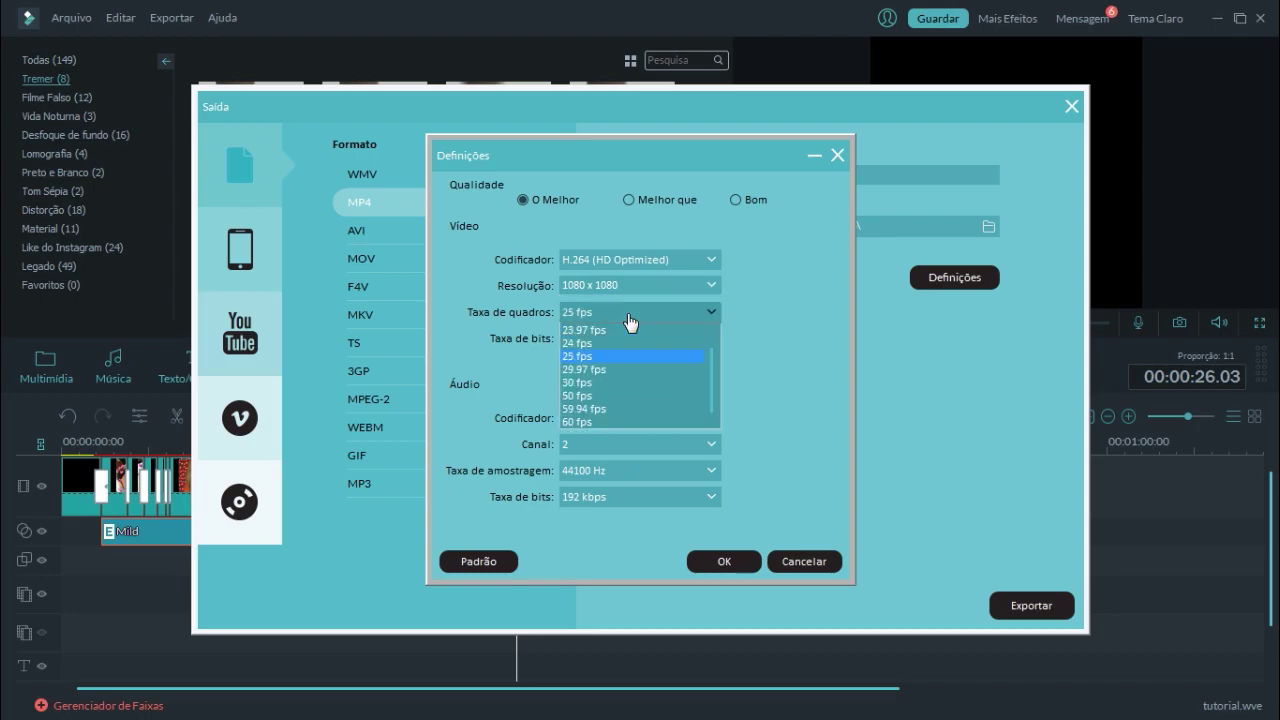
click(598, 424)
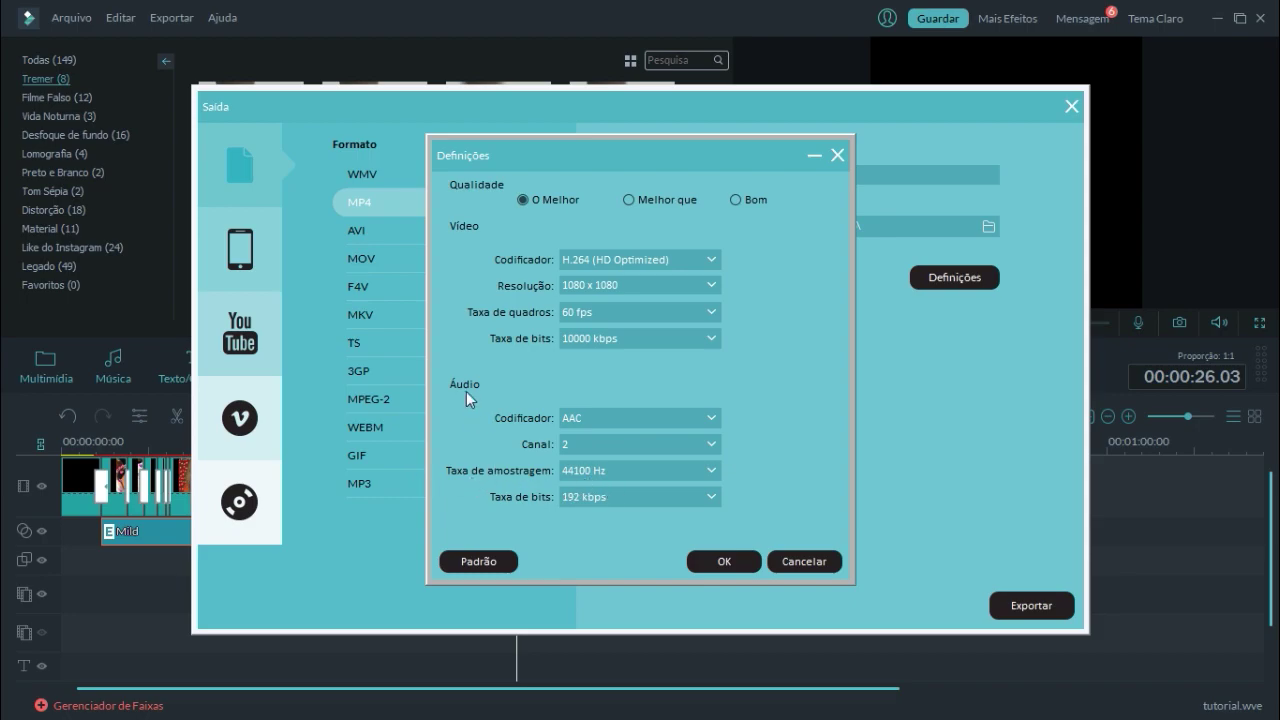
click(724, 560)
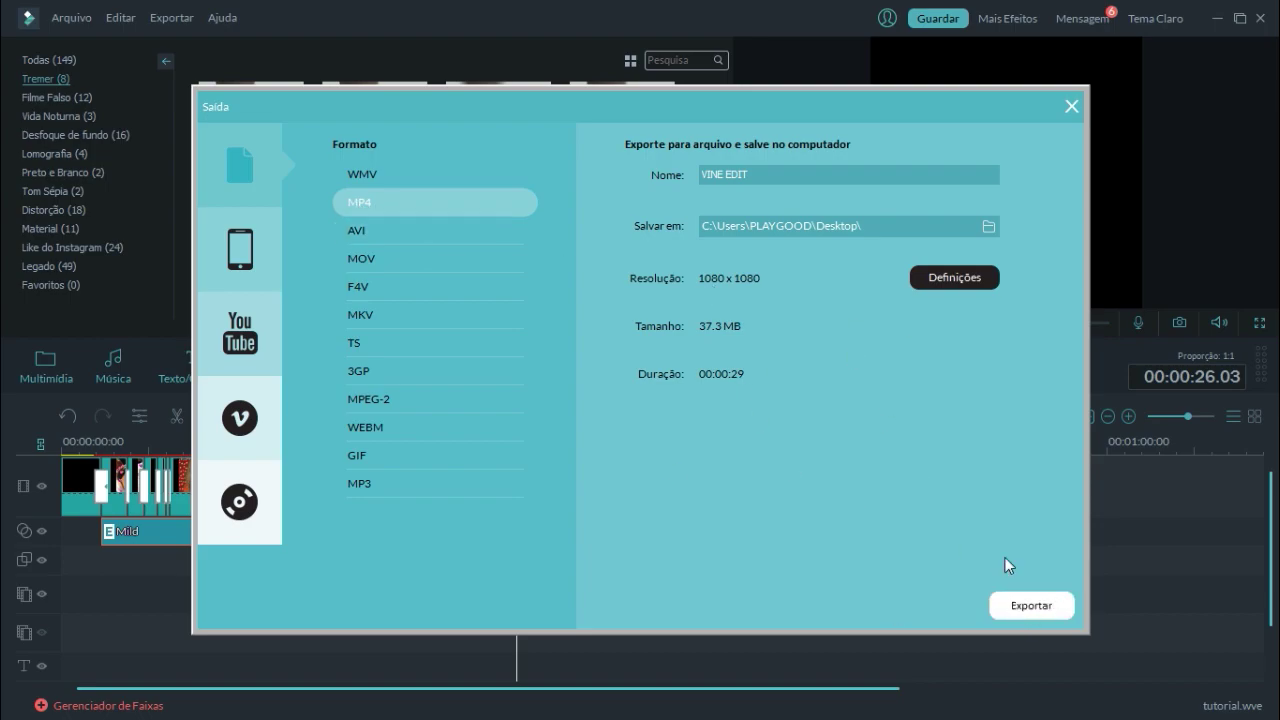
click(1012, 604)
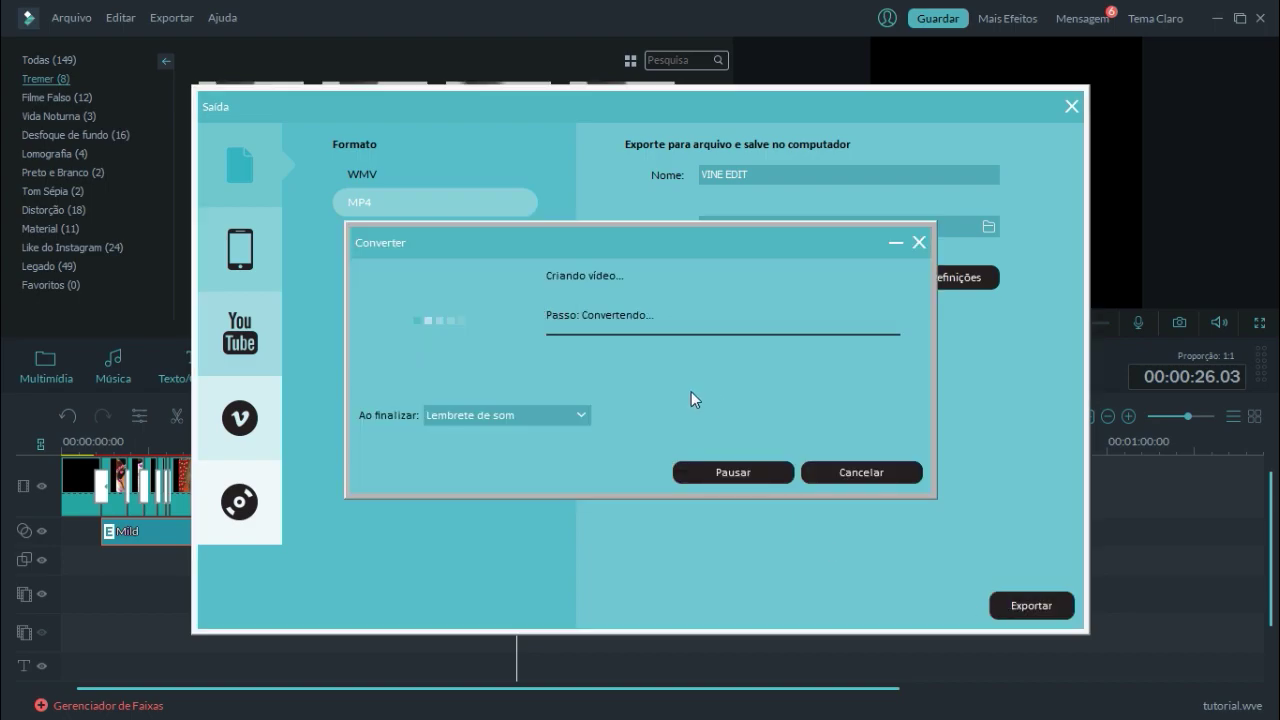